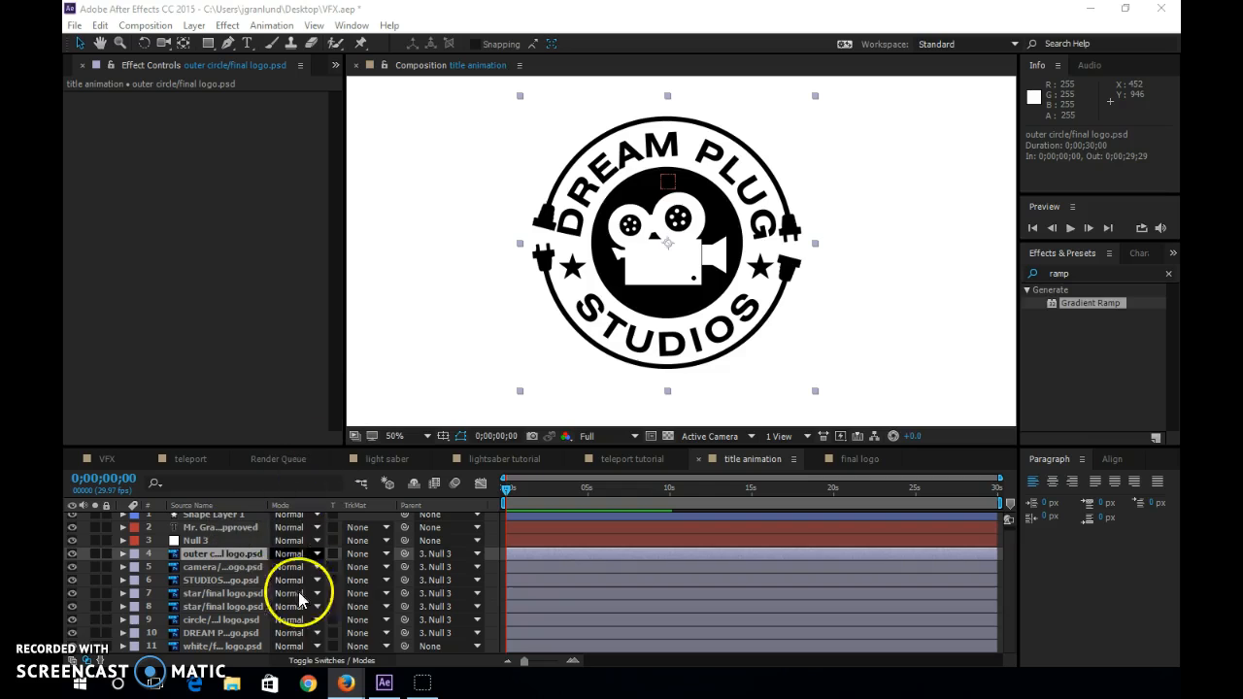
Make the outer circle layer of the logo a 3D layer.
{"action": "left_click", "coordinate": [71, 554]}
{"action": "left_click", "coordinate": [71, 553]}
{"action": "left_click", "coordinate": [68, 555]}
{"action": "left_click", "coordinate": [67, 554]}
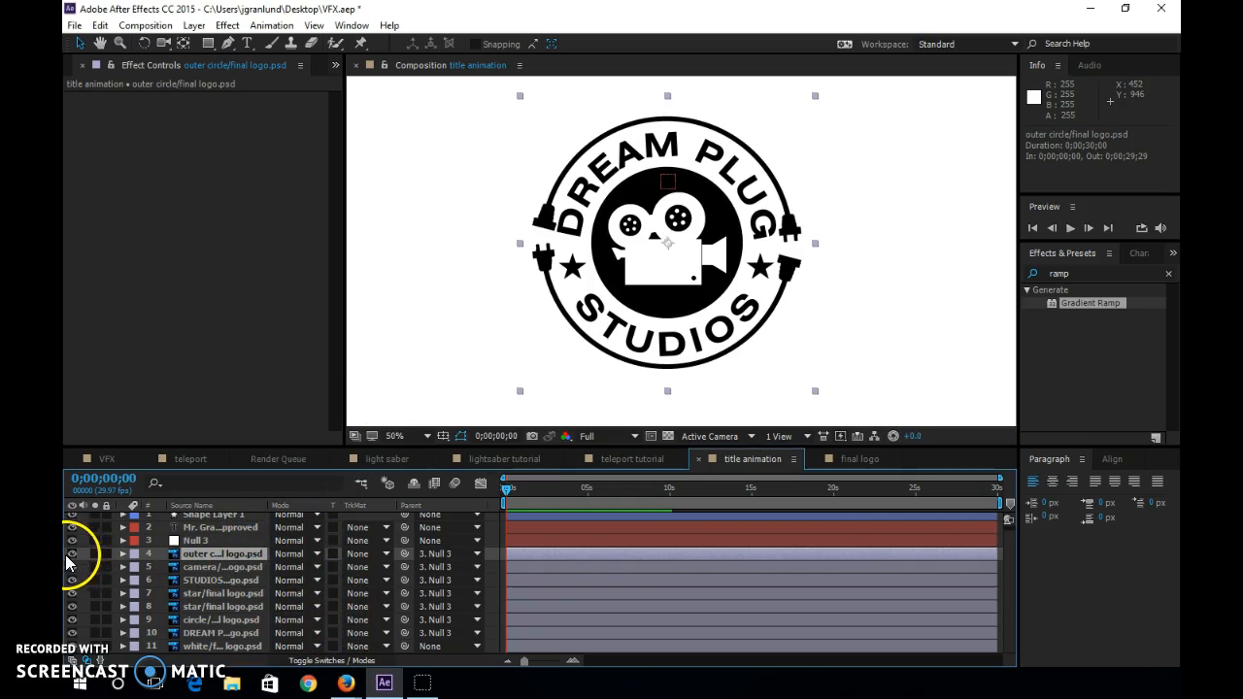
{"action": "left_click", "coordinate": [331, 662]}
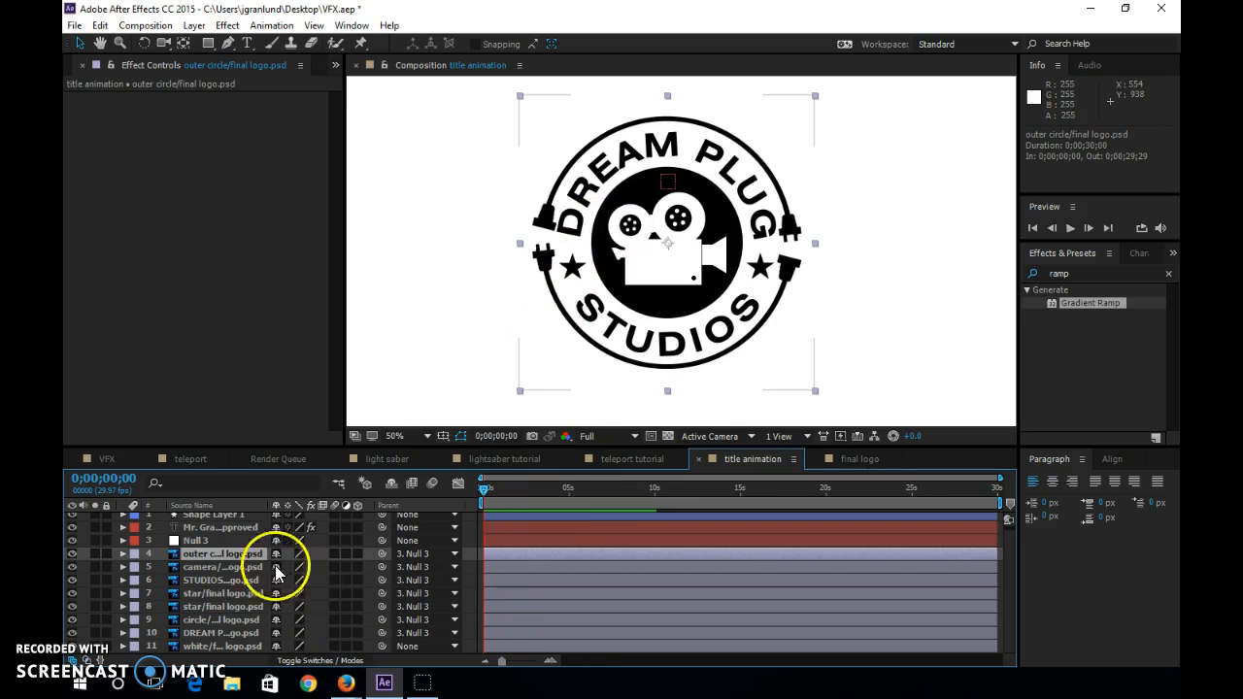
{"action": "left_click", "coordinate": [358, 554]}
Try pulling the outer circle layer toward the camera along Z to -2160, and undo the move.
{"action": "scroll", "coordinate": [704, 277], "scroll_direction": "down", "scroll_amount": 2}
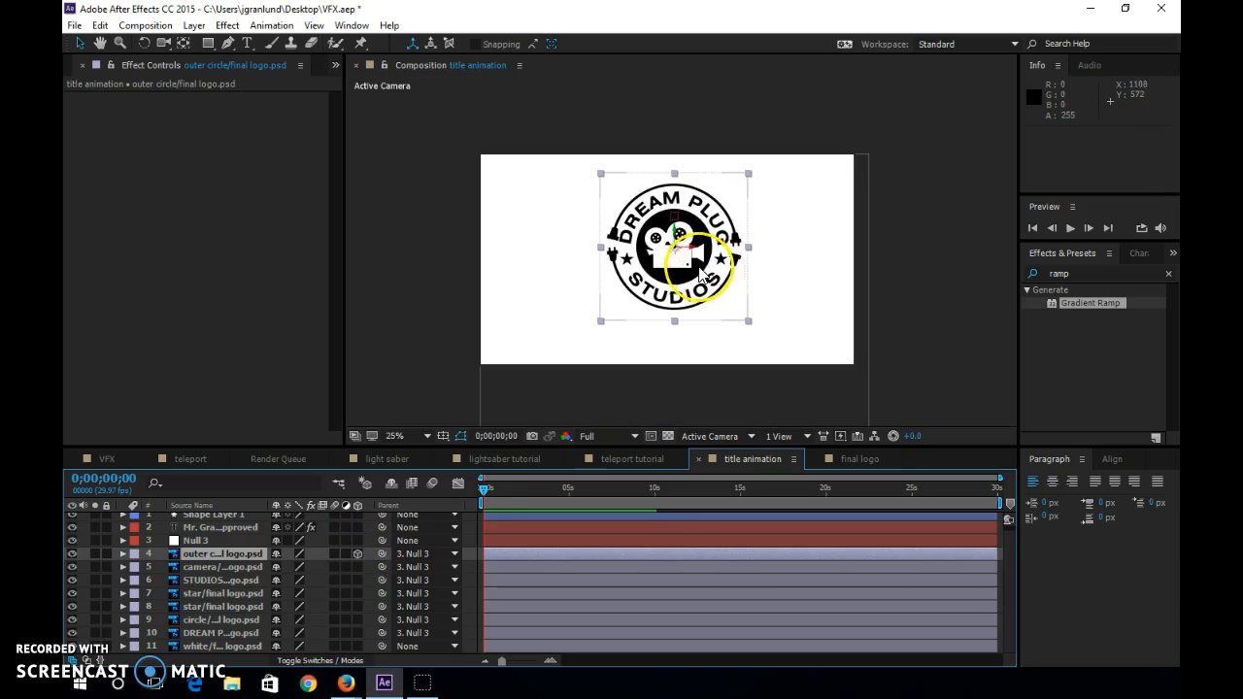
{"action": "scroll", "coordinate": [680, 254], "scroll_direction": "up", "scroll_amount": 2}
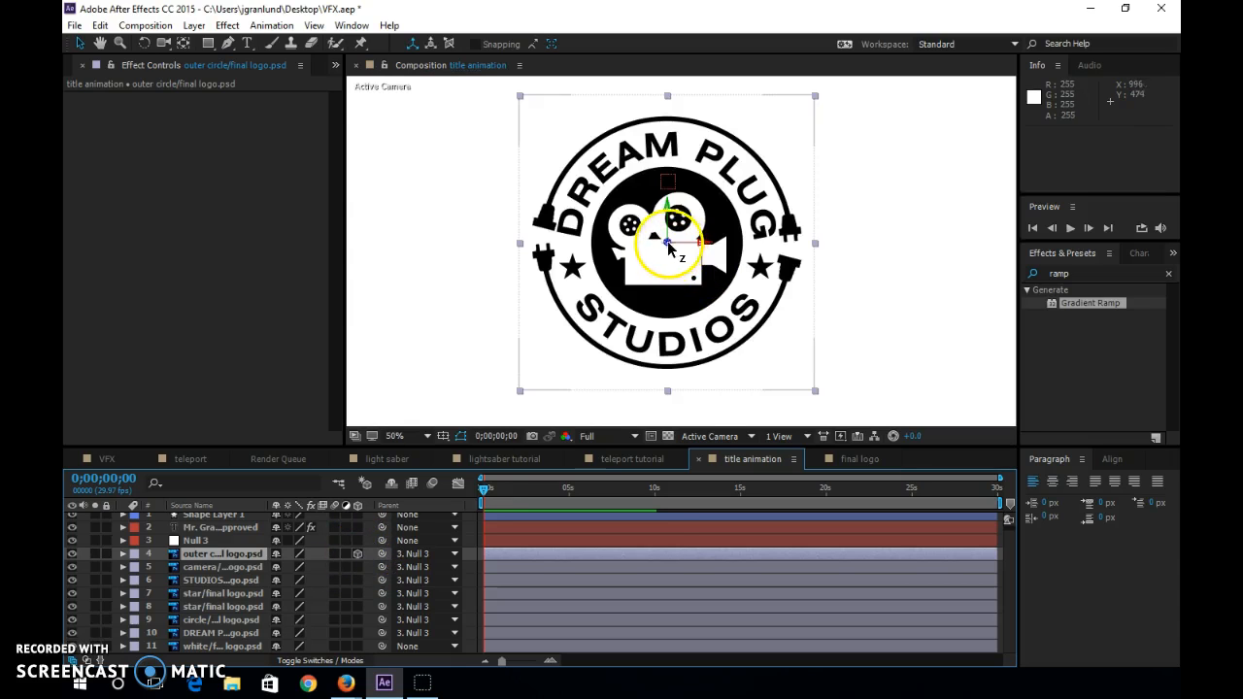
{"action": "scroll", "coordinate": [670, 250], "scroll_direction": "down", "scroll_amount": 2}
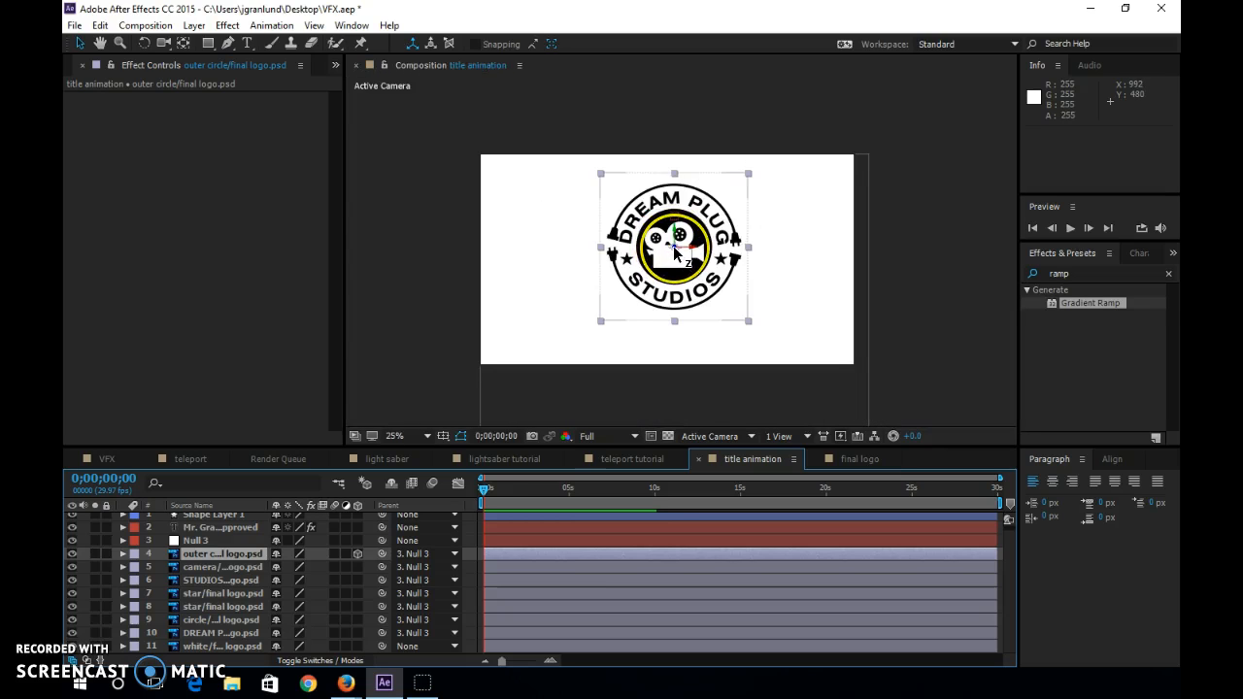
{"action": "left_click", "coordinate": [677, 254]}
{"action": "left_click_drag", "start_coordinate": [677, 254], "coordinate": [738, 213]}
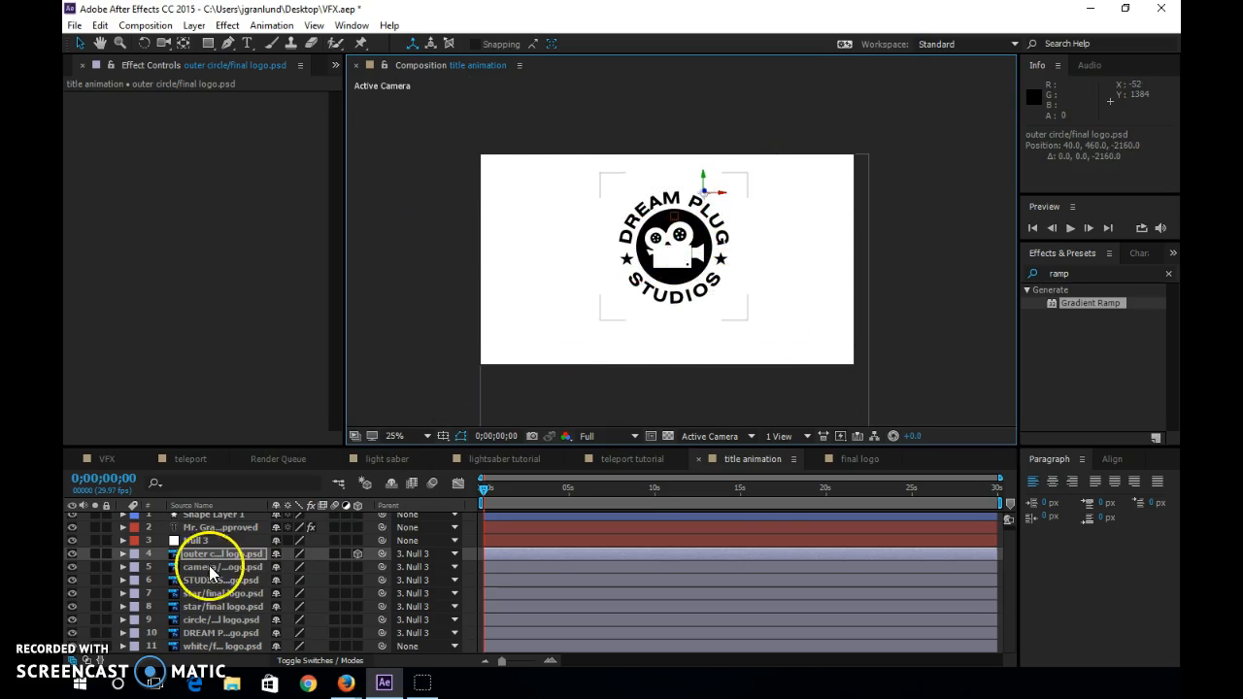
{"action": "key", "text": "p"}
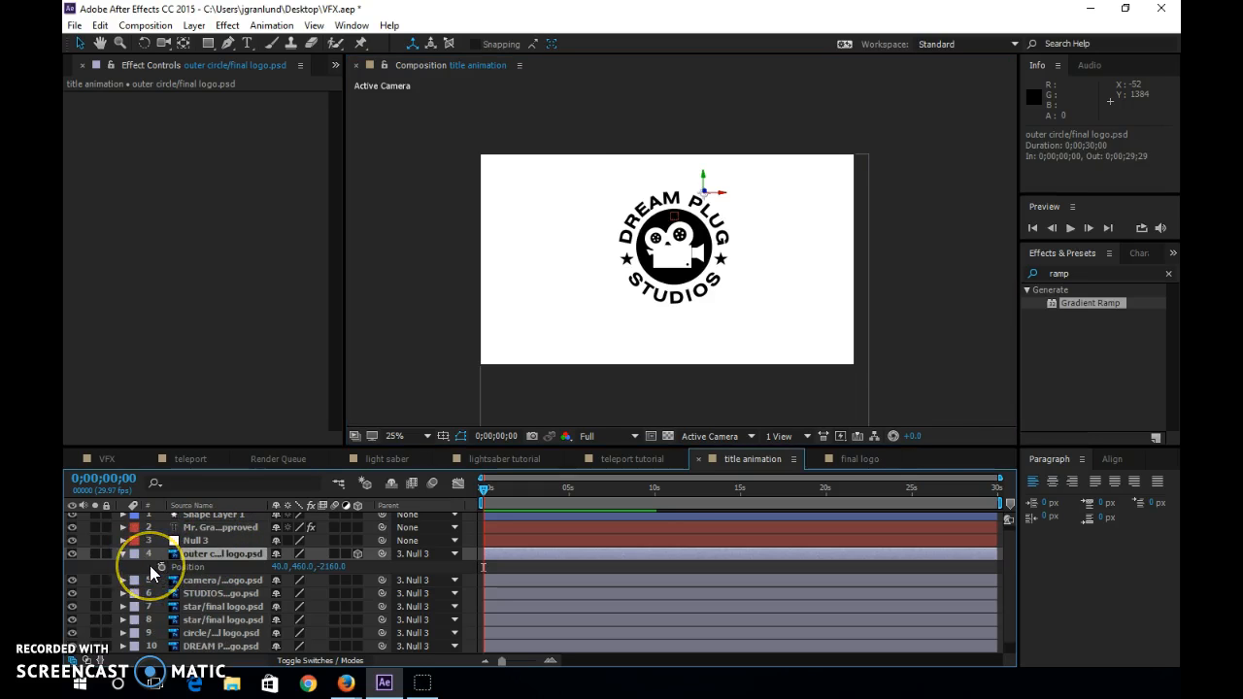
{"action": "key", "text": "ctrl+z"}
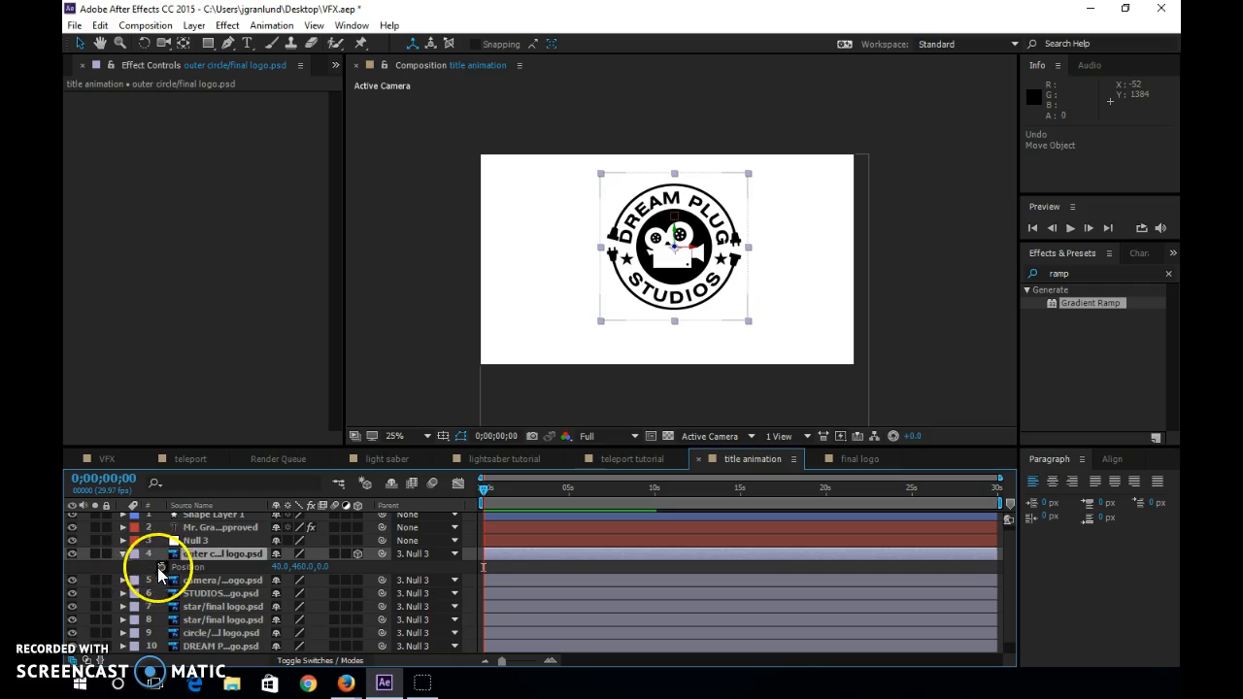
Animate the outer circle's Z position from -2120 at 0;00;00;00 to 0 at 0;00;02;11.
{"action": "left_click", "coordinate": [161, 568]}
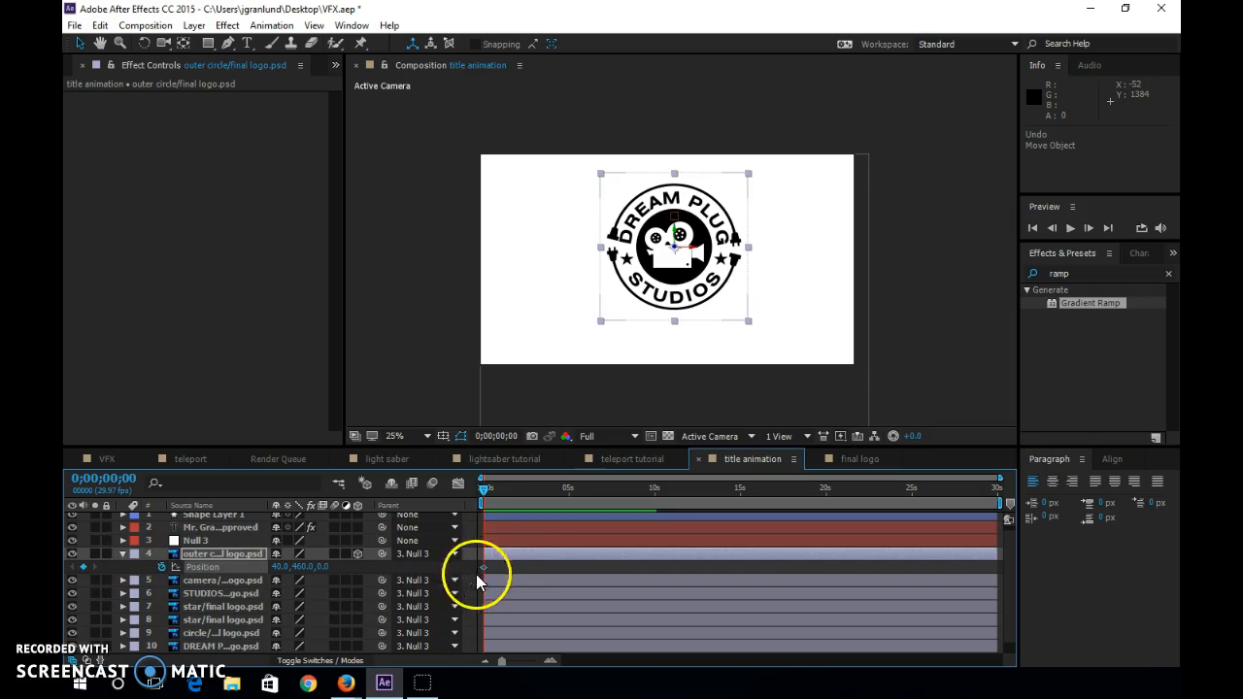
{"action": "mouse_move", "coordinate": [486, 563]}
{"action": "left_mouse_down"}
{"action": "mouse_move", "coordinate": [515, 566]}
{"action": "mouse_move", "coordinate": [486, 569]}
{"action": "left_mouse_up"}
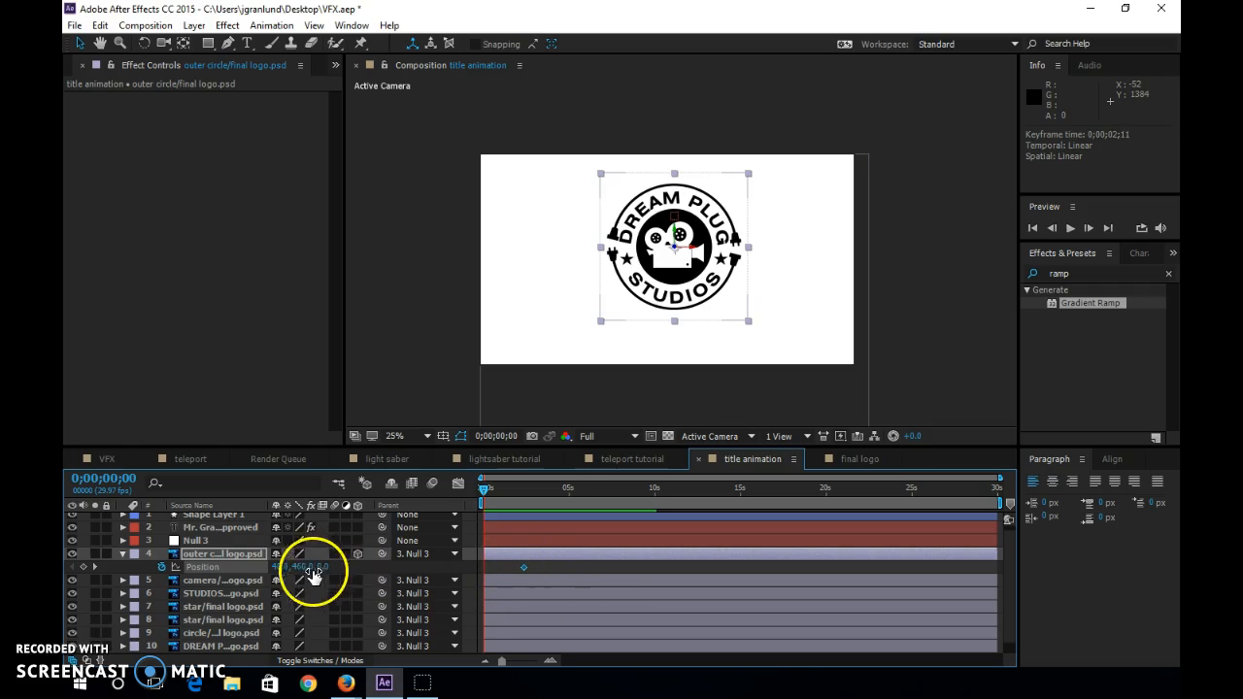
{"action": "mouse_move", "coordinate": [324, 567]}
{"action": "left_mouse_down"}
{"action": "mouse_move", "coordinate": [145, 569]}
{"action": "mouse_move", "coordinate": [311, 566]}
{"action": "left_mouse_up"}
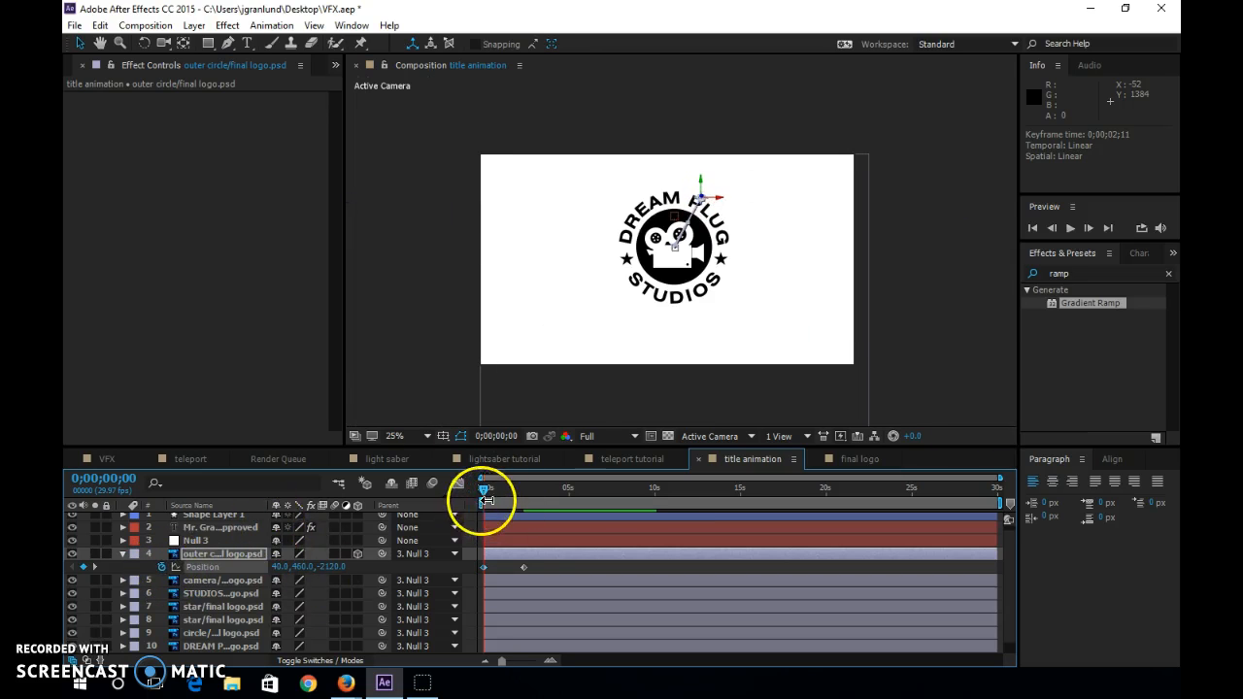
Animate the outer circle's Z Rotation from 4 full turns at 0;00;00;00 to 0 at 0;00;02;11.
{"action": "left_click_drag", "start_coordinate": [481, 493], "coordinate": [525, 503]}
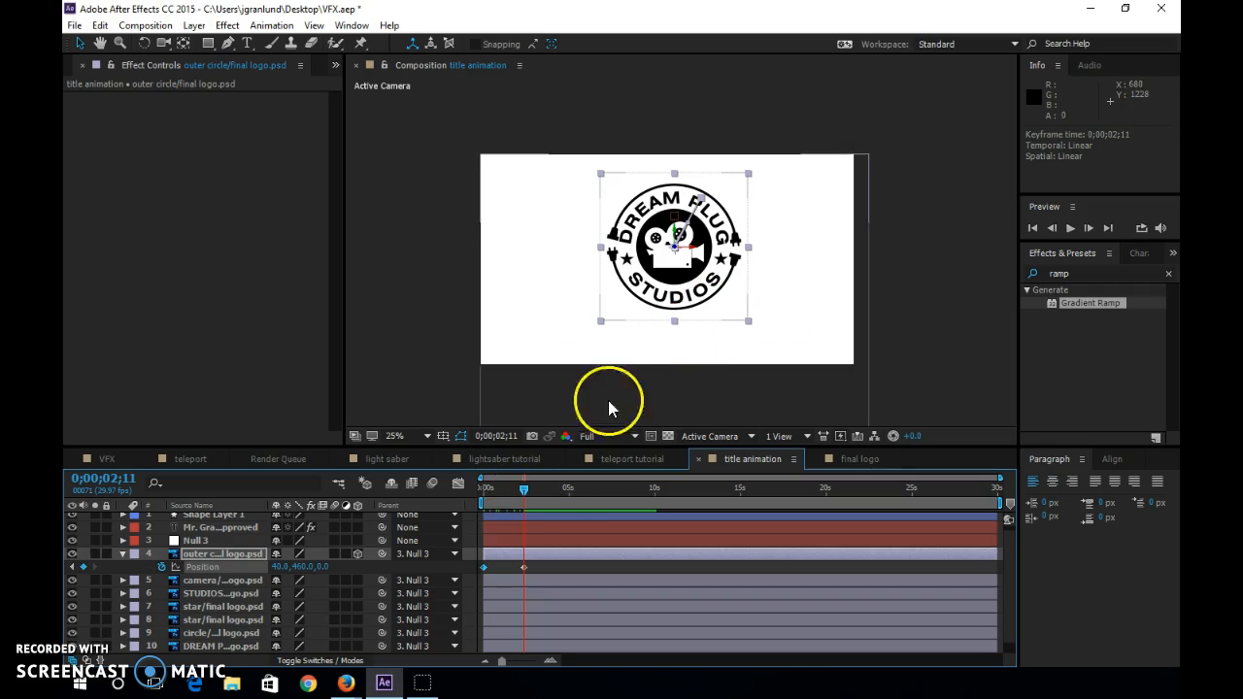
{"action": "mouse_move", "coordinate": [524, 491]}
{"action": "left_mouse_down"}
{"action": "mouse_move", "coordinate": [505, 496]}
{"action": "mouse_move", "coordinate": [515, 494]}
{"action": "left_mouse_up"}
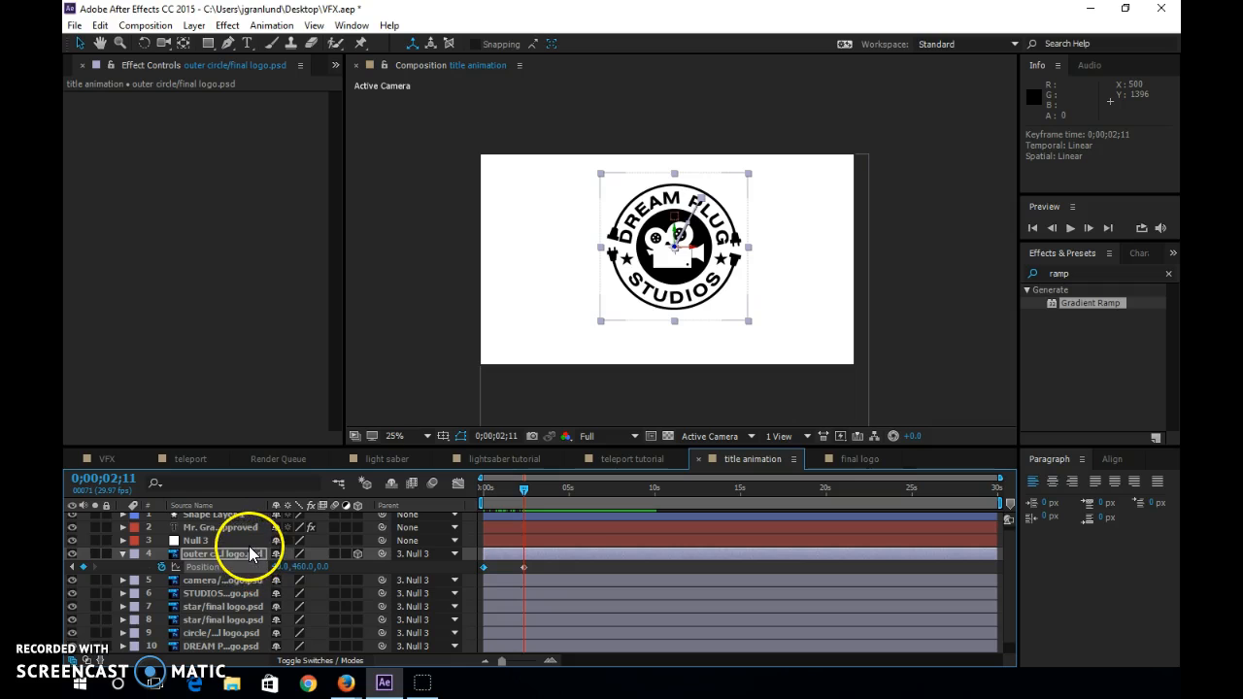
{"action": "key", "text": "r"}
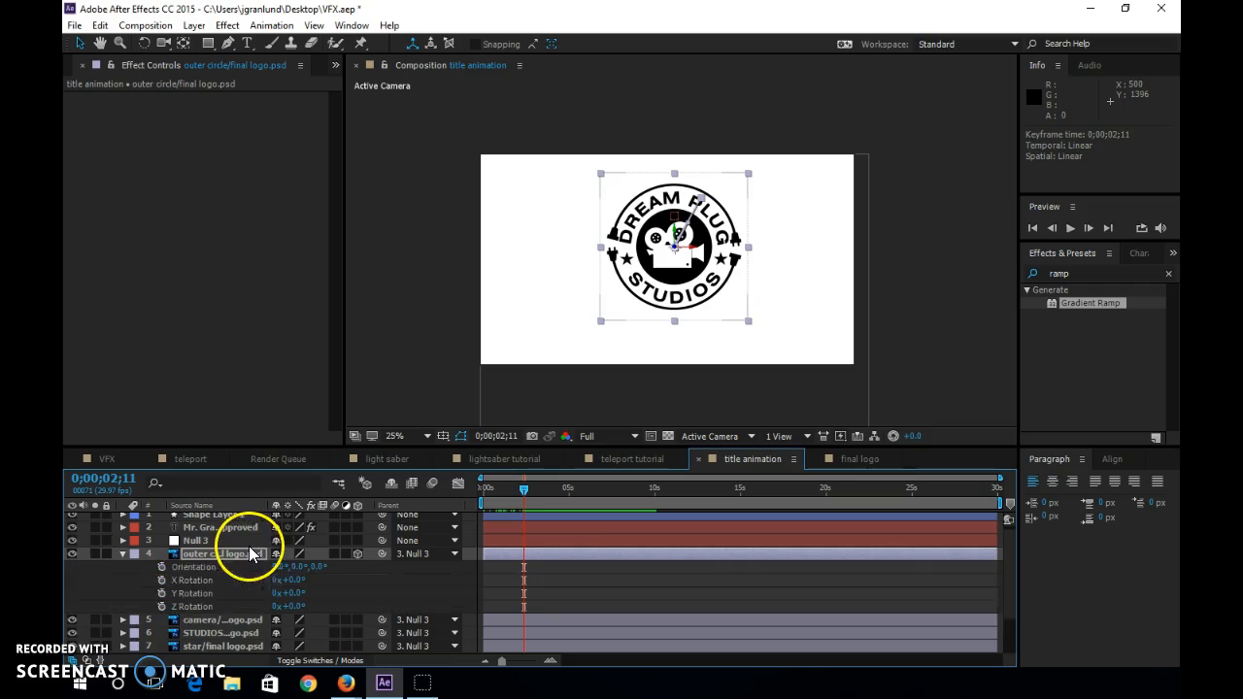
{"action": "left_click", "coordinate": [161, 606]}
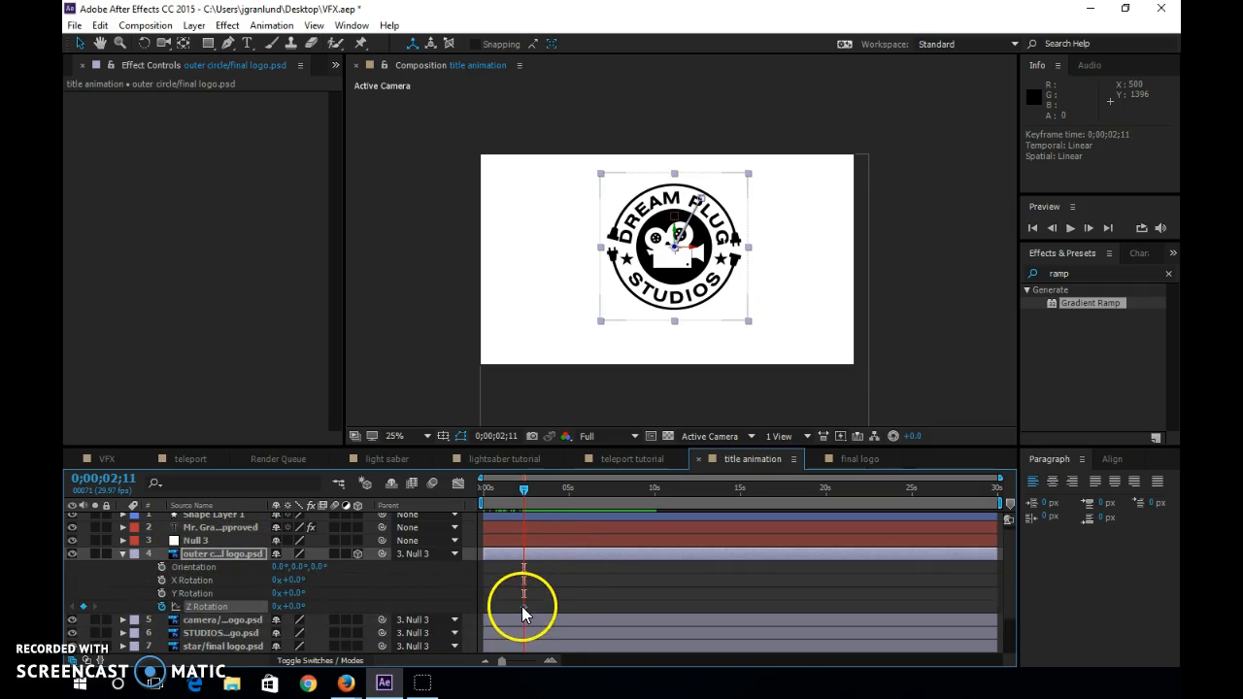
{"action": "left_click_drag", "start_coordinate": [525, 498], "coordinate": [472, 499]}
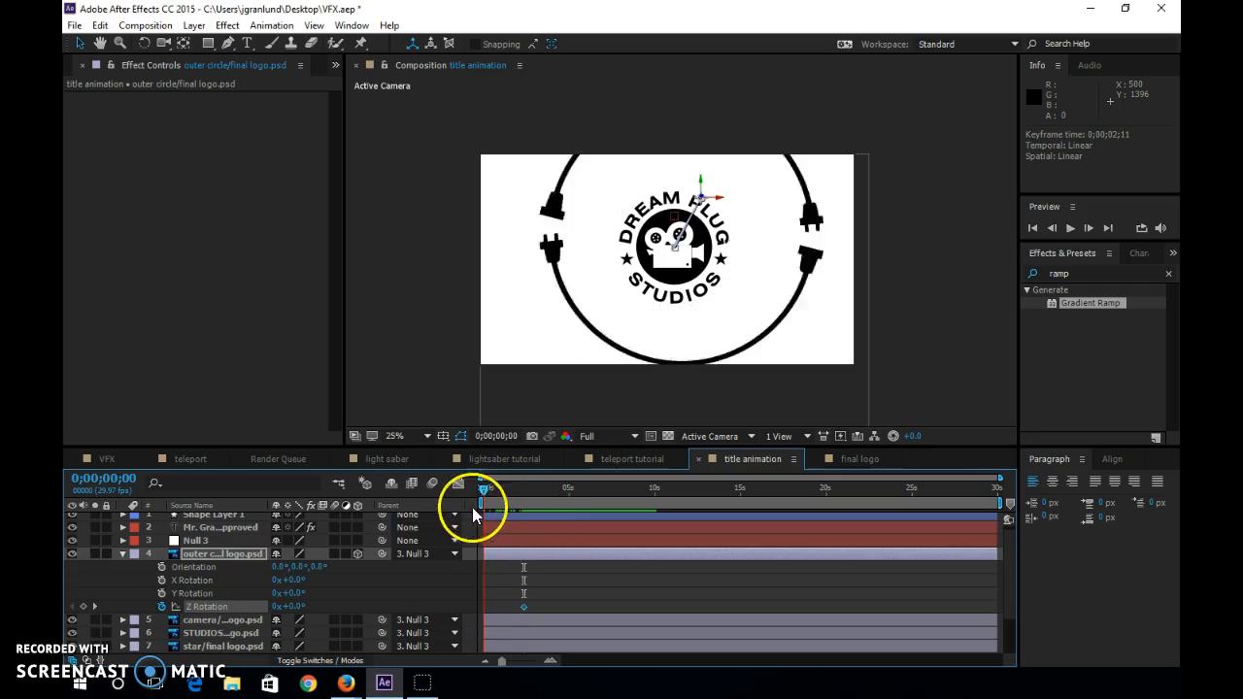
{"action": "left_click", "coordinate": [277, 606]}
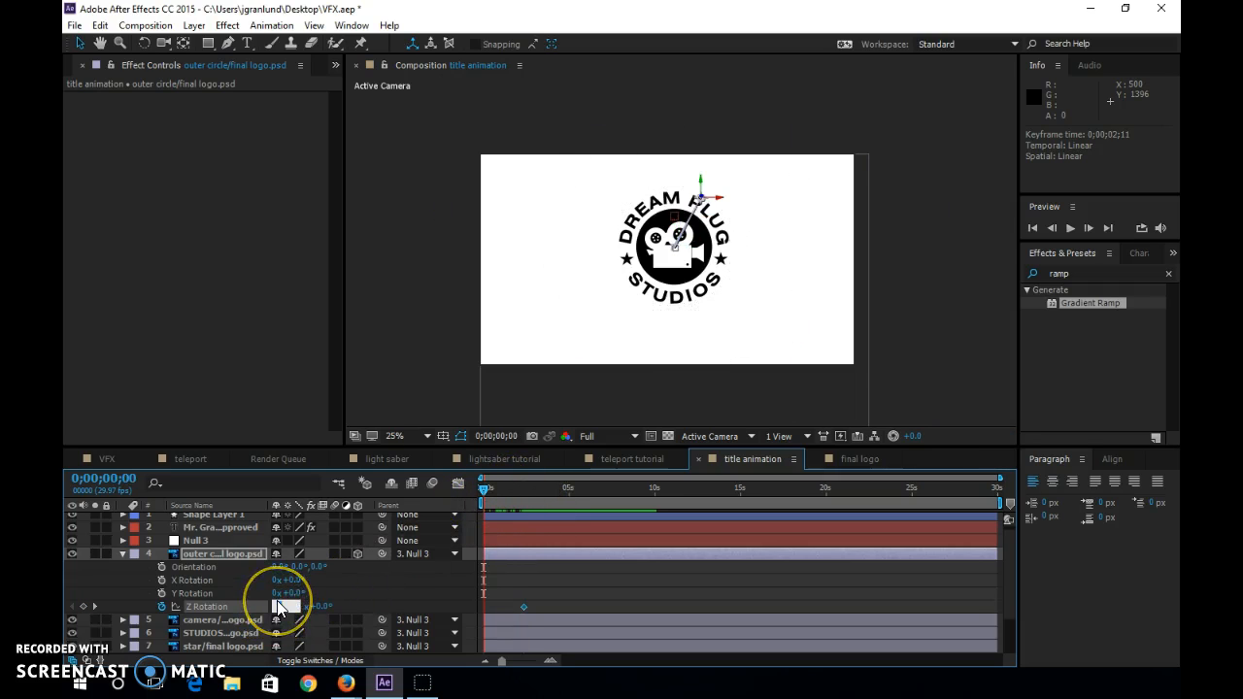
{"action": "left_click", "coordinate": [240, 563]}
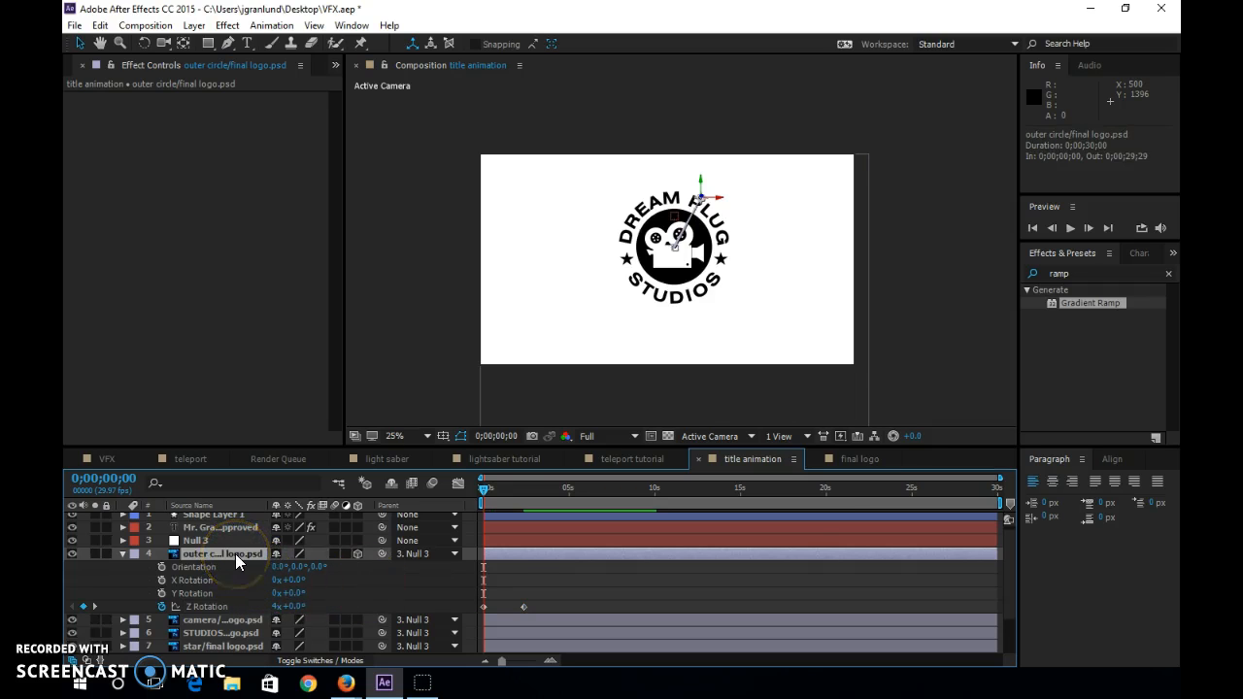
Show the outer circle's keyframes and enable motion blur for the layer and the composition, checking it at 0;00;00;26.
{"action": "key", "text": "u"}
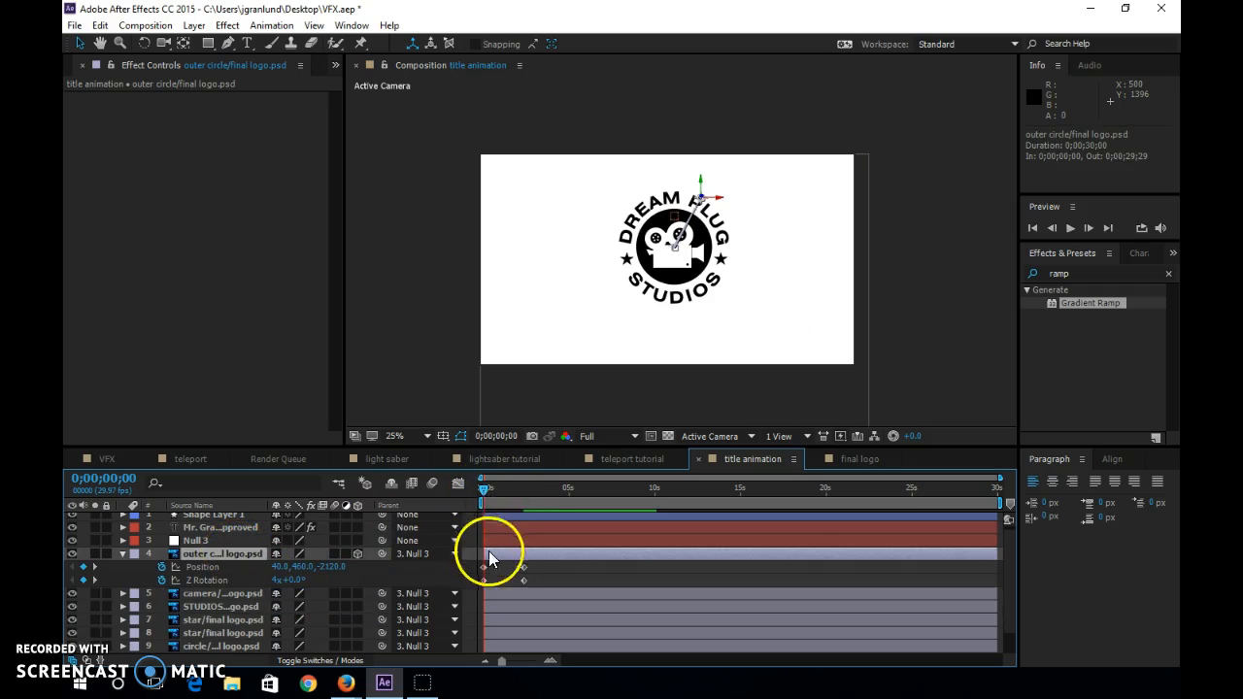
{"action": "mouse_move", "coordinate": [486, 492]}
{"action": "left_mouse_down"}
{"action": "mouse_move", "coordinate": [535, 493]}
{"action": "mouse_move", "coordinate": [500, 498]}
{"action": "left_mouse_up"}
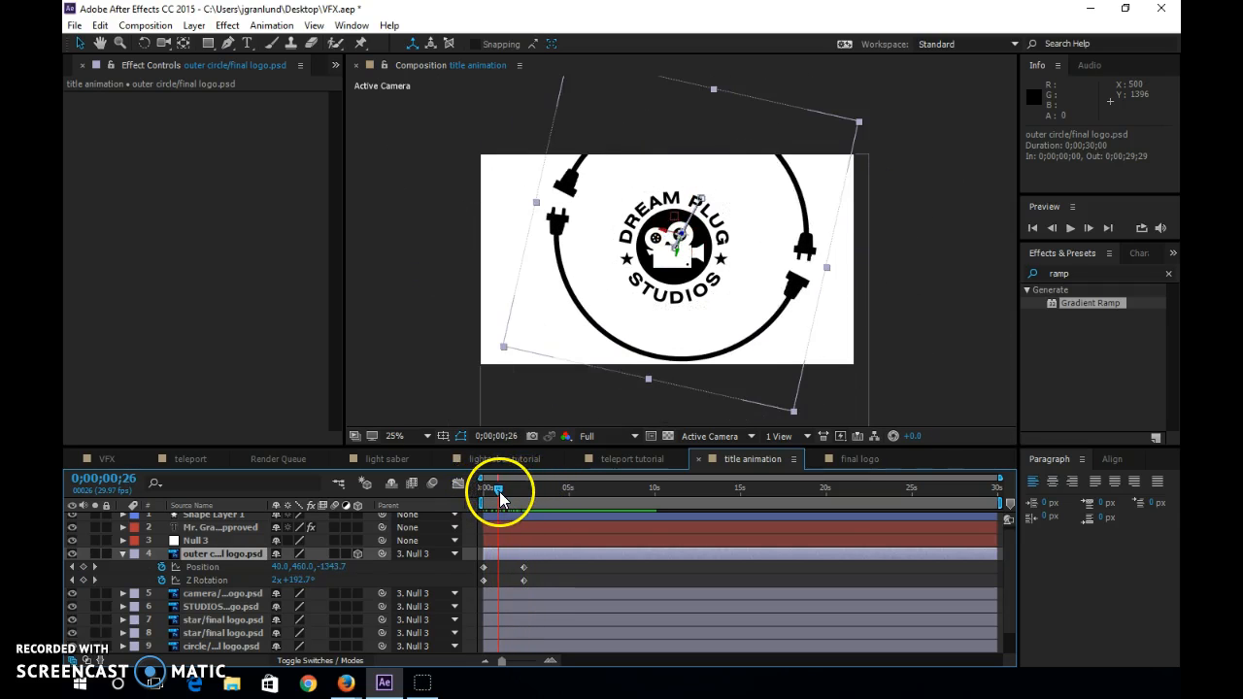
{"action": "left_click", "coordinate": [330, 662]}
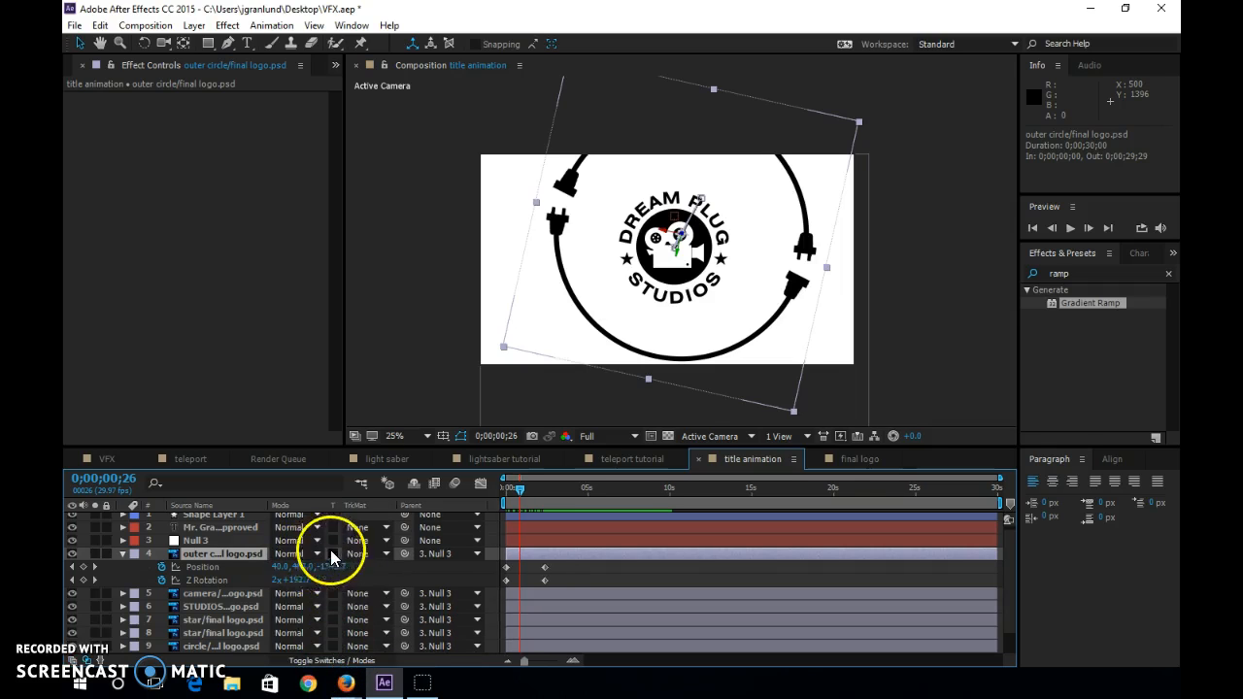
{"action": "left_click", "coordinate": [350, 661]}
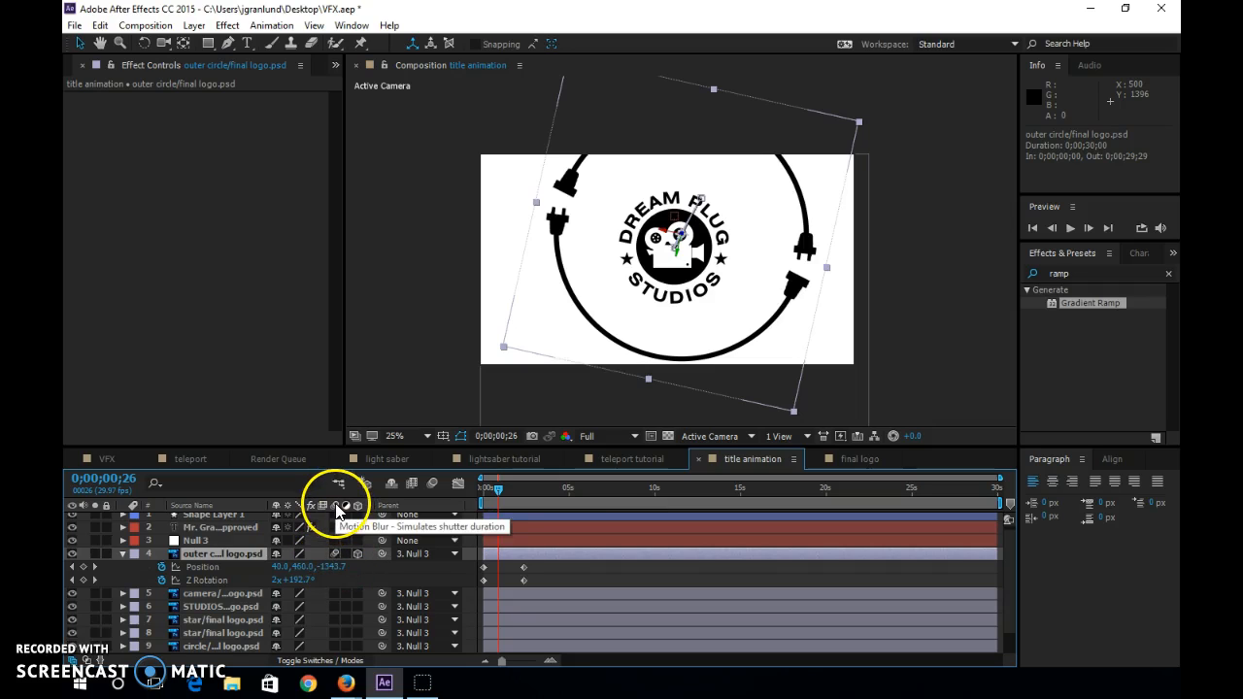
{"action": "left_click", "coordinate": [433, 483]}
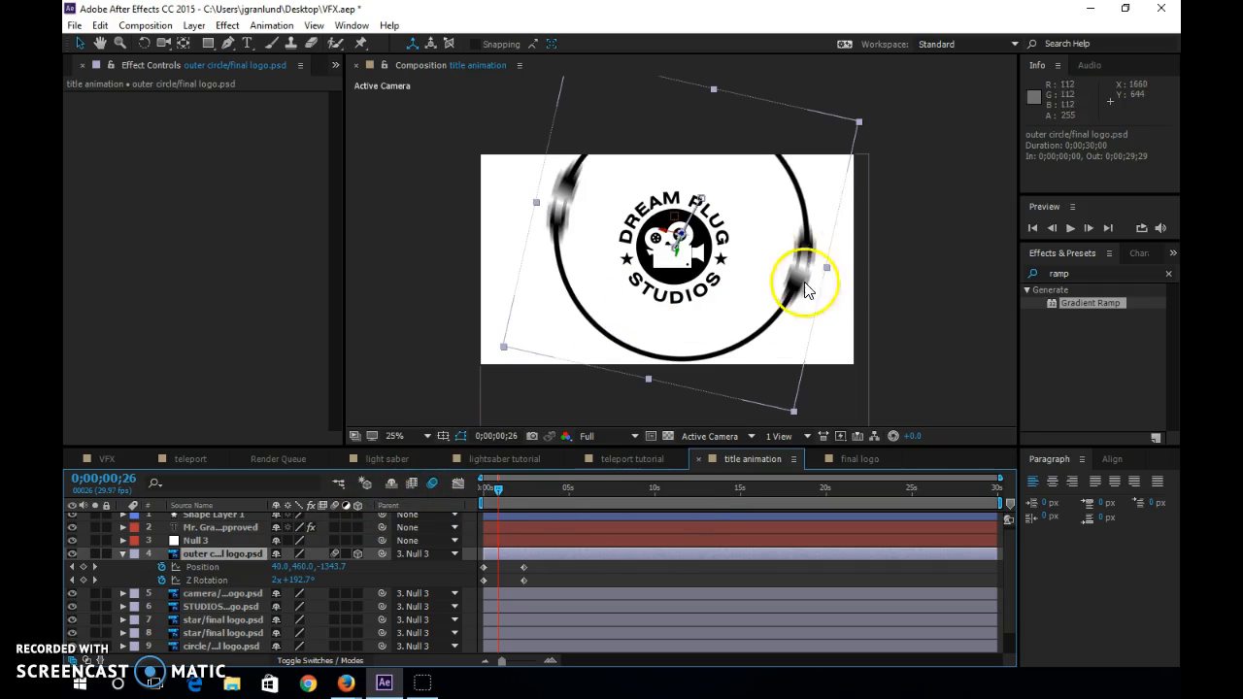
Compare the outer circle with motion blur off and on, and preview the animation from the start.
{"action": "left_click", "coordinate": [336, 554]}
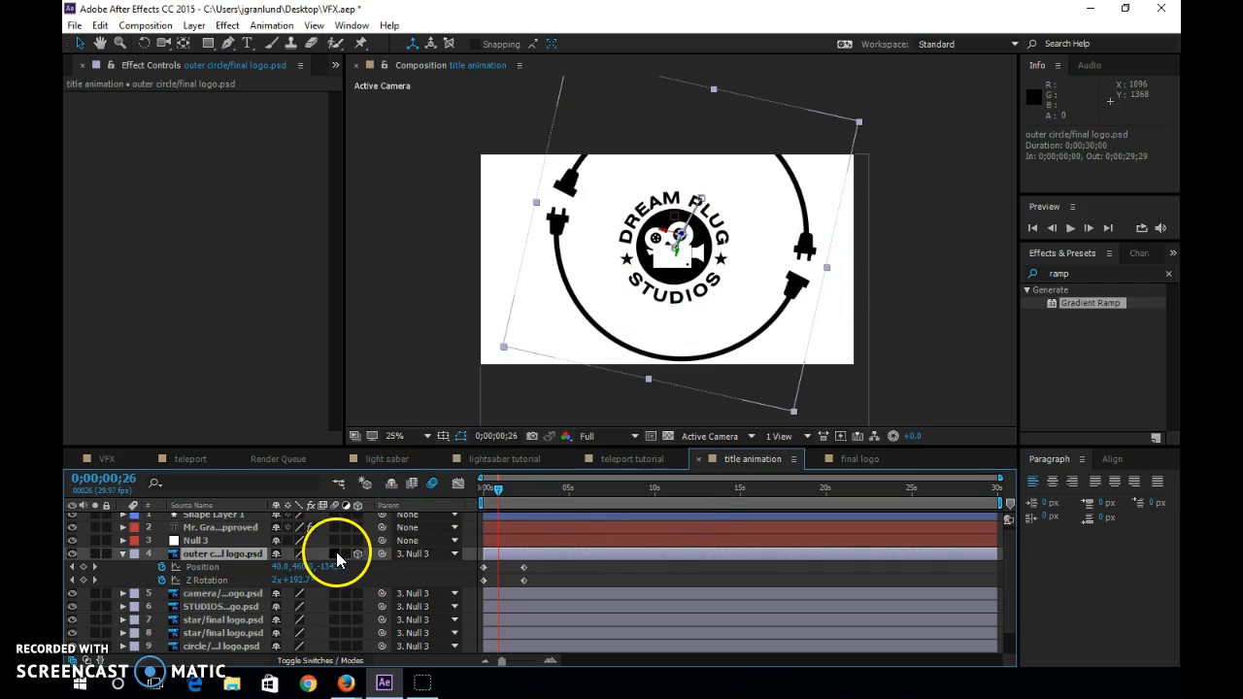
{"action": "left_click", "coordinate": [336, 557]}
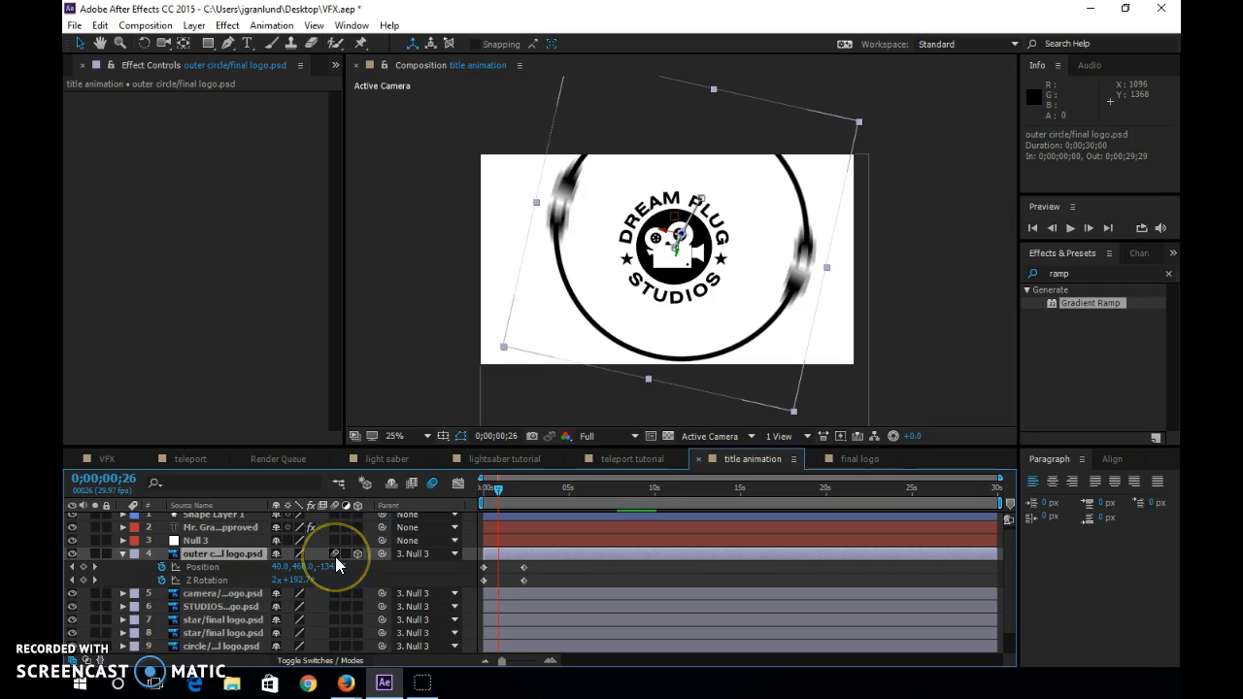
{"action": "left_click", "coordinate": [336, 555]}
{"action": "left_click", "coordinate": [336, 555]}
{"action": "left_click", "coordinate": [482, 494]}
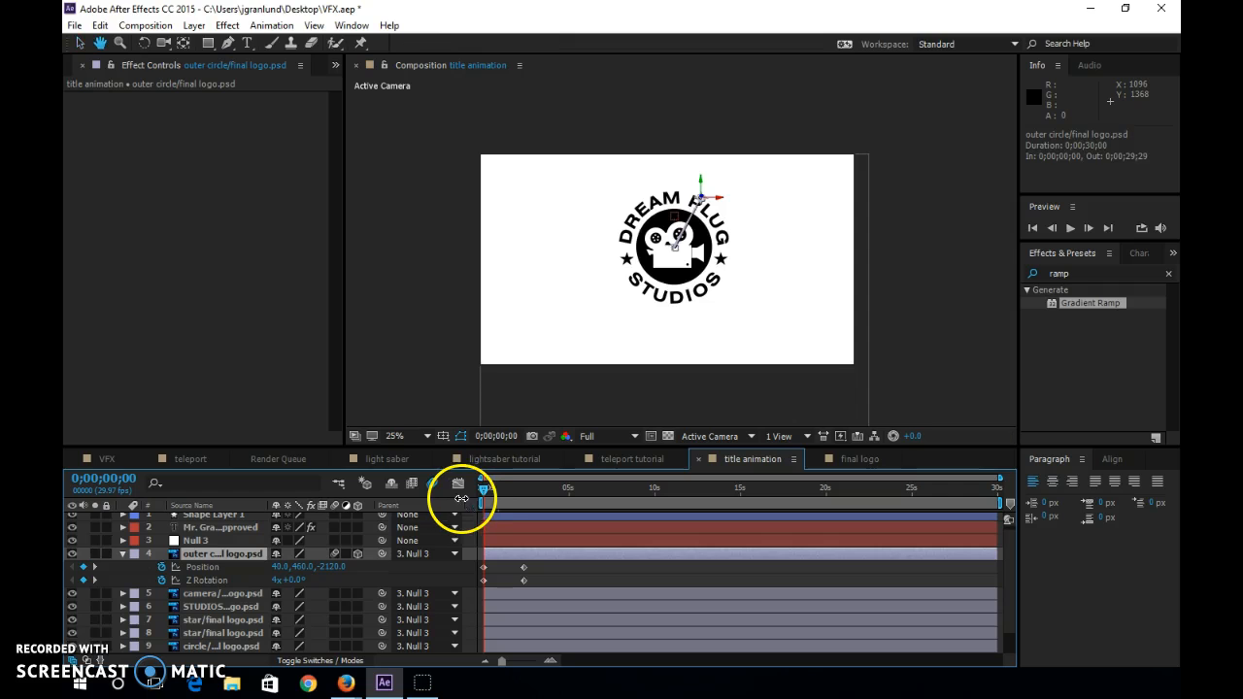
{"action": "key", "text": "space"}
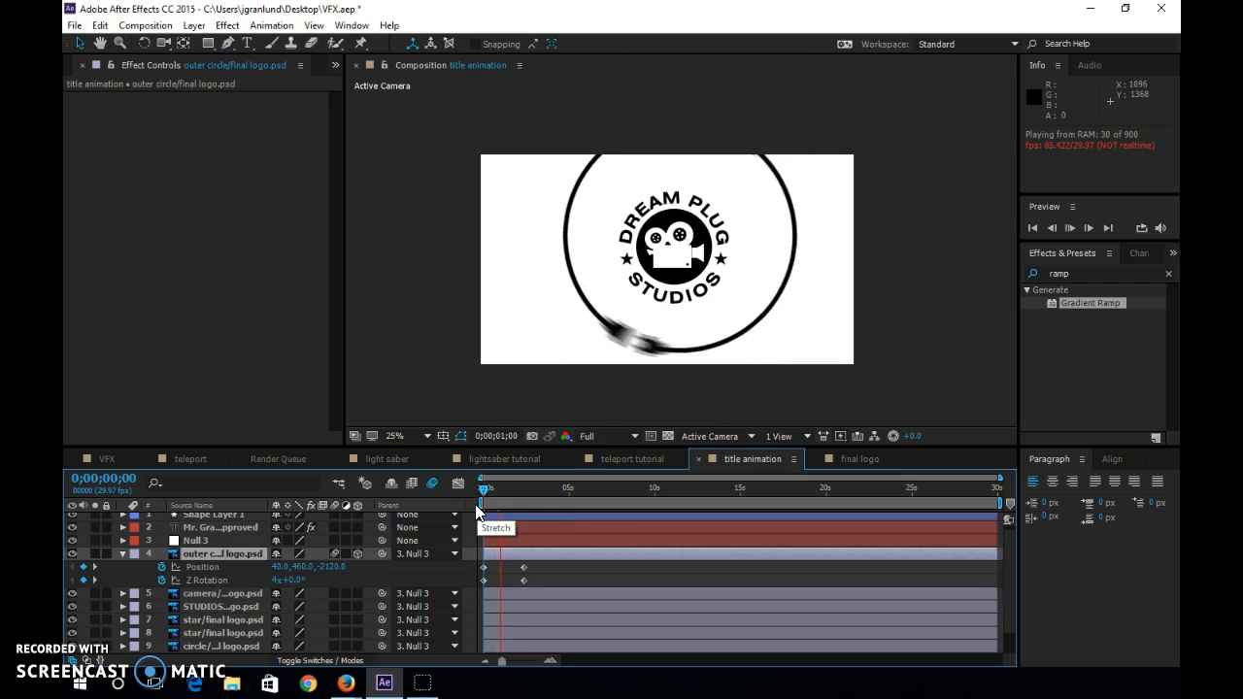
Go to 0;00;02;27, search the effects for "fast" and apply CC Radial Fast Blur to the STUDIOS layer.
{"action": "mouse_move", "coordinate": [522, 495]}
{"action": "left_mouse_down"}
{"action": "mouse_move", "coordinate": [488, 493]}
{"action": "mouse_move", "coordinate": [532, 491]}
{"action": "left_mouse_up"}
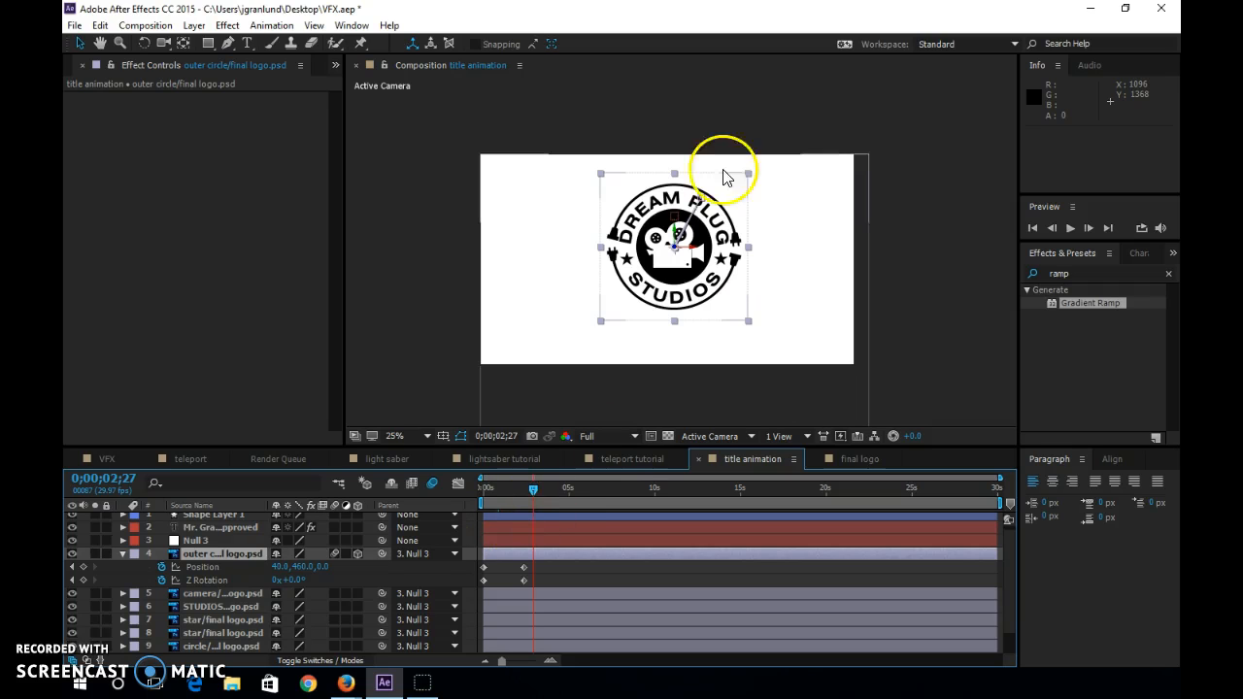
{"action": "scroll", "coordinate": [670, 243], "scroll_direction": "up", "scroll_amount": 2}
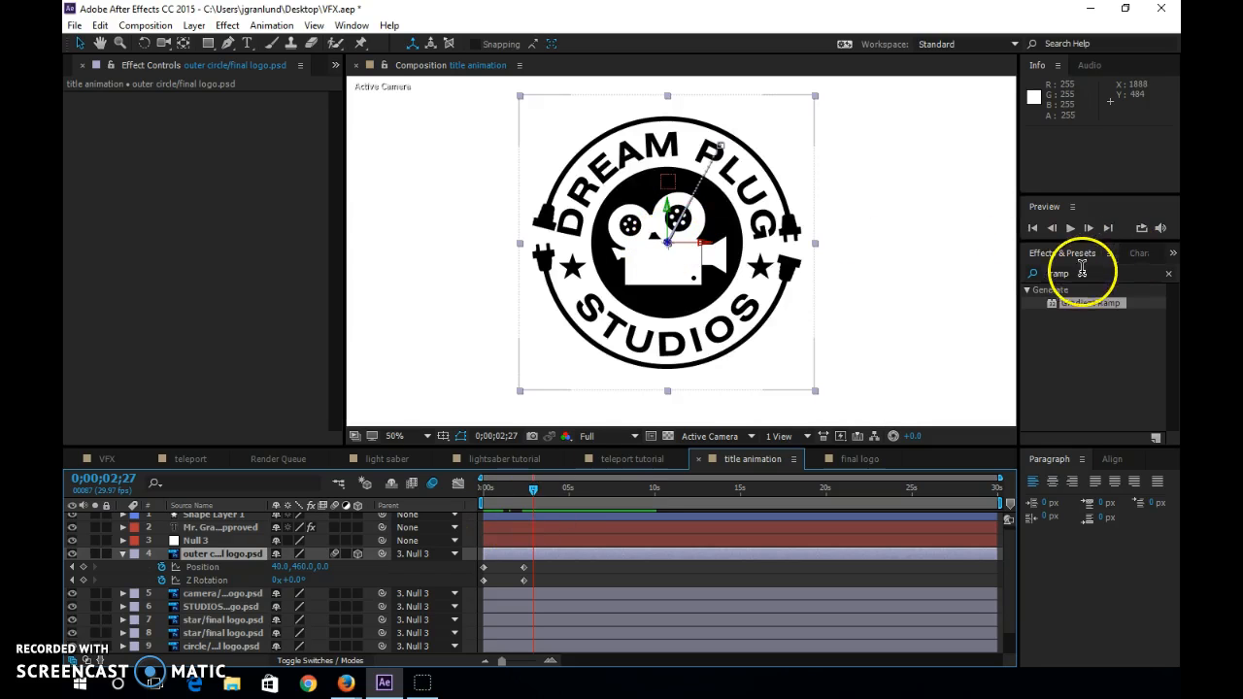
{"action": "left_click_drag", "start_coordinate": [1086, 273], "coordinate": [1023, 266]}
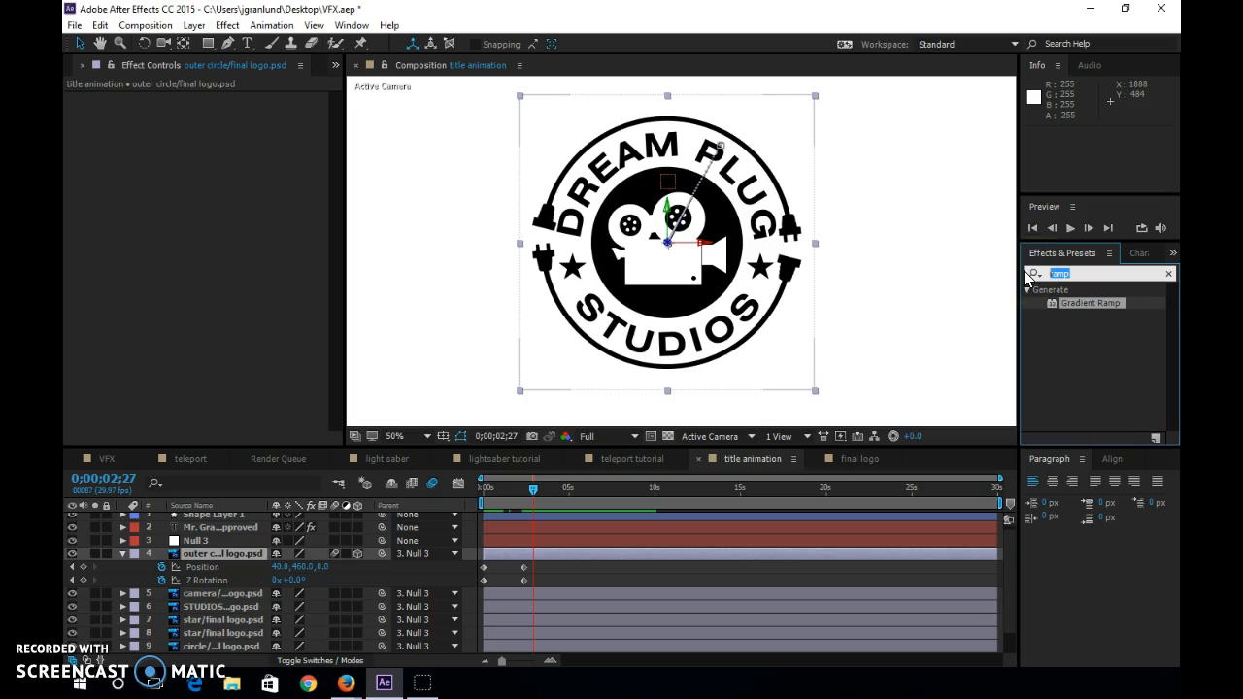
{"action": "type", "text": "fast"}
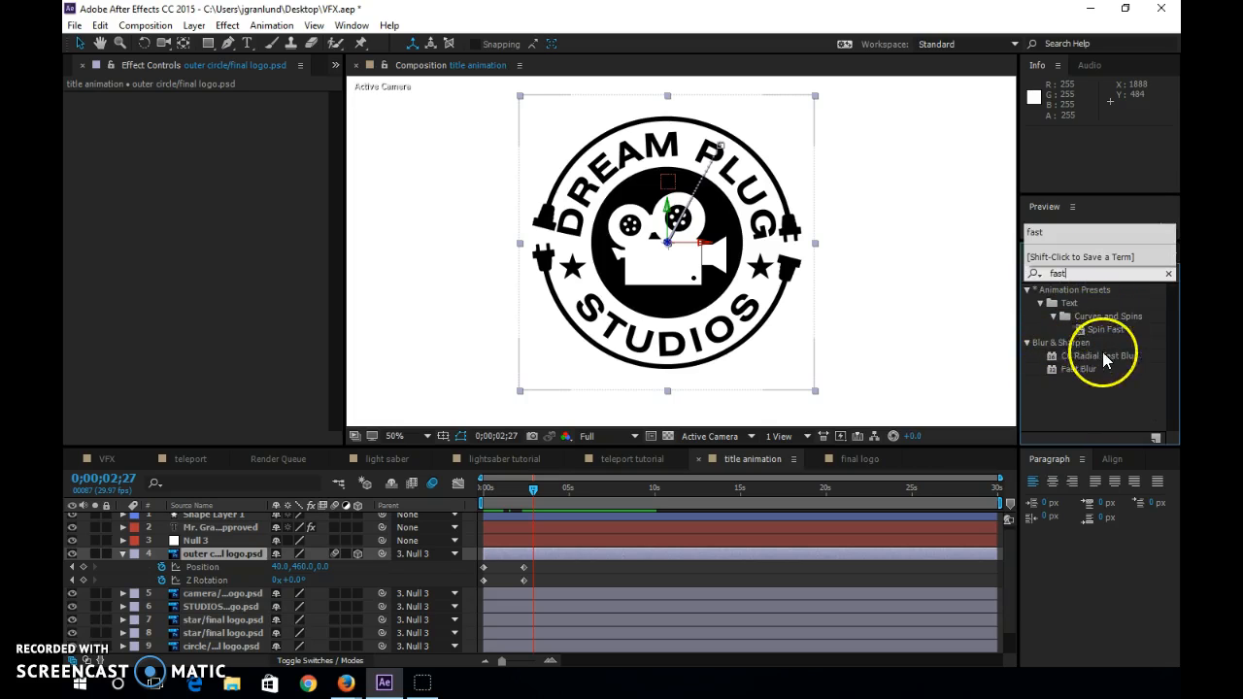
{"action": "left_click_drag", "start_coordinate": [1056, 359], "coordinate": [221, 609]}
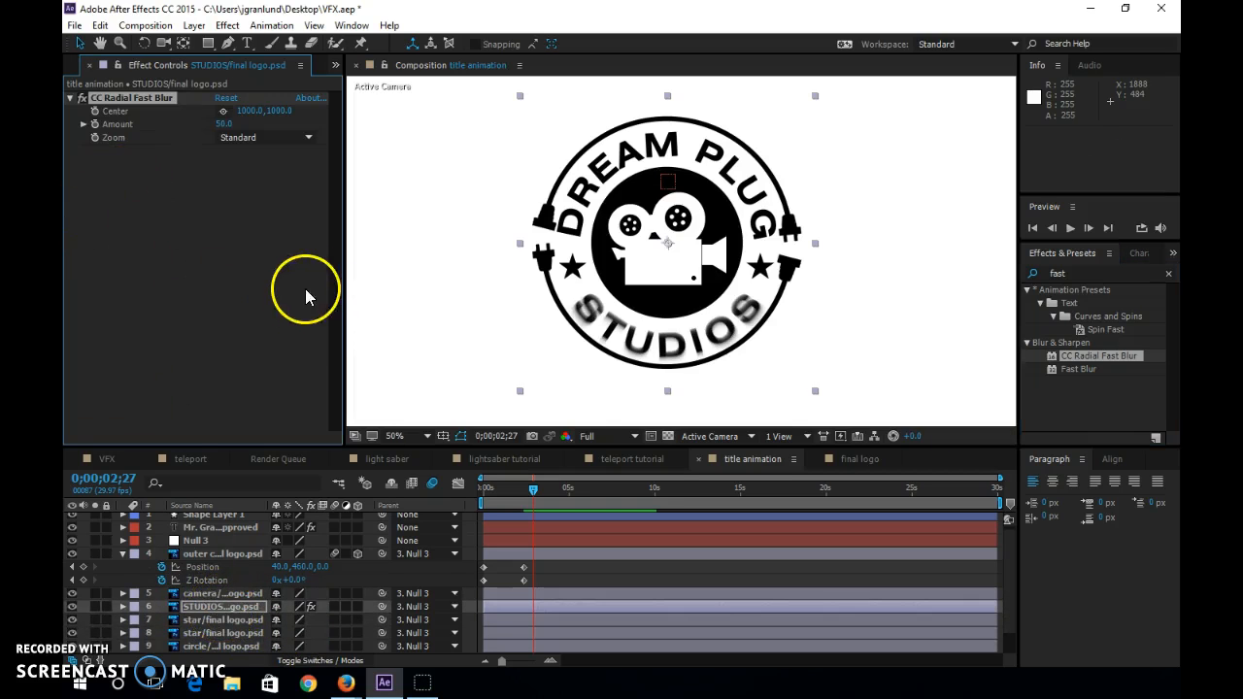
Set the STUDIOS layer's radial blur Amount to 100 and add its first keyframe at 0;00;02;27.
{"action": "left_click", "coordinate": [224, 124]}
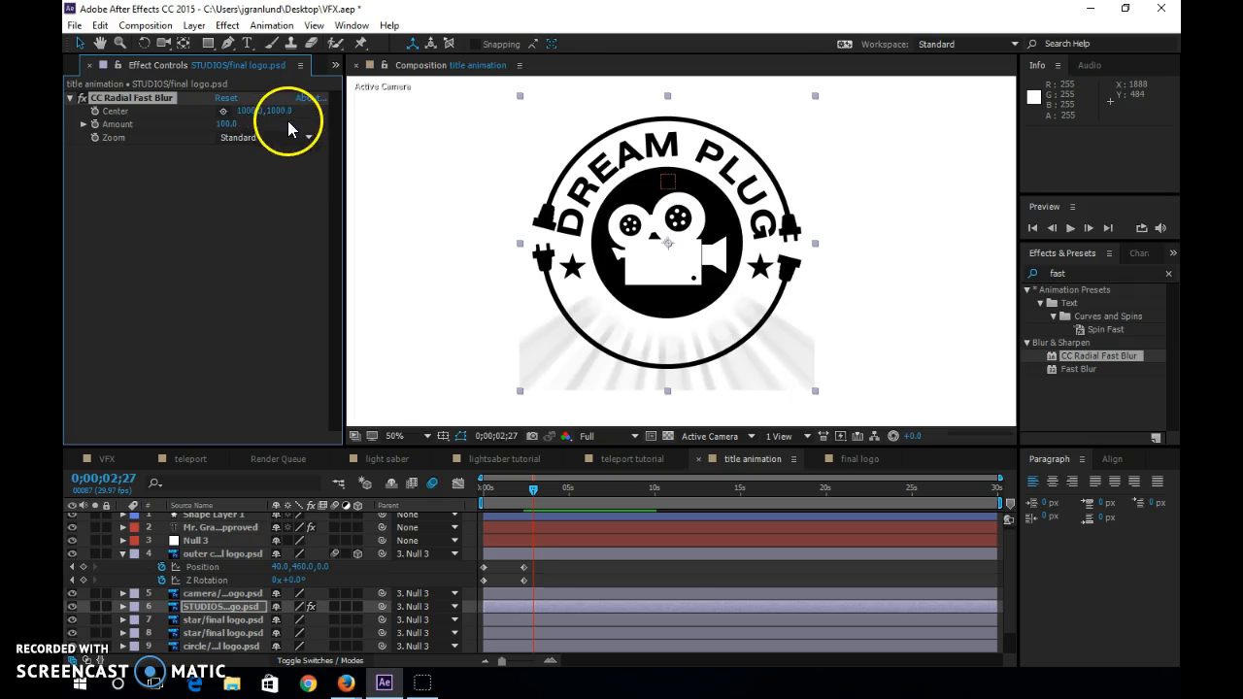
{"action": "left_click", "coordinate": [217, 608]}
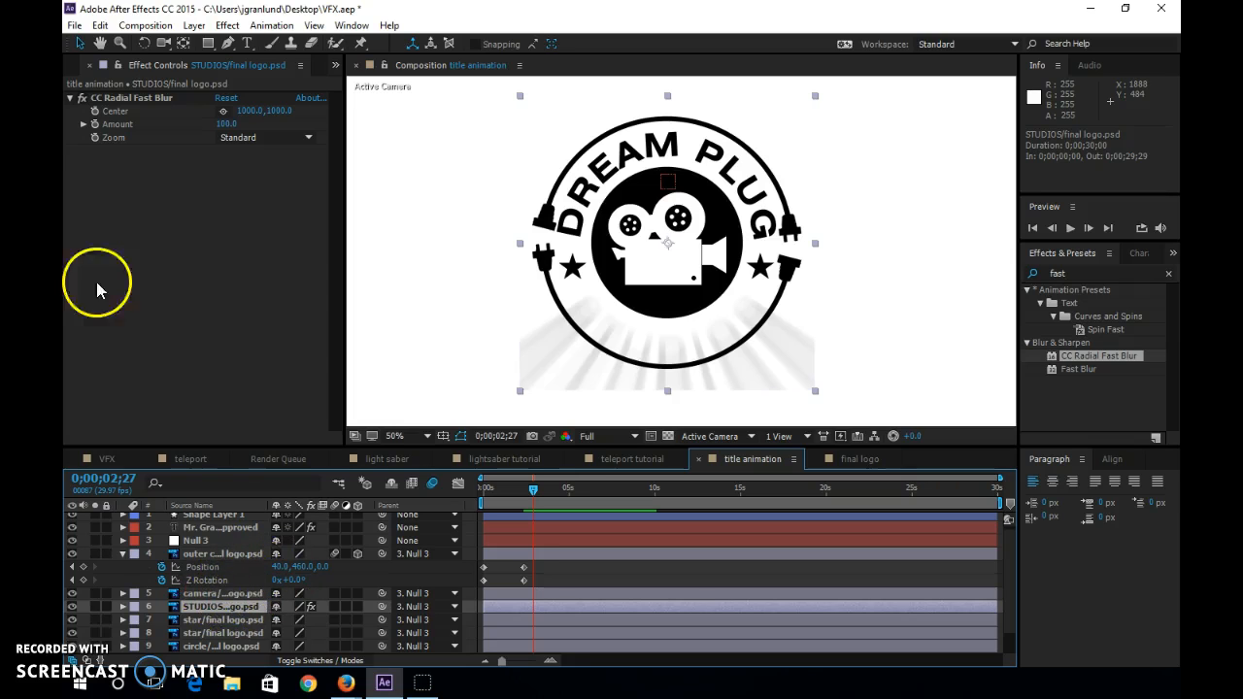
{"action": "left_click", "coordinate": [95, 124]}
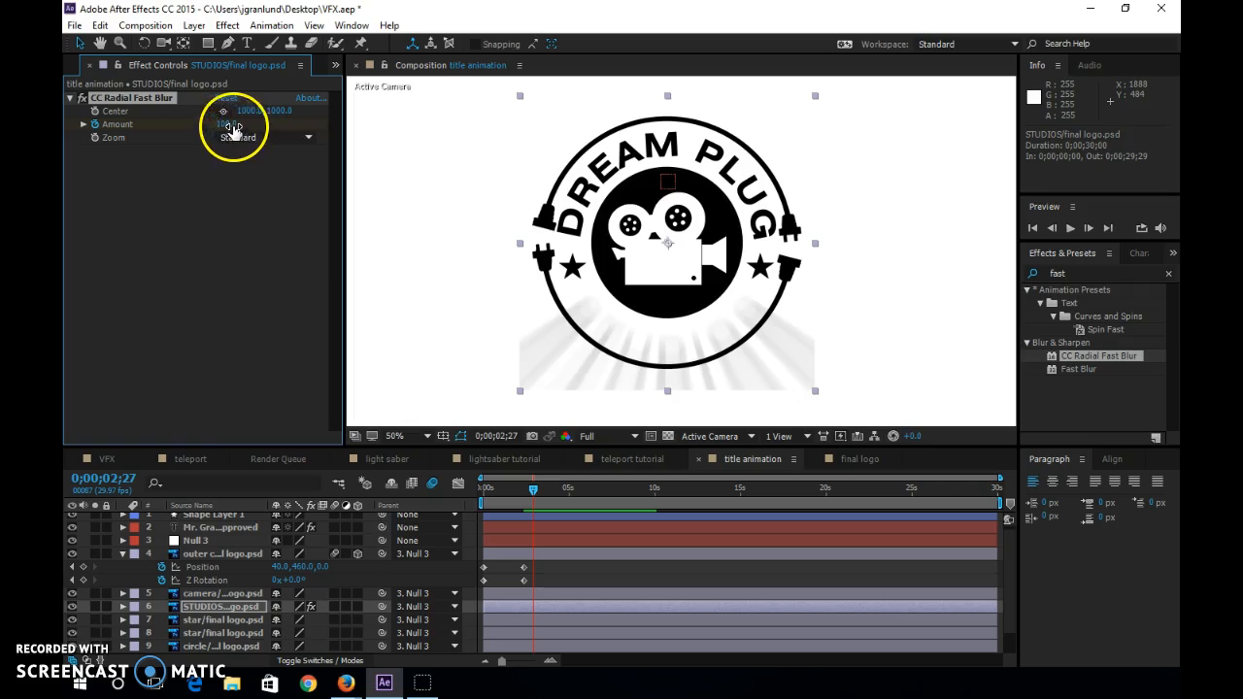
Reveal the STUDIOS layer's blur keyframes, set its radial blur Amount to 0 at 0;00;03;27 and scrub through the transition.
{"action": "left_click", "coordinate": [212, 593]}
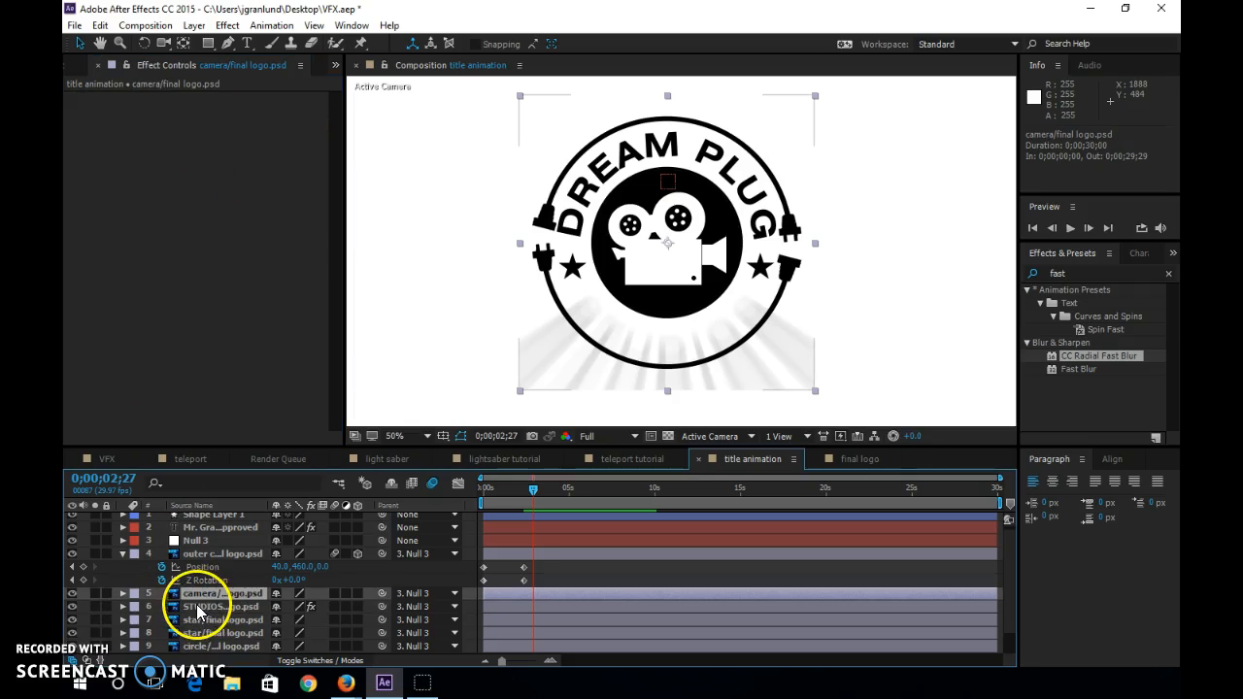
{"action": "left_click", "coordinate": [201, 609]}
{"action": "key", "text": "u"}
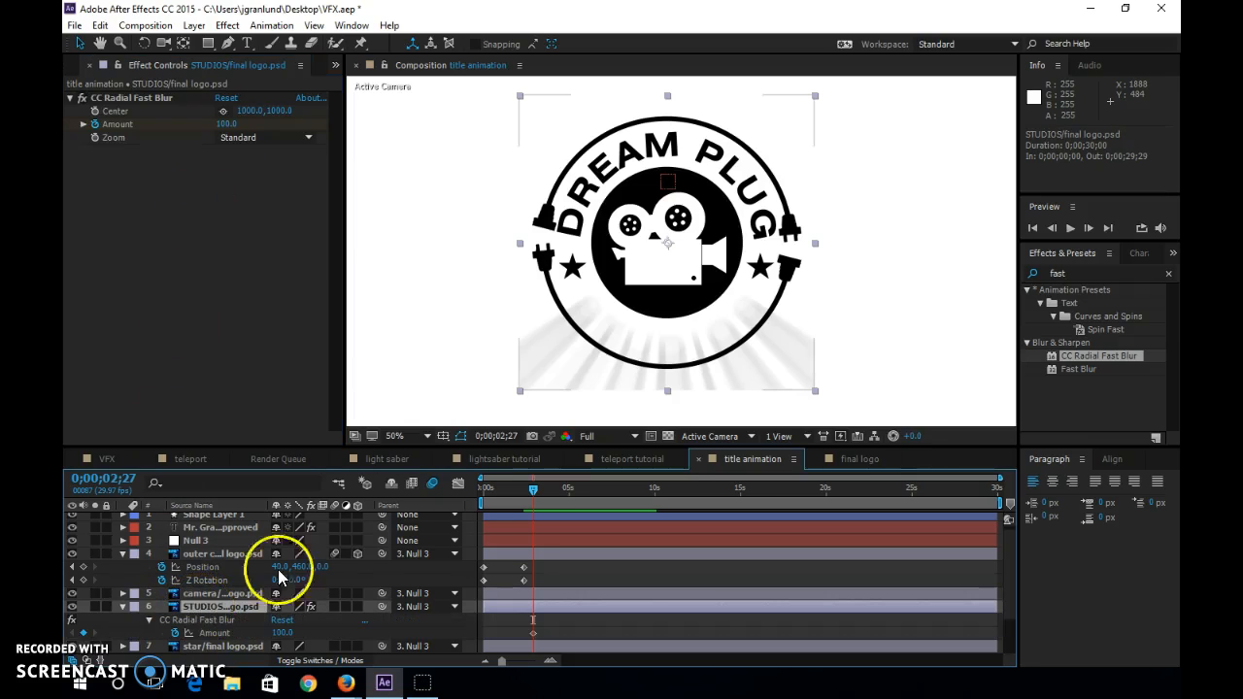
{"action": "left_click_drag", "start_coordinate": [535, 492], "coordinate": [552, 489]}
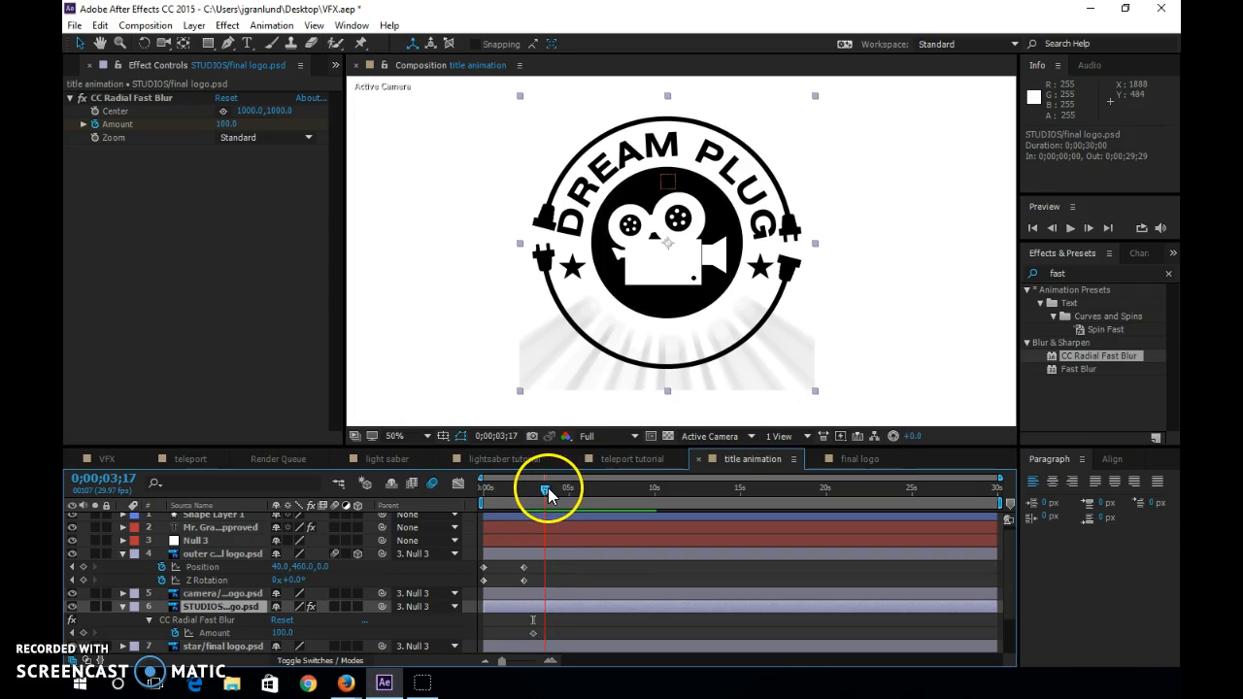
{"action": "left_click", "coordinate": [226, 124]}
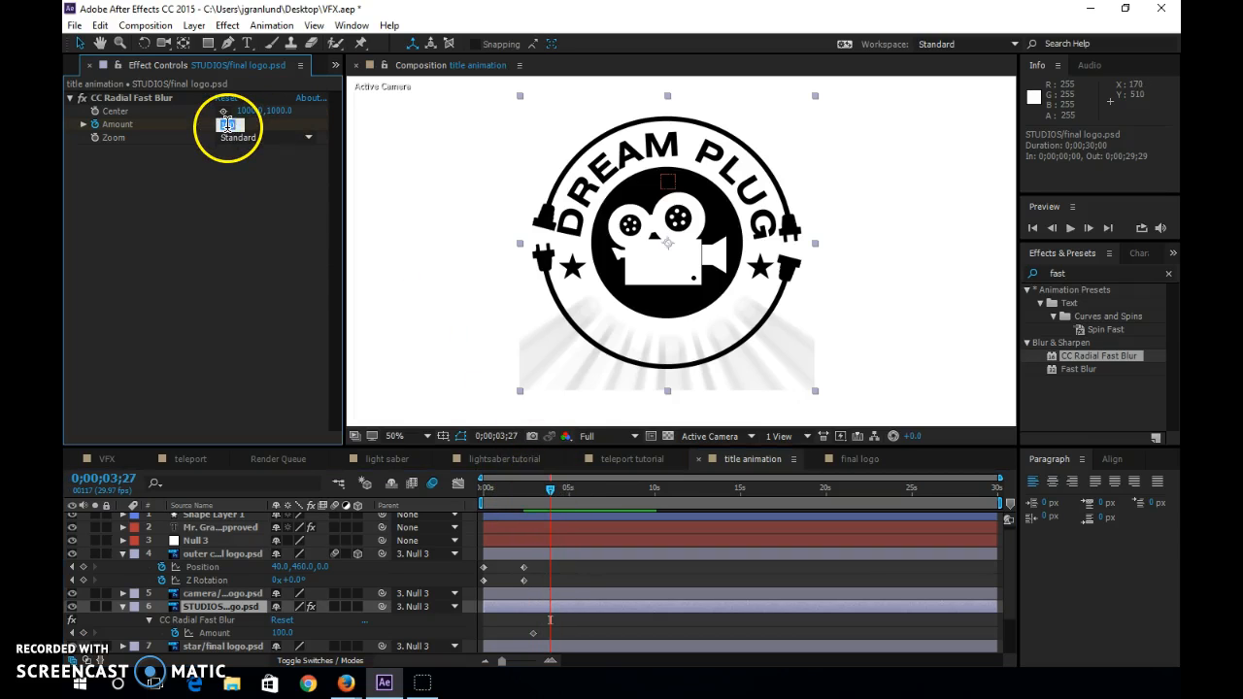
{"action": "type", "text": "0"}
{"action": "key", "text": "Return"}
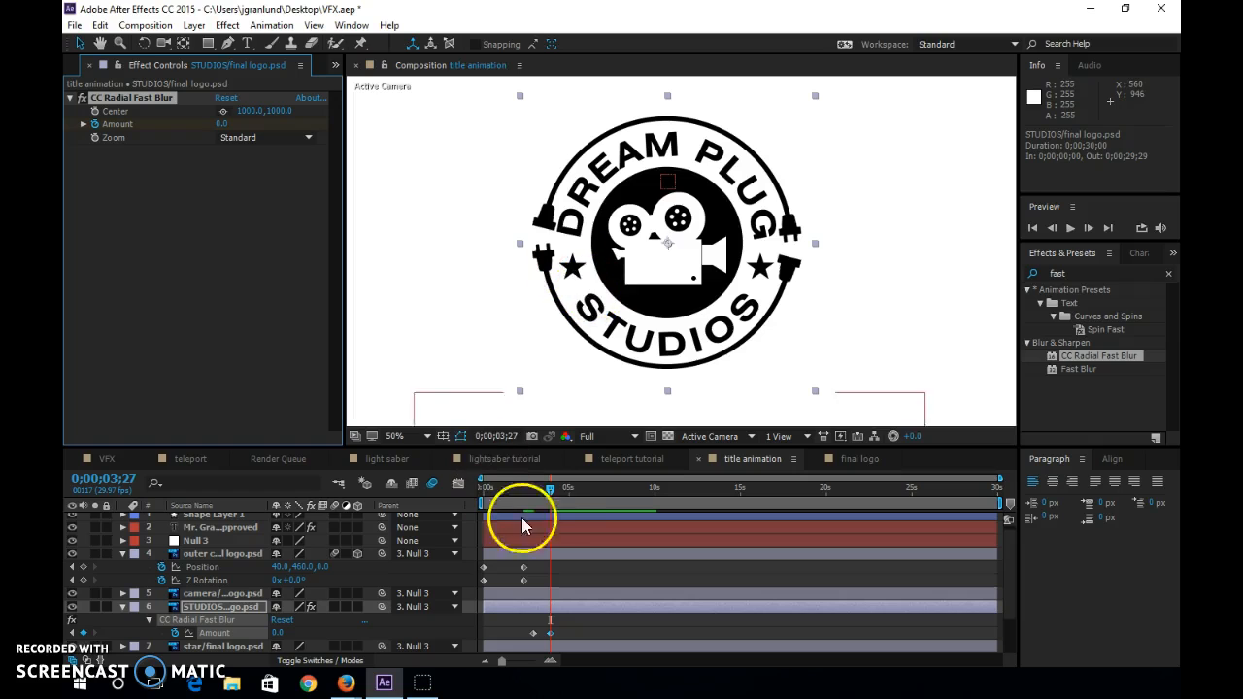
{"action": "left_click", "coordinate": [533, 493]}
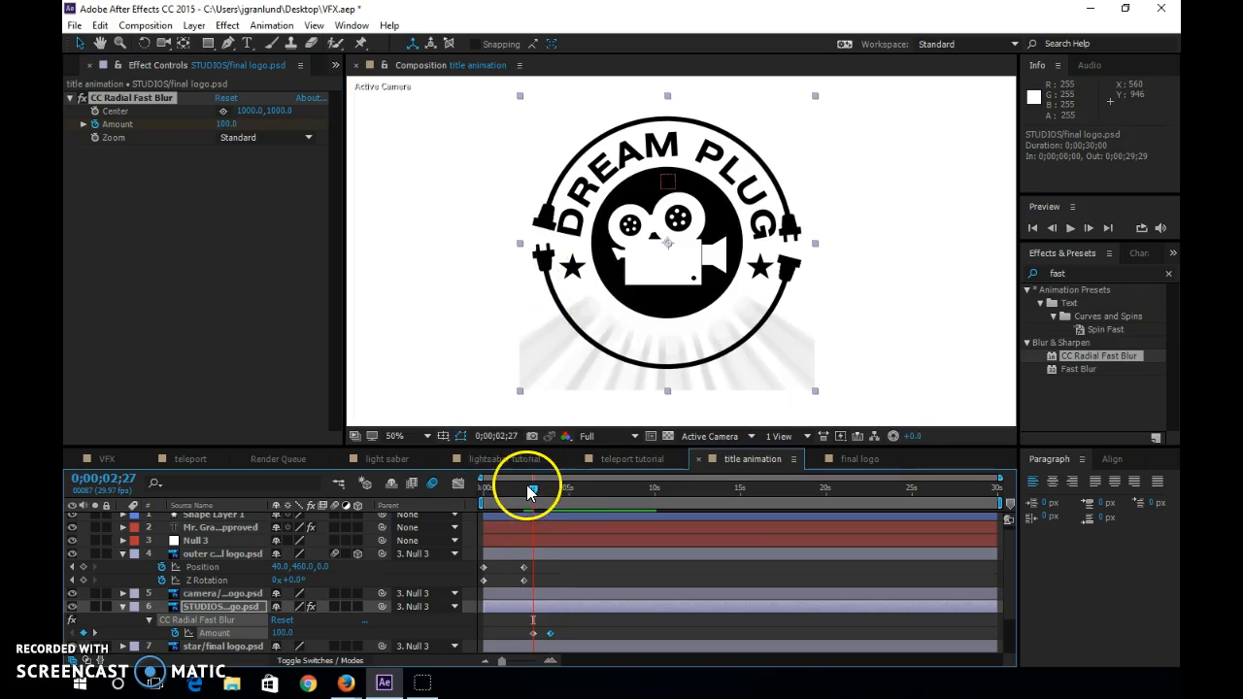
{"action": "left_click_drag", "start_coordinate": [532, 480], "coordinate": [547, 489]}
Move the DREAM PLUG layer directly above the STUDIOS layer and apply CC Radial Fast Blur to it.
{"action": "scroll", "coordinate": [202, 610], "scroll_direction": "down", "scroll_amount": 2}
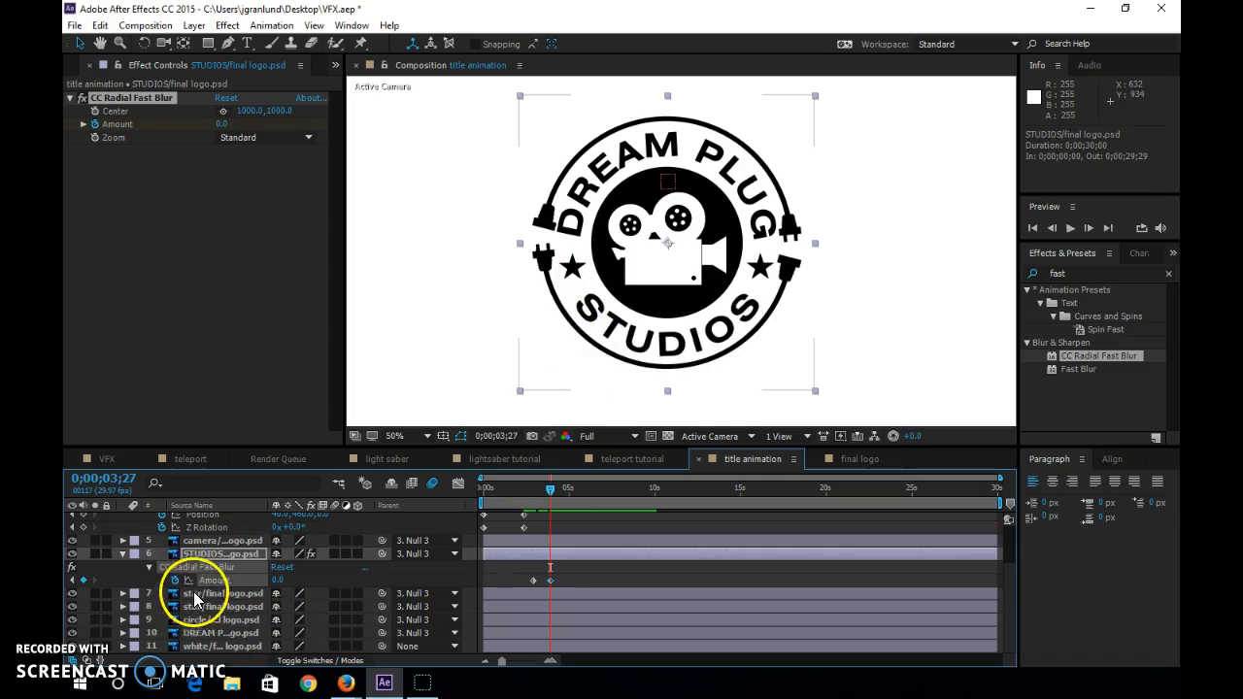
{"action": "left_click_drag", "start_coordinate": [243, 632], "coordinate": [217, 552]}
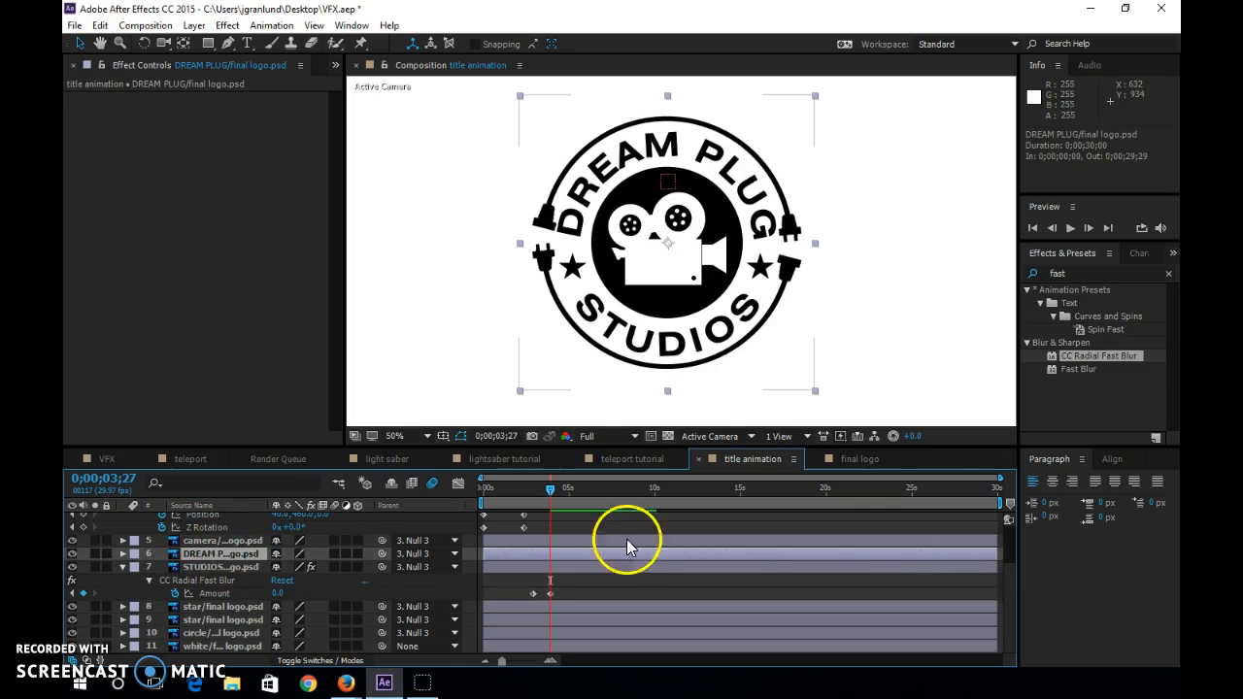
{"action": "left_click_drag", "start_coordinate": [1057, 355], "coordinate": [241, 556]}
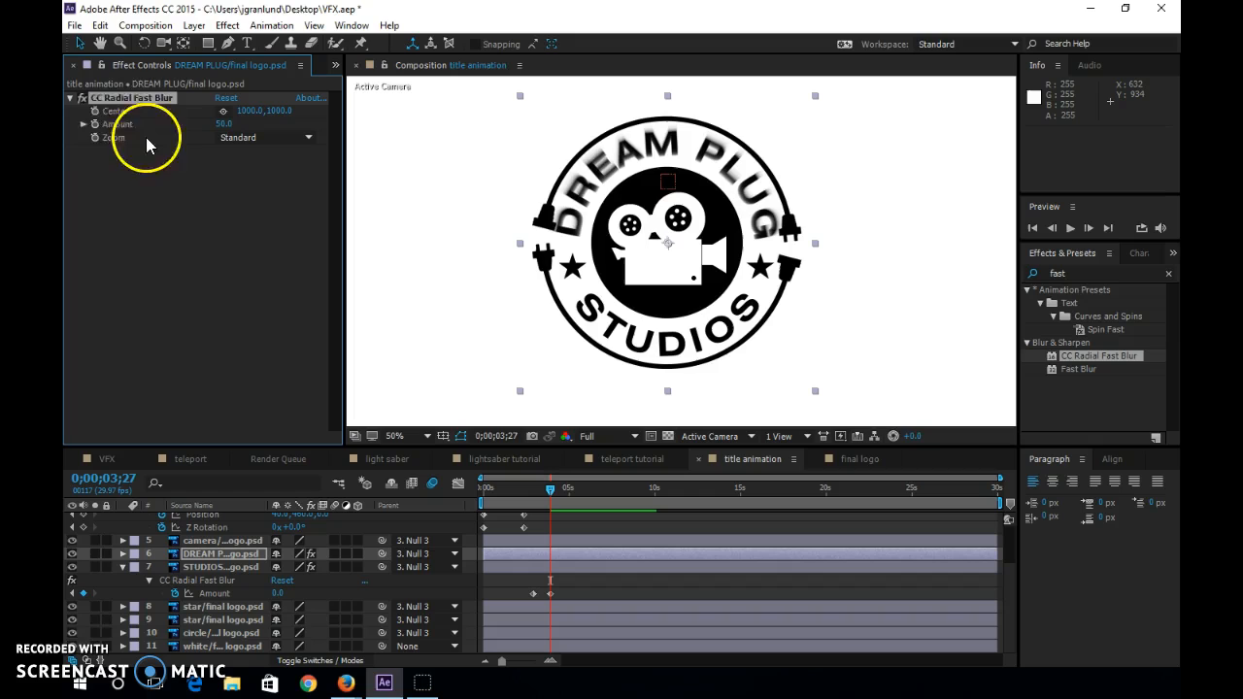
Start keyframing the DREAM PLUG layer's radial blur Amount at 0;00;03;27 with a value of 100.
{"action": "left_click", "coordinate": [95, 123]}
{"action": "left_click", "coordinate": [221, 127]}
{"action": "type", "text": "100"}
{"action": "key", "text": "Return"}
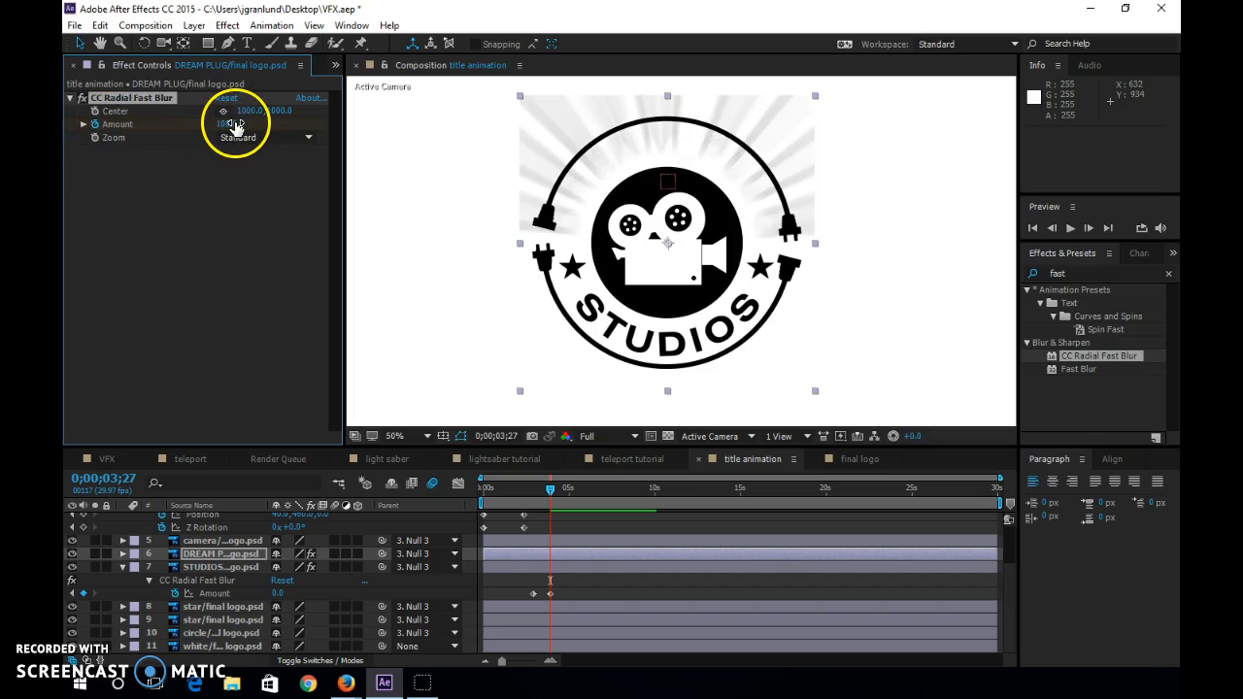
Show the DREAM PLUG layer's keyframes, set its blur Amount to 0 at 0;00;04;19 and scrub through the result.
{"action": "left_click", "coordinate": [212, 551]}
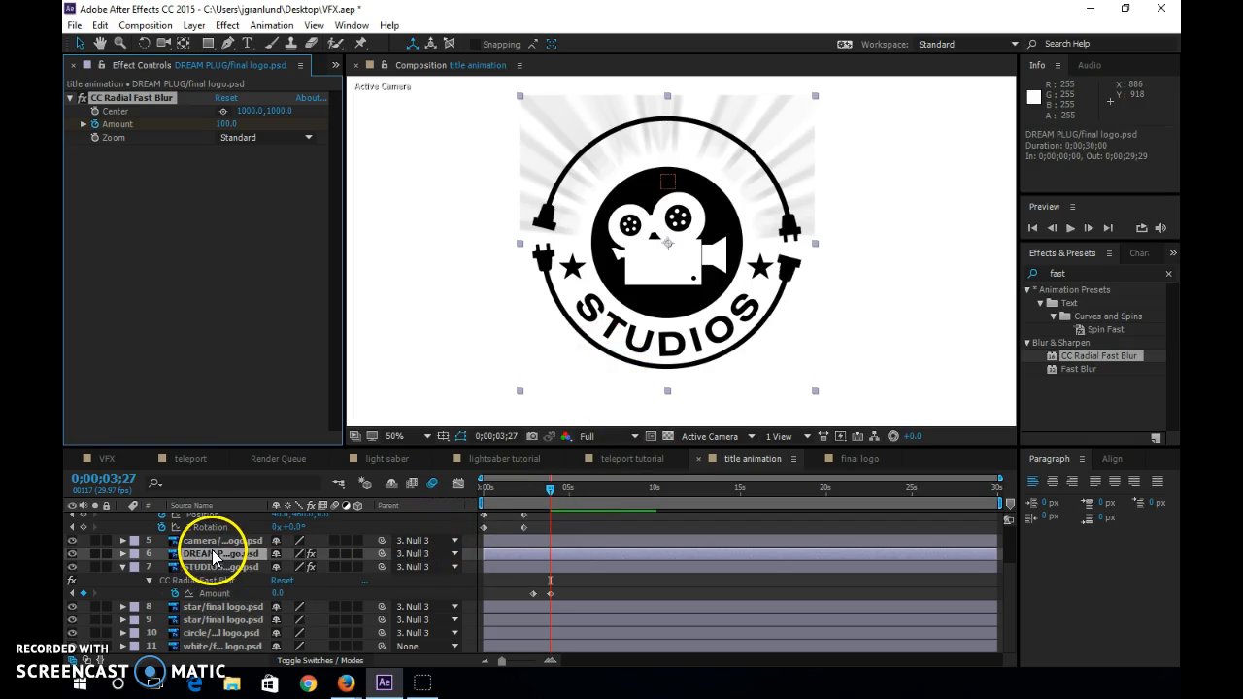
{"action": "key", "text": "u"}
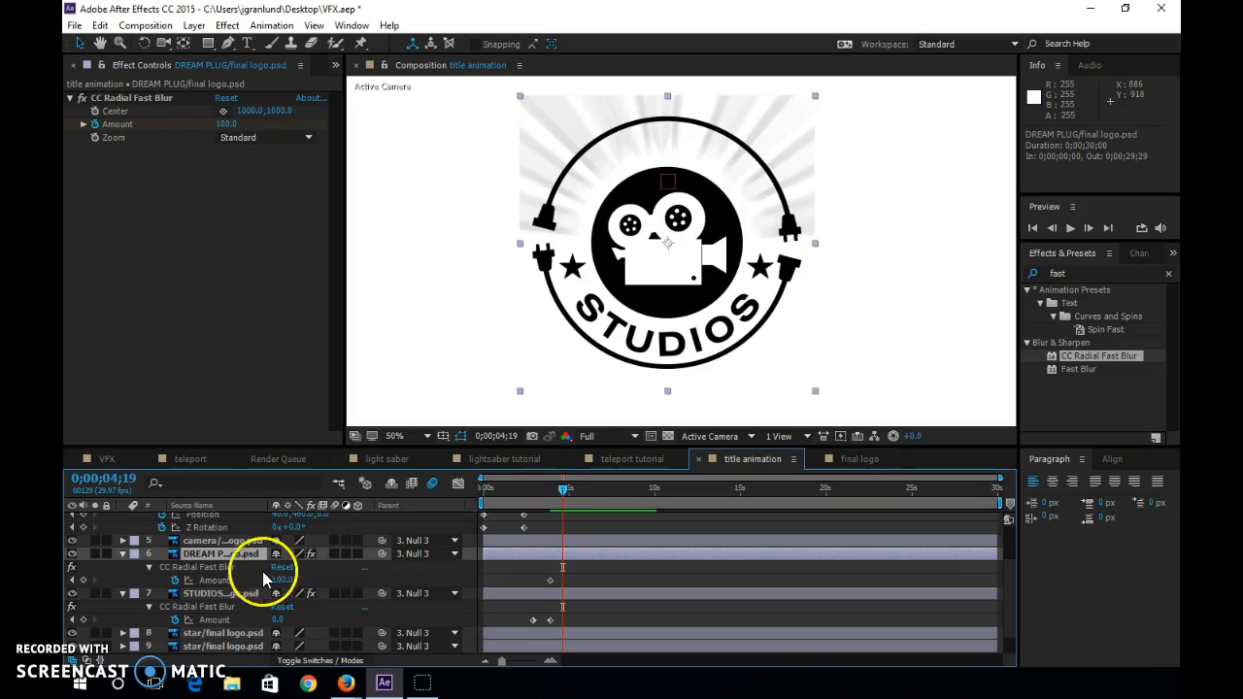
{"action": "type", "text": "0"}
{"action": "key", "text": "Return"}
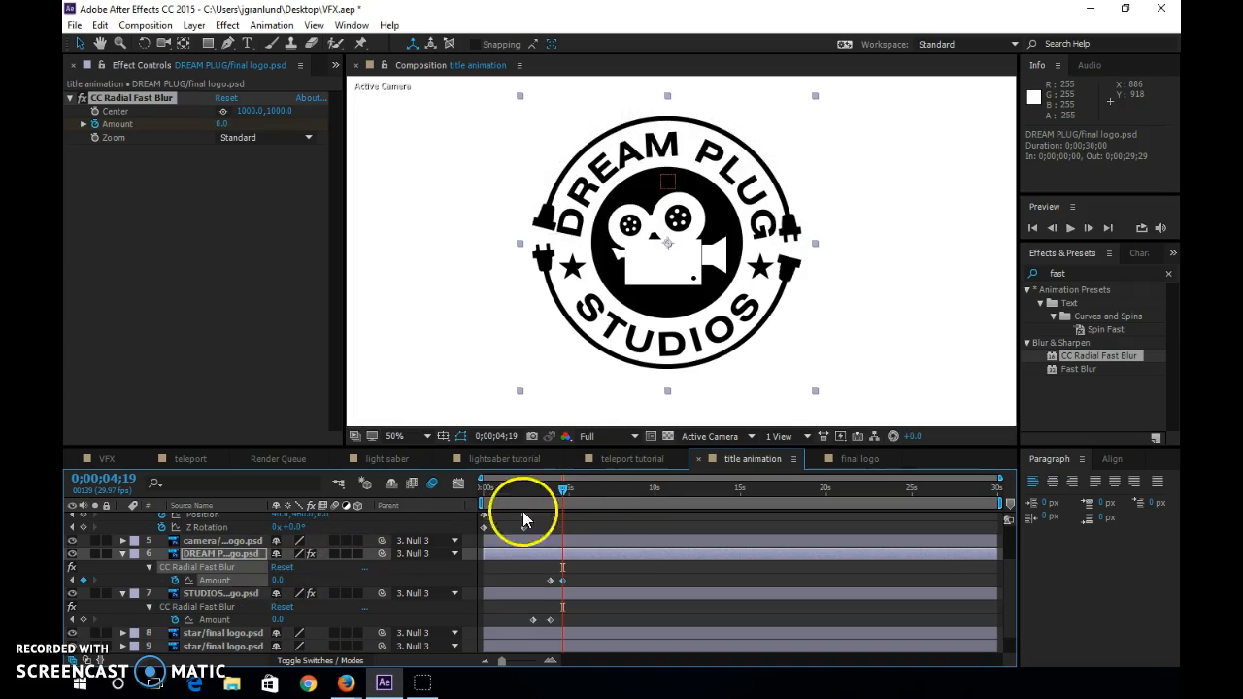
{"action": "left_click_drag", "start_coordinate": [488, 487], "coordinate": [570, 507]}
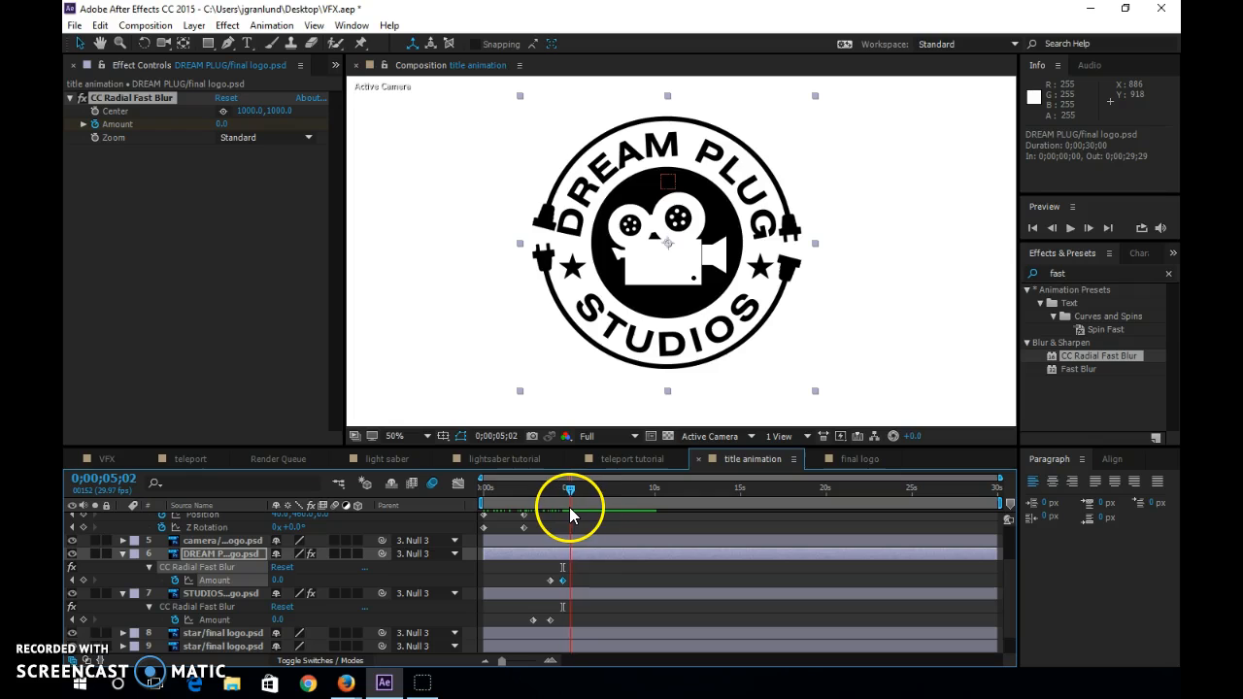
Shift both STUDIOS blur keyframes later to start around 0;00;04;18 and move DREAM PLUG's last blur keyframe slightly earlier.
{"action": "left_click_drag", "start_coordinate": [525, 609], "coordinate": [559, 623]}
{"action": "left_click_drag", "start_coordinate": [550, 620], "coordinate": [558, 581]}
{"action": "left_click", "coordinate": [612, 614]}
{"action": "left_click", "coordinate": [562, 580]}
Trim the start of the DREAM PLUG layer to its first blur keyframe at 0;00;03;27.
{"action": "left_click_drag", "start_coordinate": [544, 492], "coordinate": [563, 496]}
{"action": "left_click_drag", "start_coordinate": [588, 494], "coordinate": [551, 496]}
{"action": "left_click_drag", "start_coordinate": [483, 553], "coordinate": [550, 555]}
Trim the start of the STUDIOS layer to 0;00;04;18 and scrub through both text reveals.
{"action": "left_click_drag", "start_coordinate": [550, 493], "coordinate": [563, 489]}
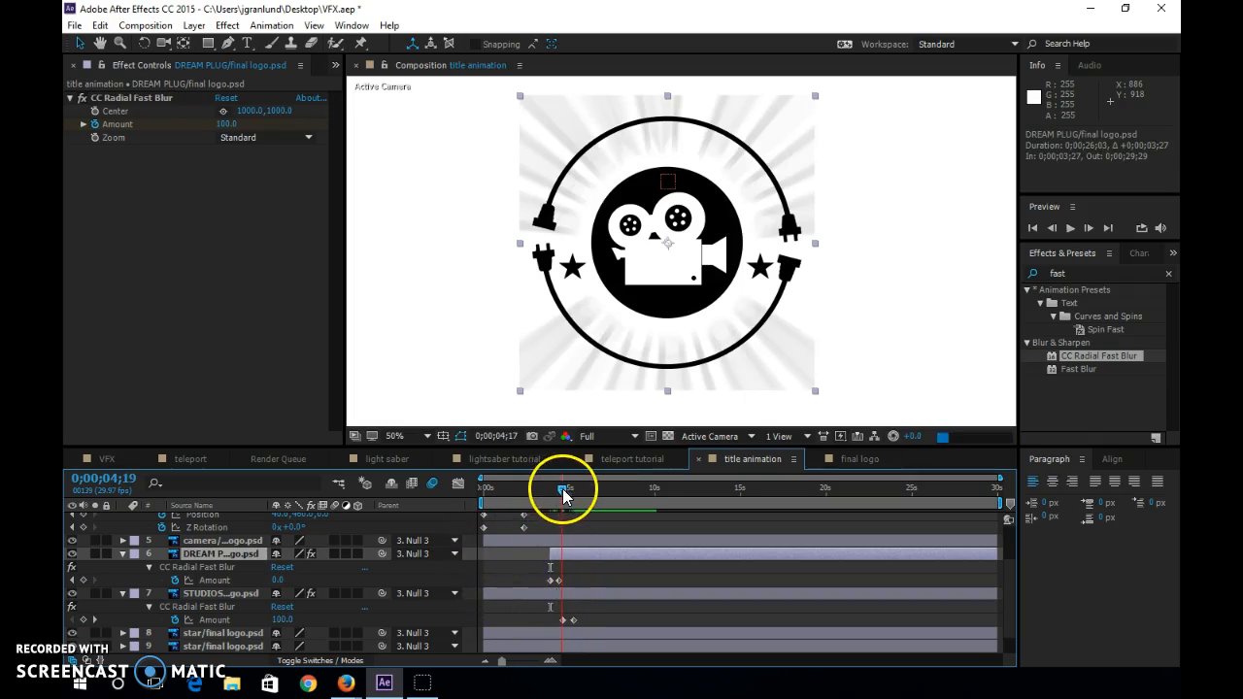
{"action": "left_click", "coordinate": [492, 594]}
{"action": "left_click_drag", "start_coordinate": [557, 599], "coordinate": [562, 594]}
{"action": "left_click", "coordinate": [534, 484]}
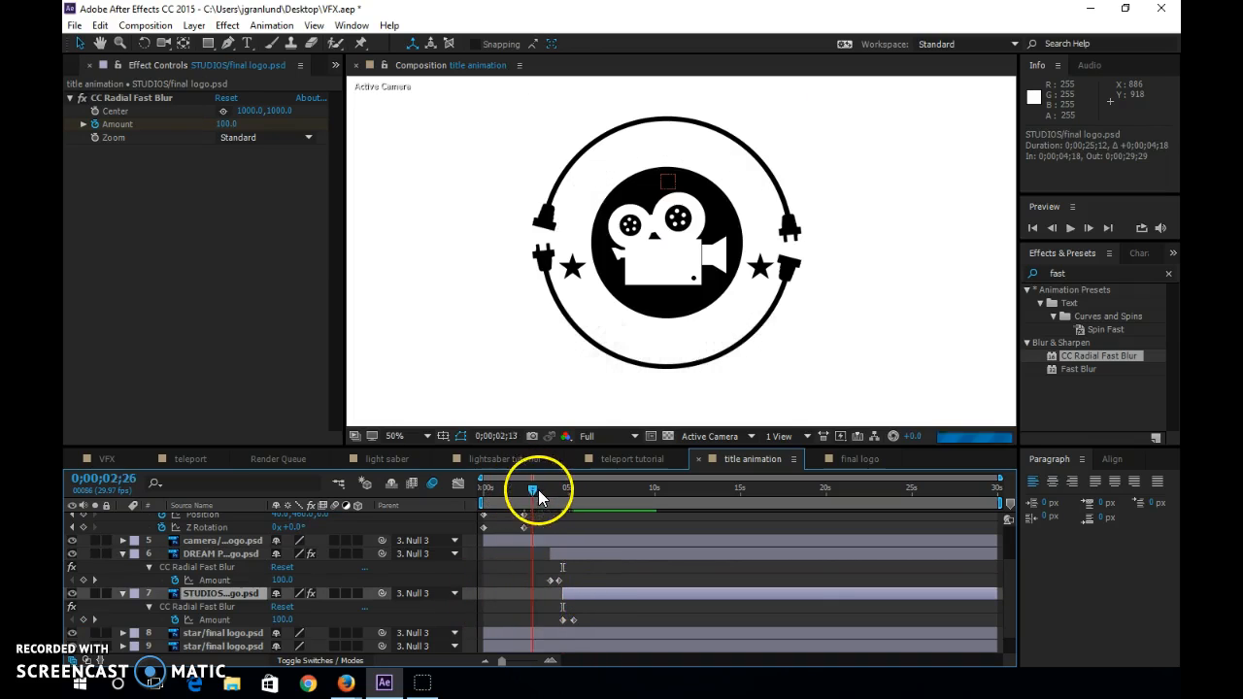
{"action": "left_click_drag", "start_coordinate": [558, 490], "coordinate": [589, 487]}
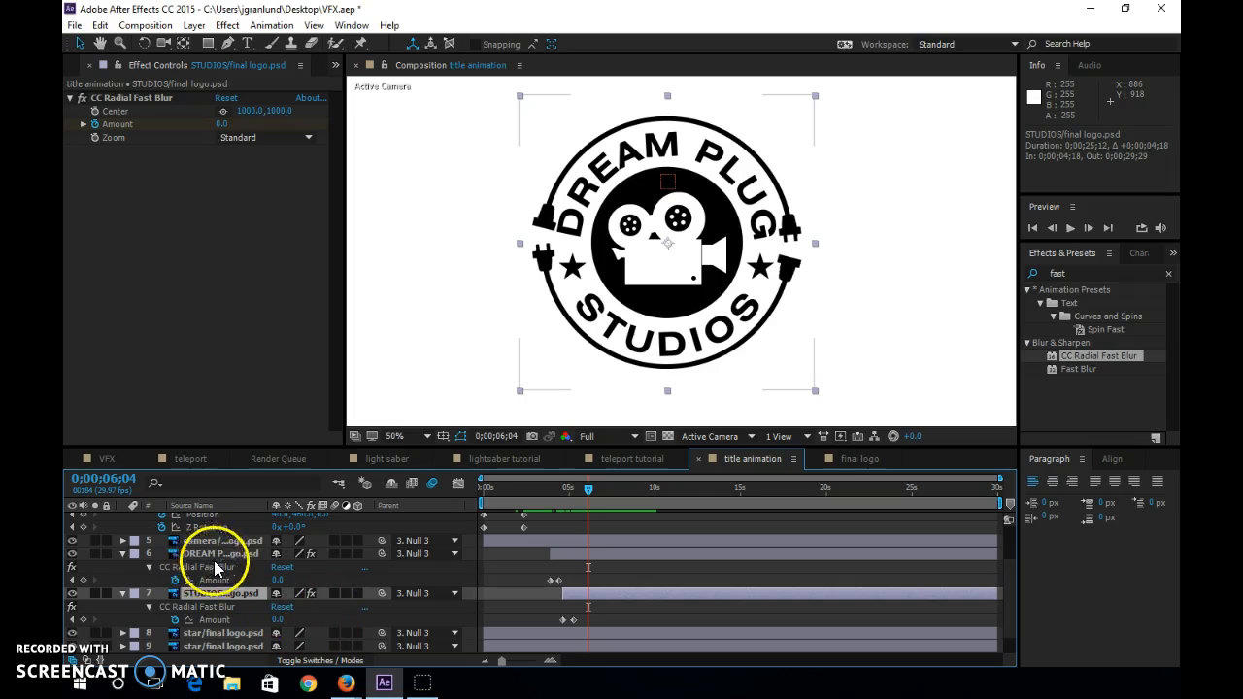
Make the circle layer 3D and add a Position keyframe to it at 0;00;06;04.
{"action": "scroll", "coordinate": [215, 575], "scroll_direction": "down", "scroll_amount": 2}
{"action": "left_click", "coordinate": [219, 632]}
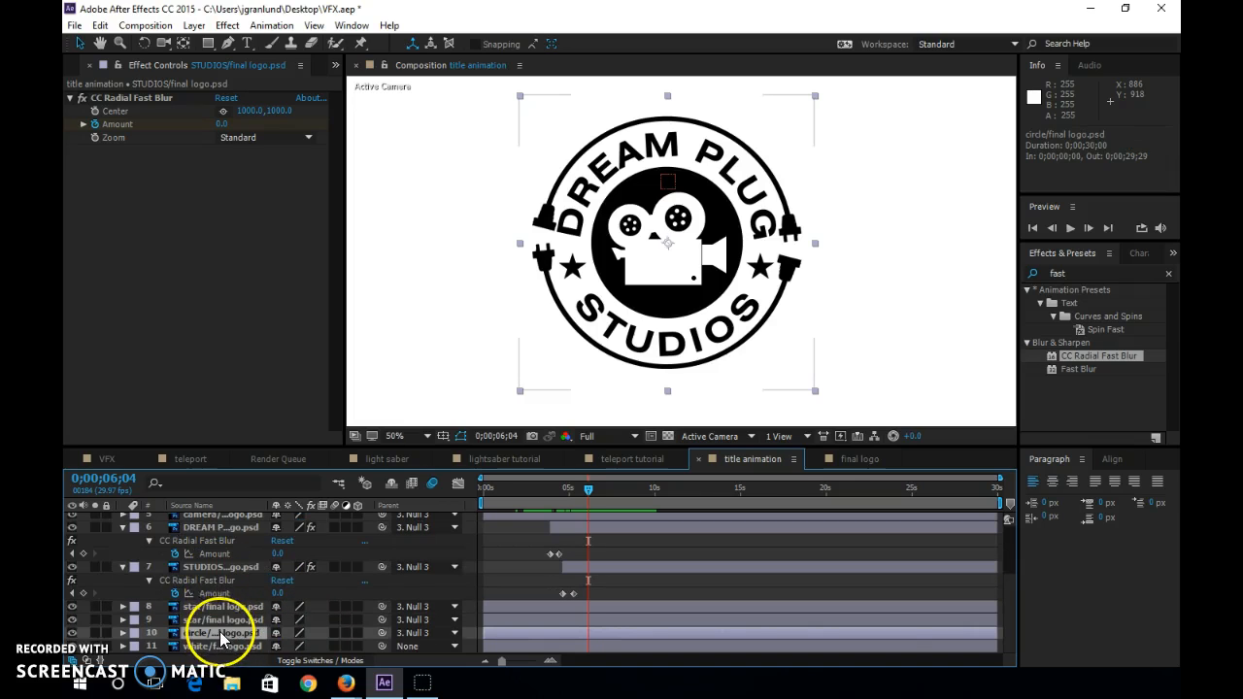
{"action": "left_click", "coordinate": [355, 633]}
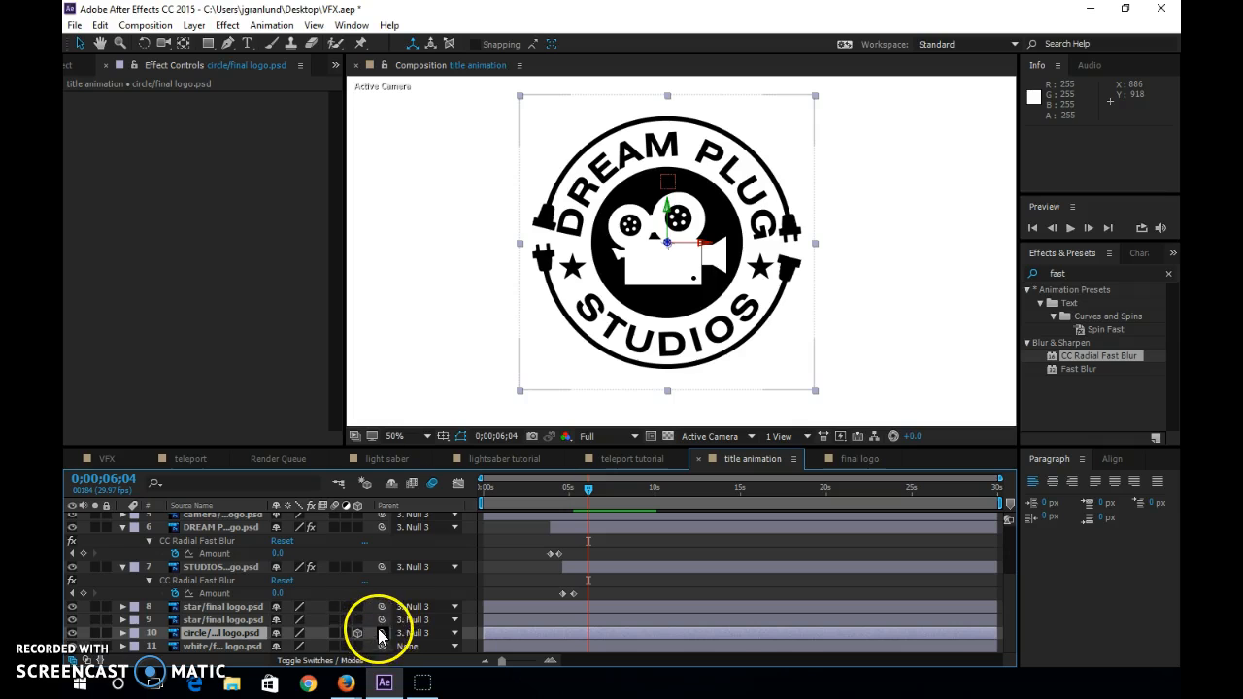
{"action": "key", "text": "p"}
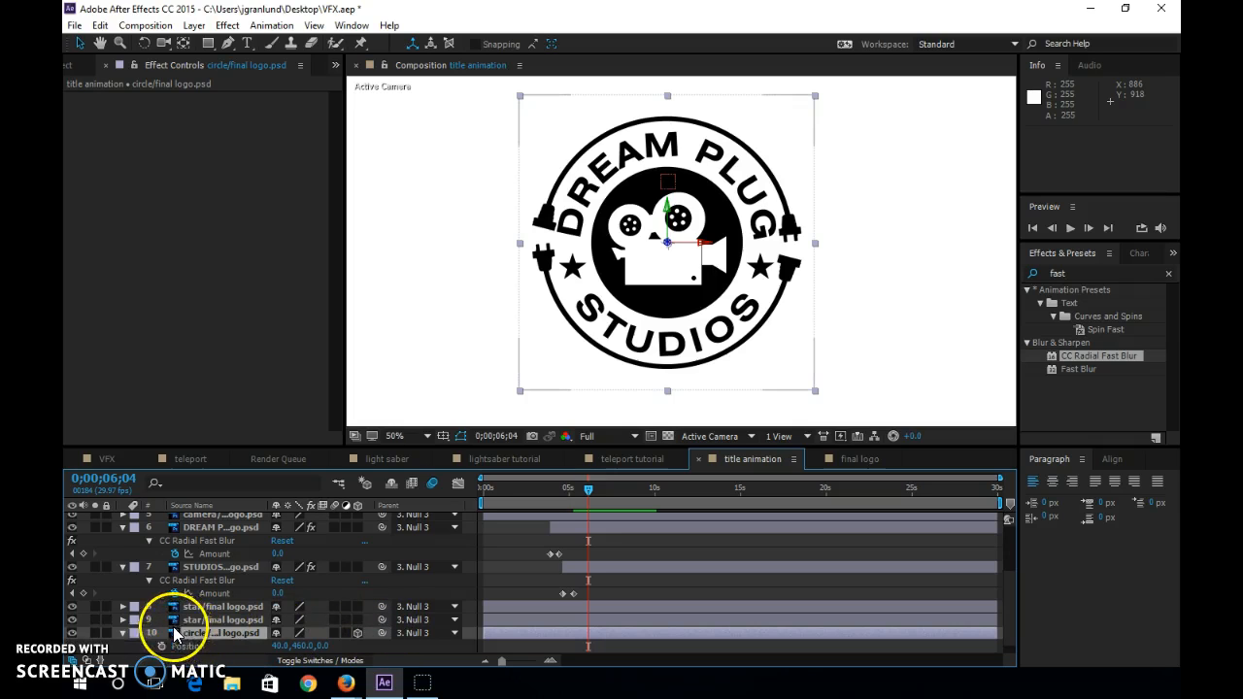
{"action": "left_click", "coordinate": [161, 645]}
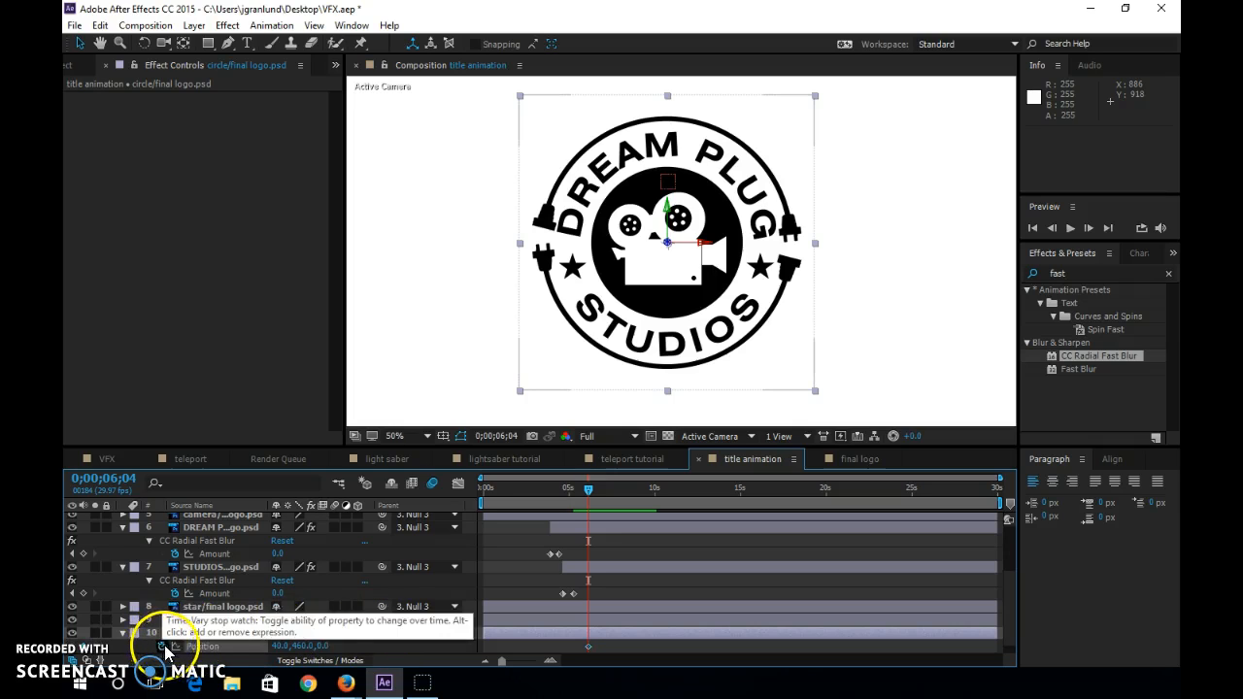
Add Orientation and X, Y and Z Rotation keyframes to the circle layer at 0;00;06;04.
{"action": "scroll", "coordinate": [191, 634], "scroll_direction": "down", "scroll_amount": 1}
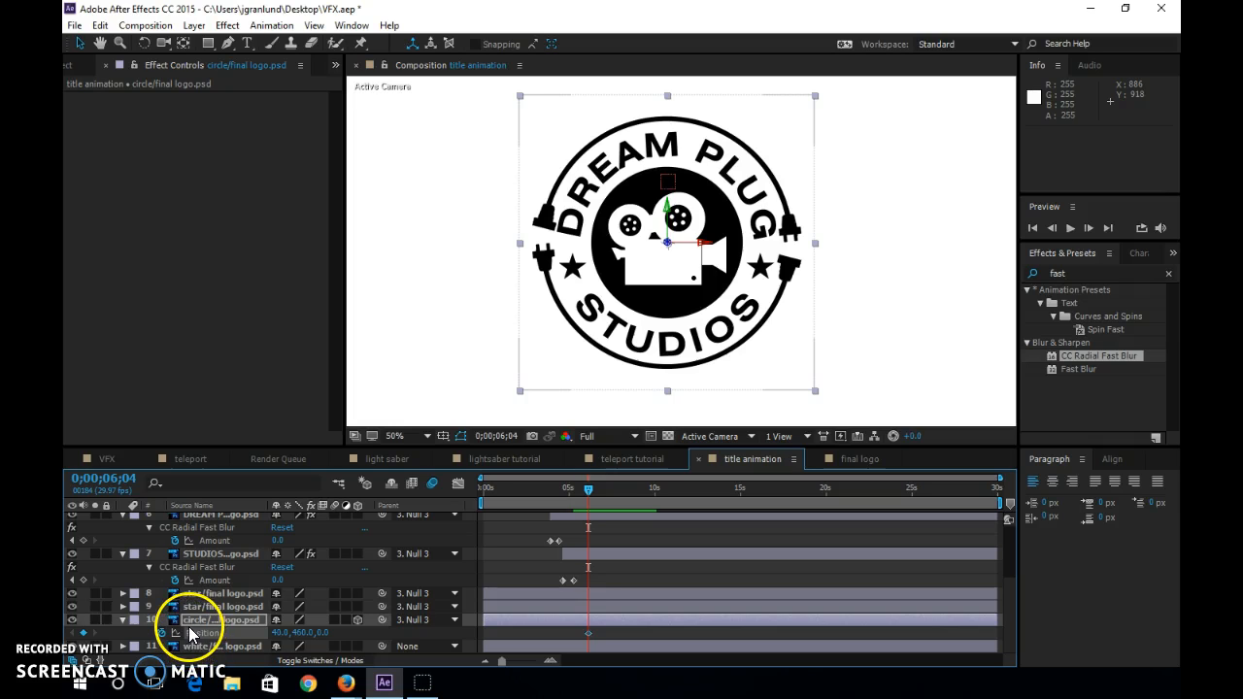
{"action": "key", "text": "r"}
{"action": "left_click", "coordinate": [162, 607]}
{"action": "left_click", "coordinate": [161, 620]}
{"action": "left_click", "coordinate": [161, 632]}
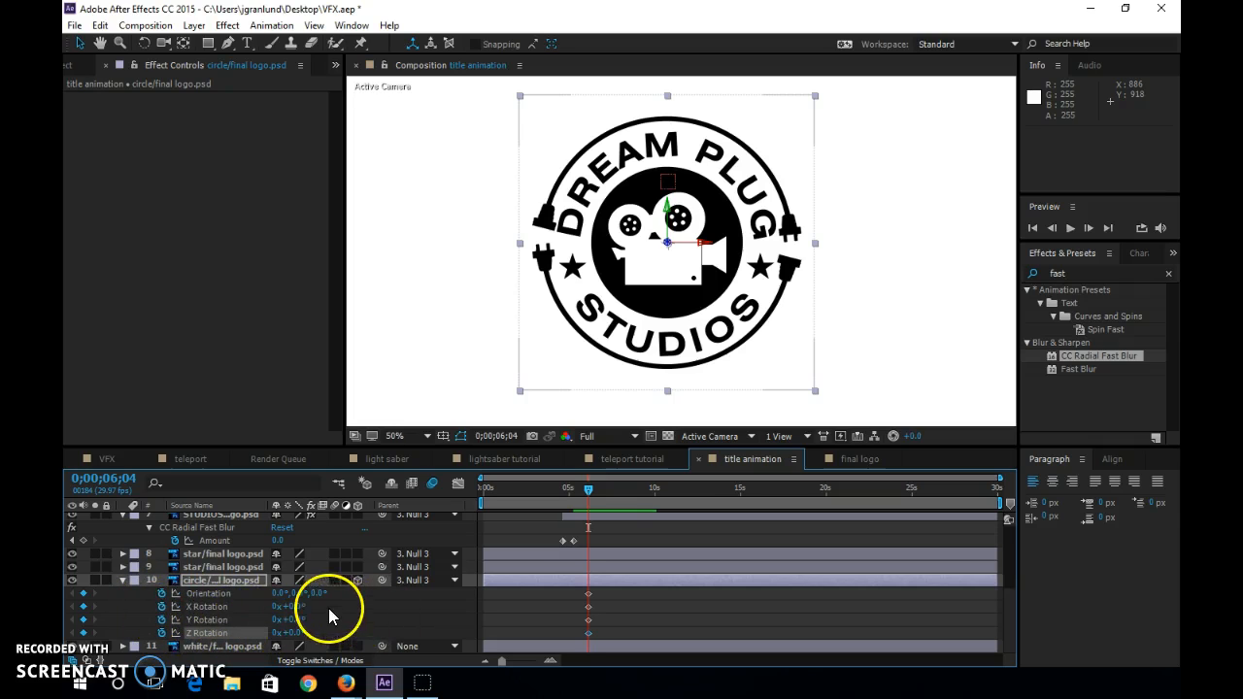
Show the circle layer's Position along with its rotation properties and move all their keyframes to 0;00;07;04.
{"action": "left_click", "coordinate": [238, 581]}
{"action": "key", "text": "shift+p"}
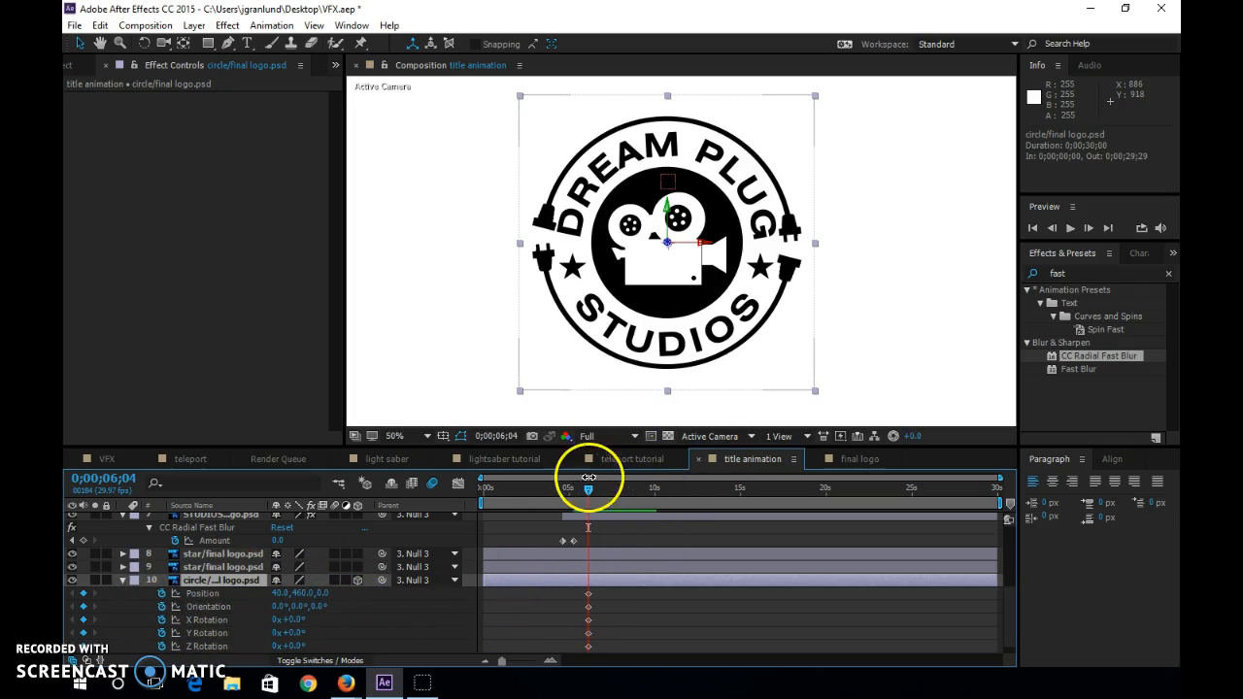
{"action": "mouse_move", "coordinate": [577, 587]}
{"action": "left_mouse_down"}
{"action": "mouse_move", "coordinate": [596, 652]}
{"action": "mouse_move", "coordinate": [585, 645]}
{"action": "mouse_move", "coordinate": [607, 645]}
{"action": "left_mouse_up"}
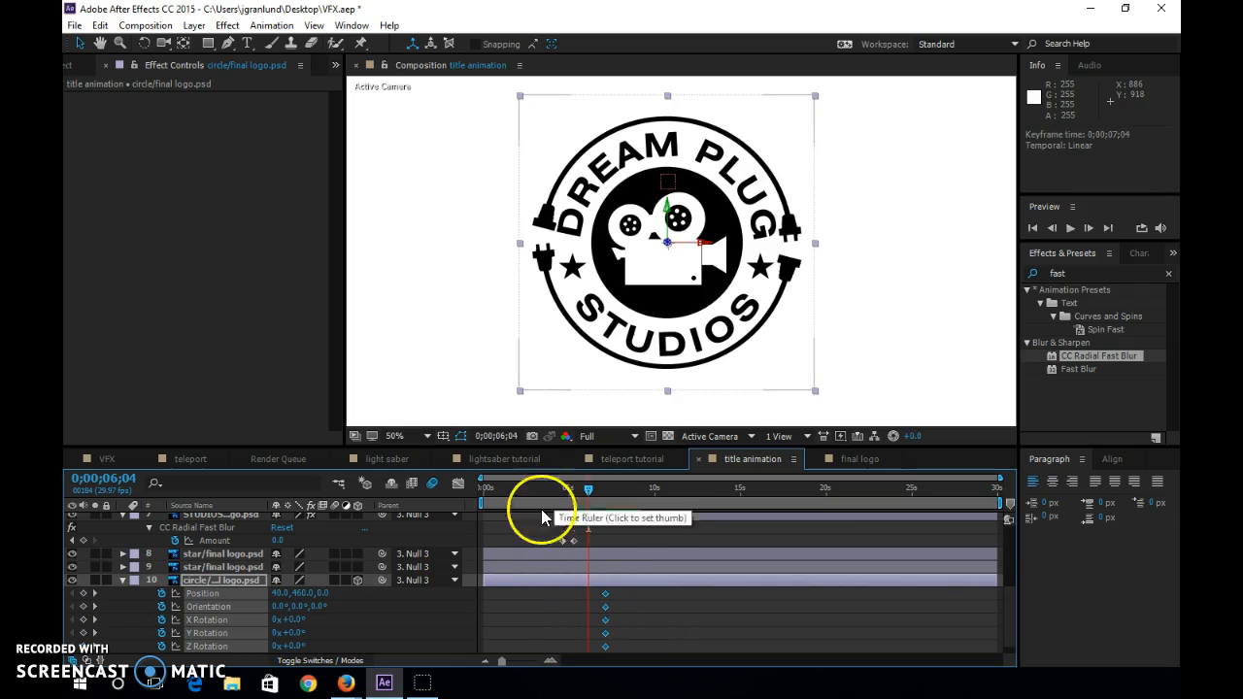
At 0;00;06;04, push the circle far back and toward the upper right, to a Position of about 5362.7, -2411.2, 24124.3.
{"action": "left_click_drag", "start_coordinate": [668, 250], "coordinate": [1045, 297]}
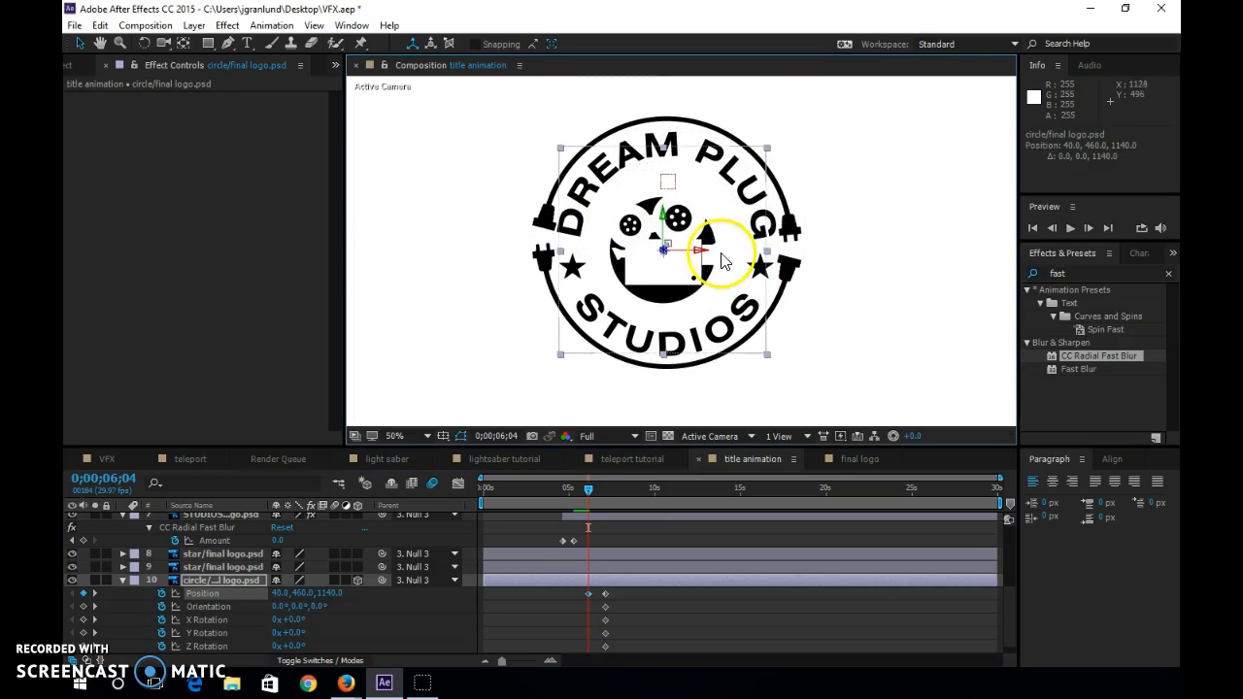
{"action": "left_click_drag", "start_coordinate": [664, 251], "coordinate": [311, 369]}
{"action": "left_click_drag", "start_coordinate": [612, 307], "coordinate": [263, 263]}
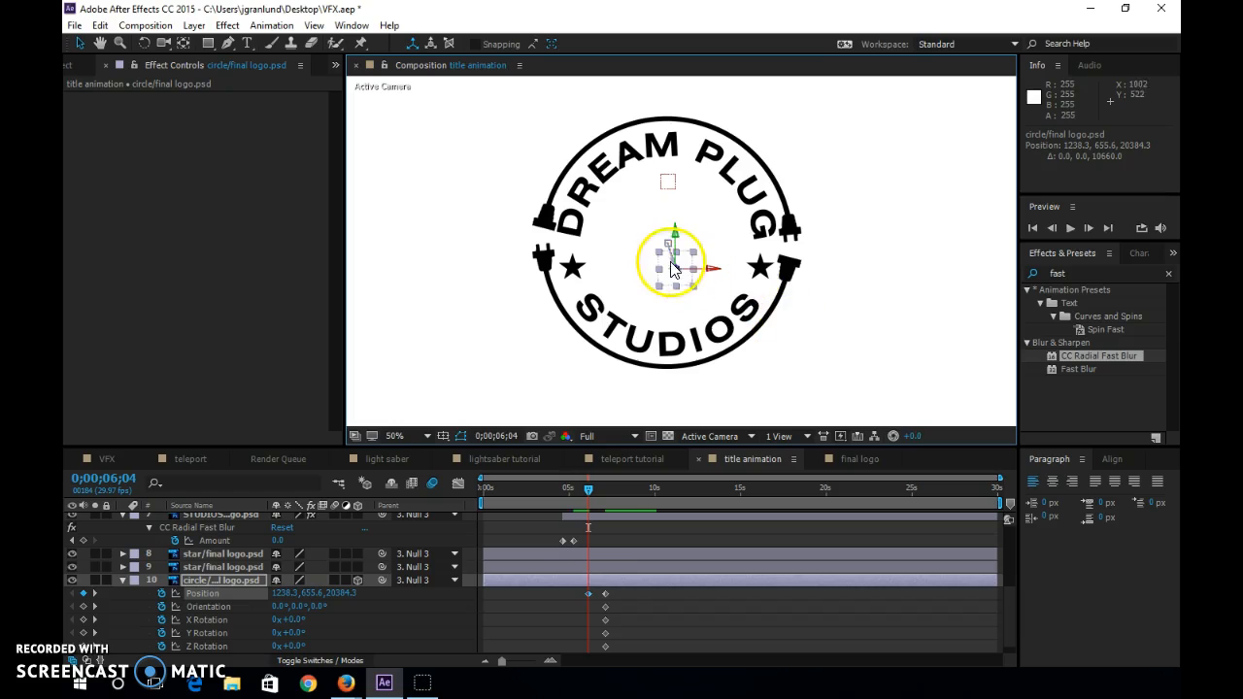
{"action": "left_click_drag", "start_coordinate": [674, 278], "coordinate": [544, 263]}
{"action": "left_click_drag", "start_coordinate": [673, 276], "coordinate": [728, 236]}
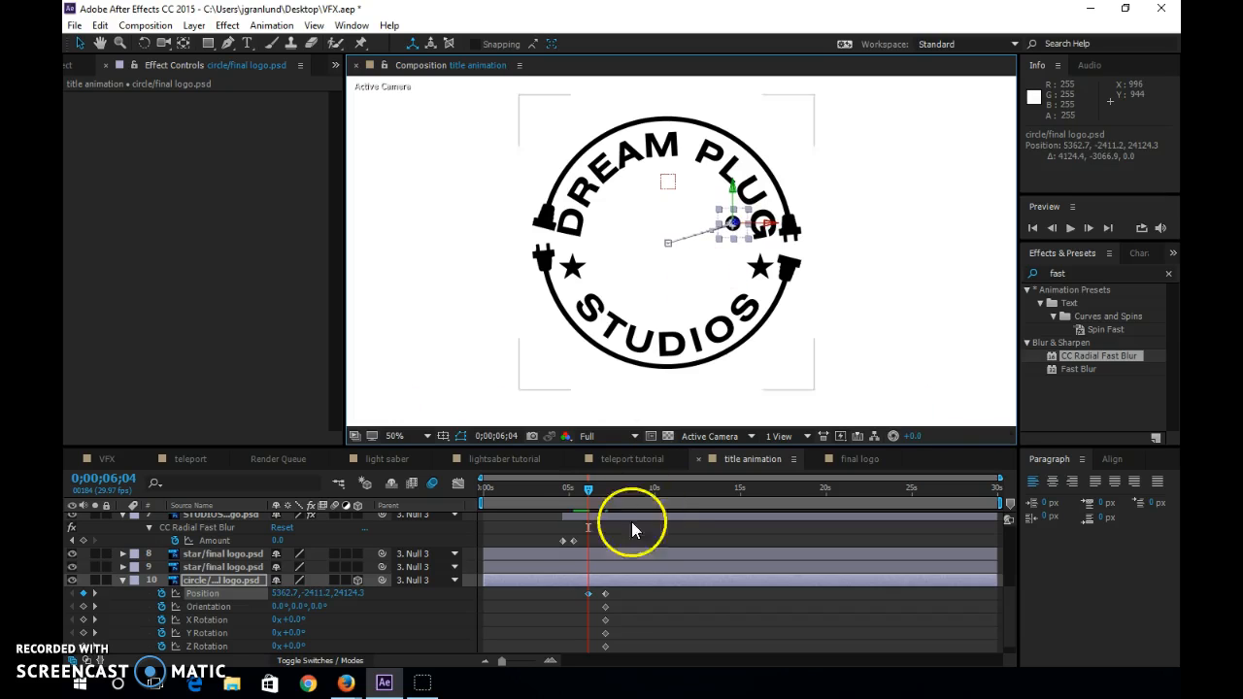
At 0;00;06;04, set the circle's X Rotation to 2 turns, Y and Z Rotation to 1 turn each, and Orientation to about 54°, 32°, 0°.
{"action": "left_click", "coordinate": [275, 623]}
{"action": "type", "text": "1"}
{"action": "key", "text": "Return"}
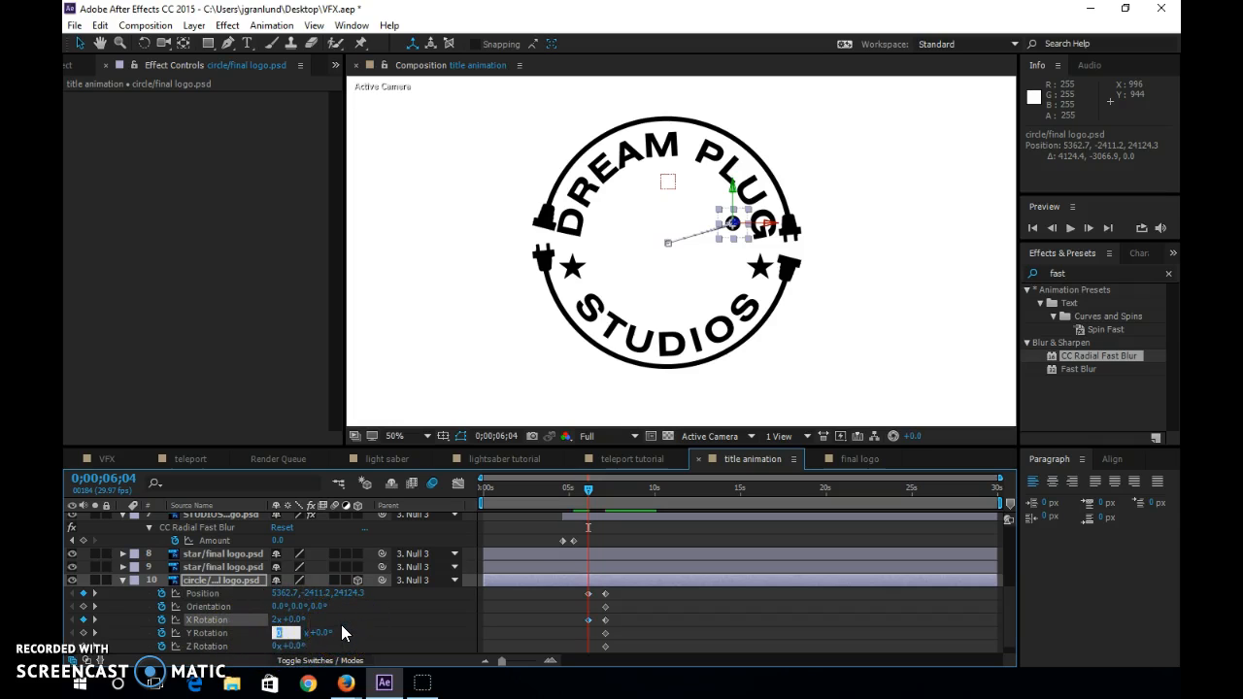
{"action": "type", "text": "1"}
{"action": "key", "text": "Return"}
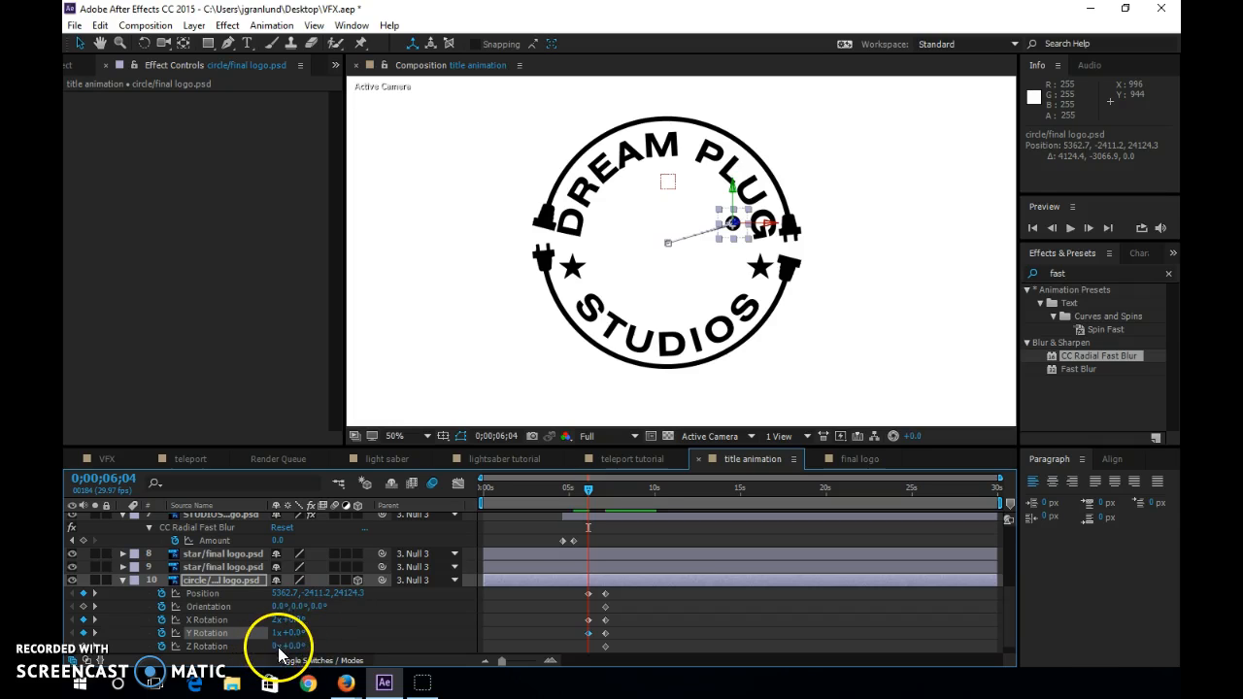
{"action": "left_click", "coordinate": [279, 644]}
{"action": "type", "text": "1"}
{"action": "key", "text": "Return"}
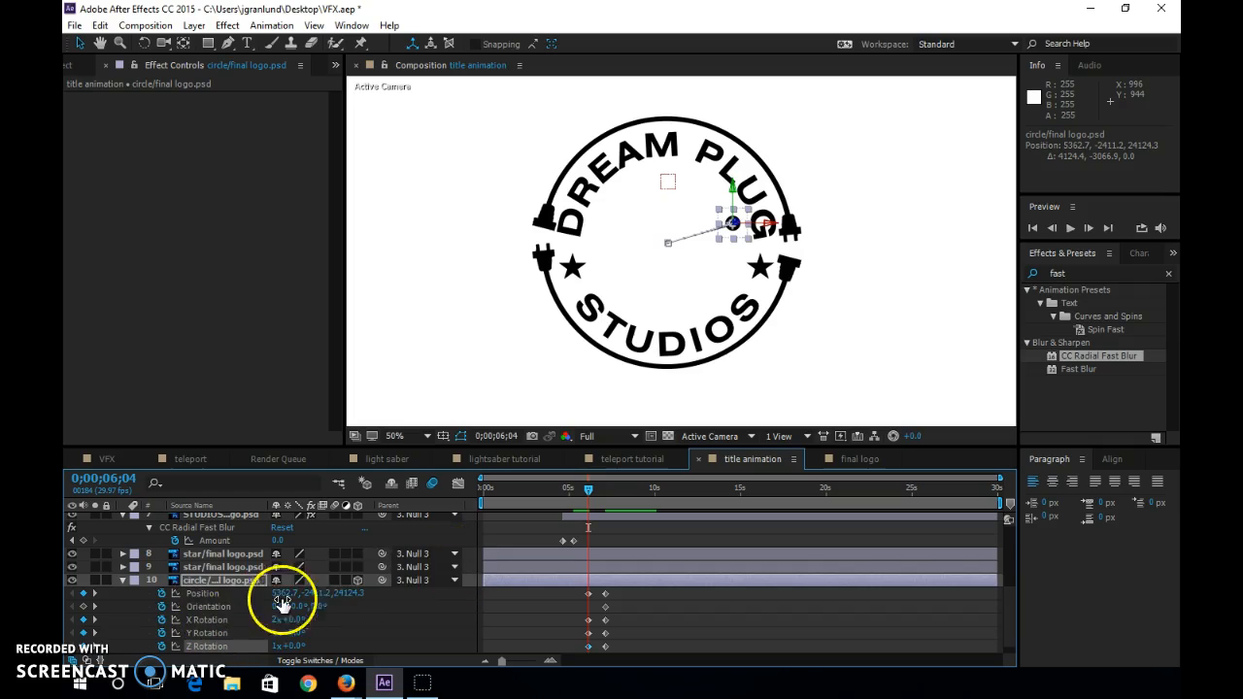
{"action": "mouse_move", "coordinate": [297, 607]}
{"action": "left_mouse_down"}
{"action": "mouse_move", "coordinate": [327, 592]}
{"action": "mouse_move", "coordinate": [313, 605]}
{"action": "mouse_move", "coordinate": [291, 602]}
{"action": "mouse_move", "coordinate": [314, 592]}
{"action": "mouse_move", "coordinate": [320, 600]}
{"action": "mouse_move", "coordinate": [299, 598]}
{"action": "left_mouse_up"}
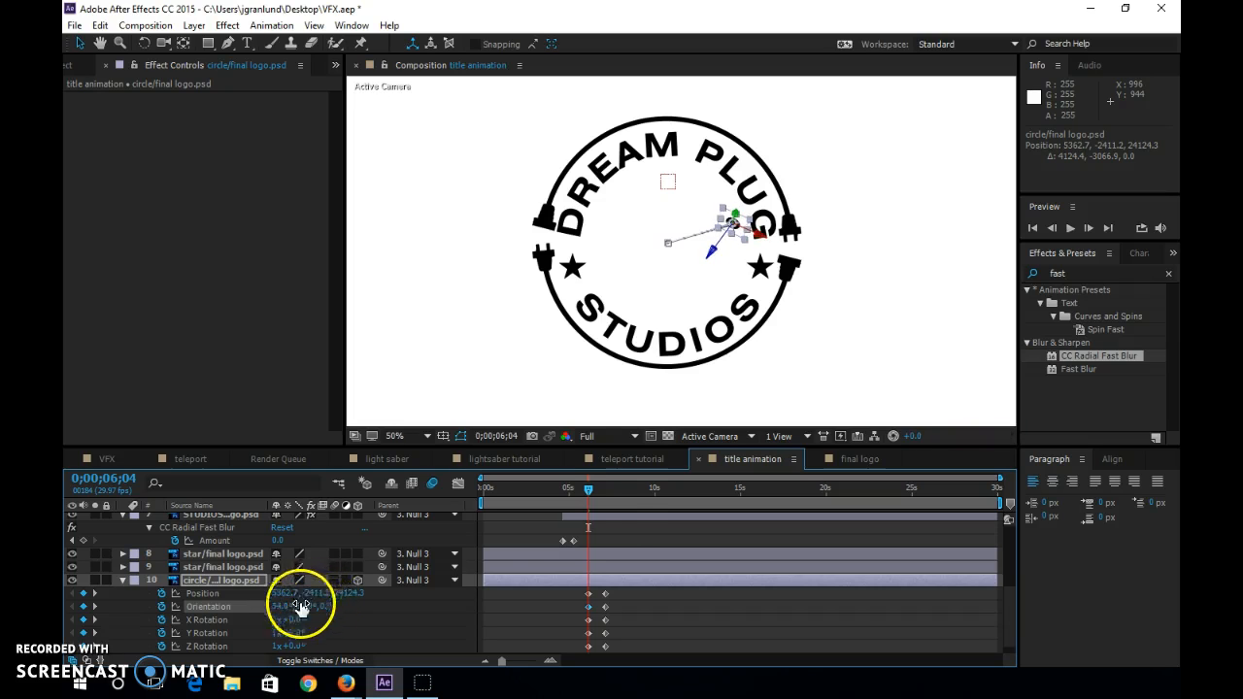
Preview the circle's fly-in and trim the start of the circle layer to 0;00;06;04.
{"action": "key", "text": "space"}
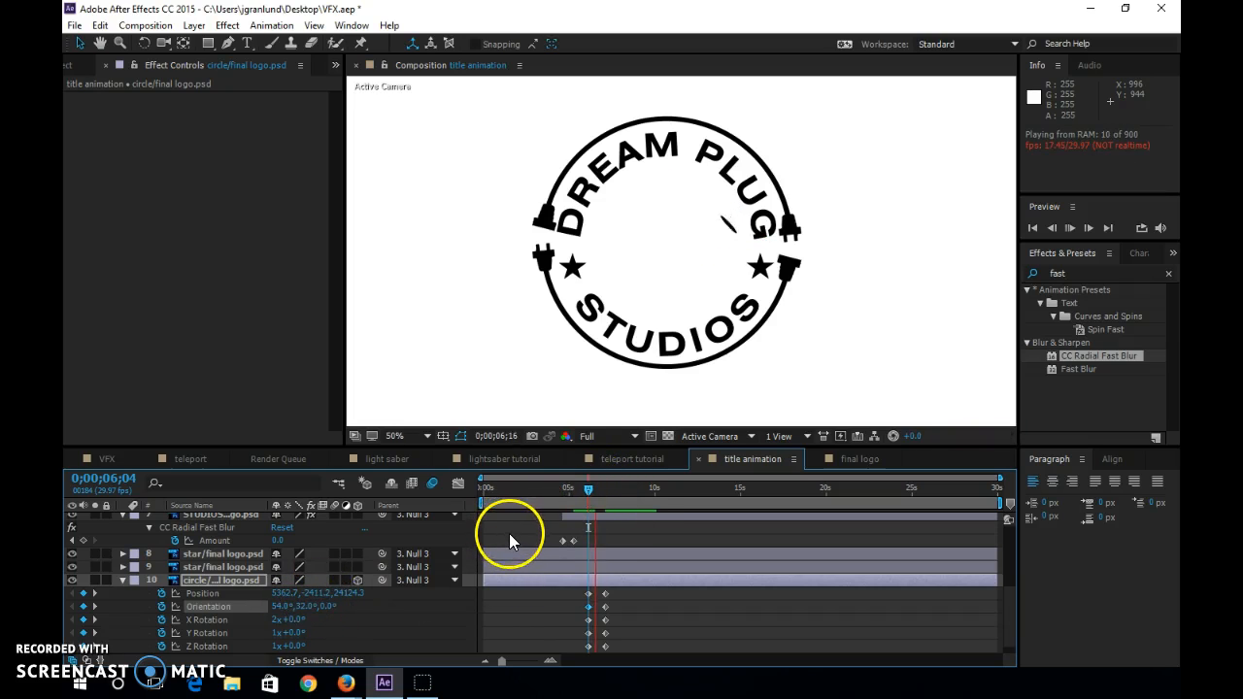
{"action": "left_click_drag", "start_coordinate": [668, 479], "coordinate": [608, 487]}
{"action": "key", "text": "space"}
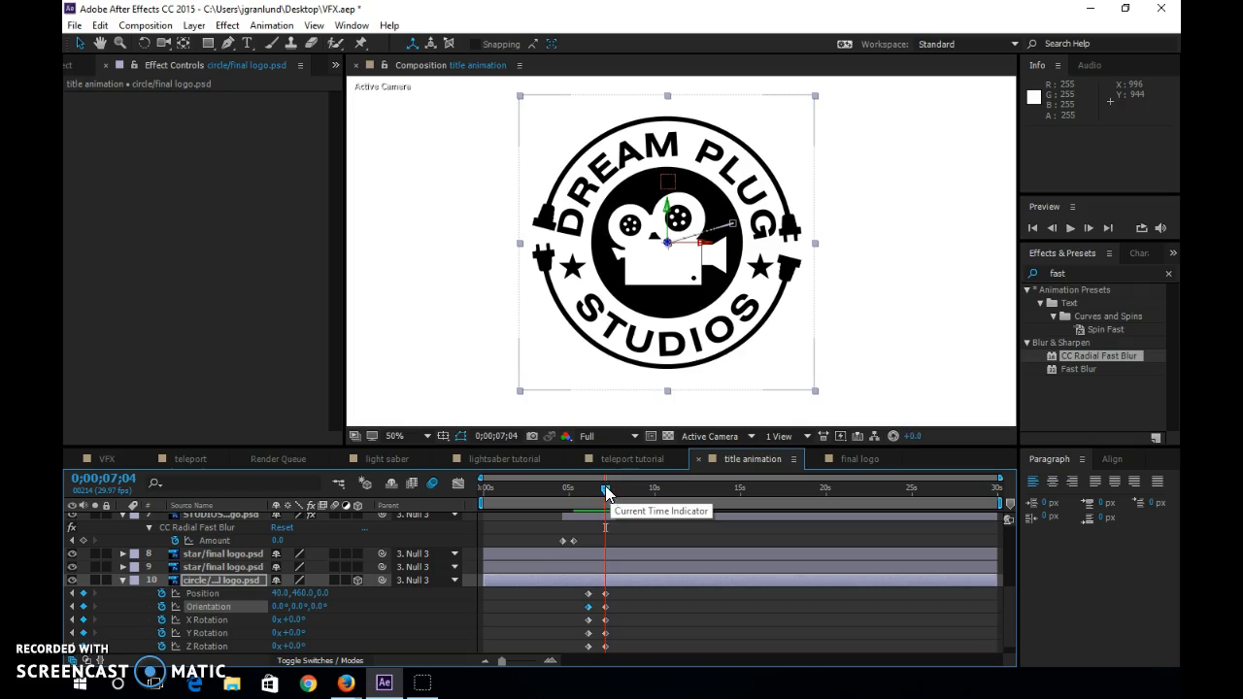
{"action": "left_click_drag", "start_coordinate": [607, 488], "coordinate": [588, 488]}
{"action": "left_click_drag", "start_coordinate": [486, 581], "coordinate": [587, 579]}
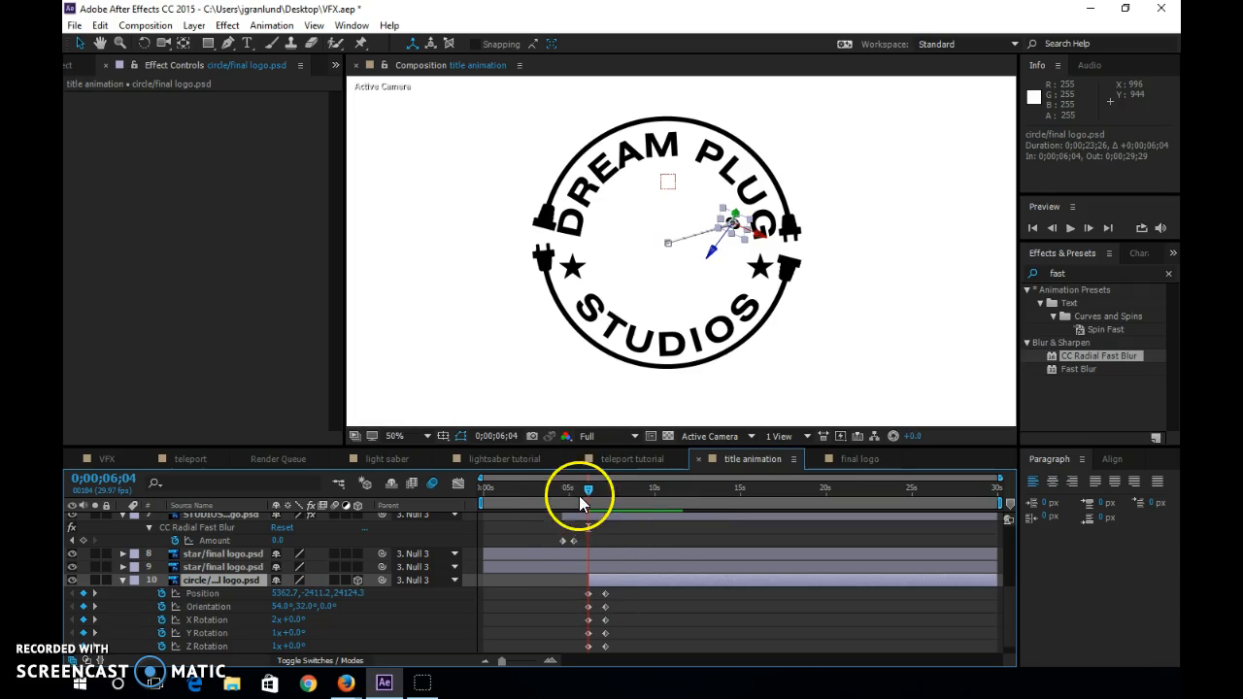
Preview the whole logo animation from the start of the timeline.
{"action": "left_click_drag", "start_coordinate": [587, 487], "coordinate": [450, 492]}
{"action": "key", "text": "space"}
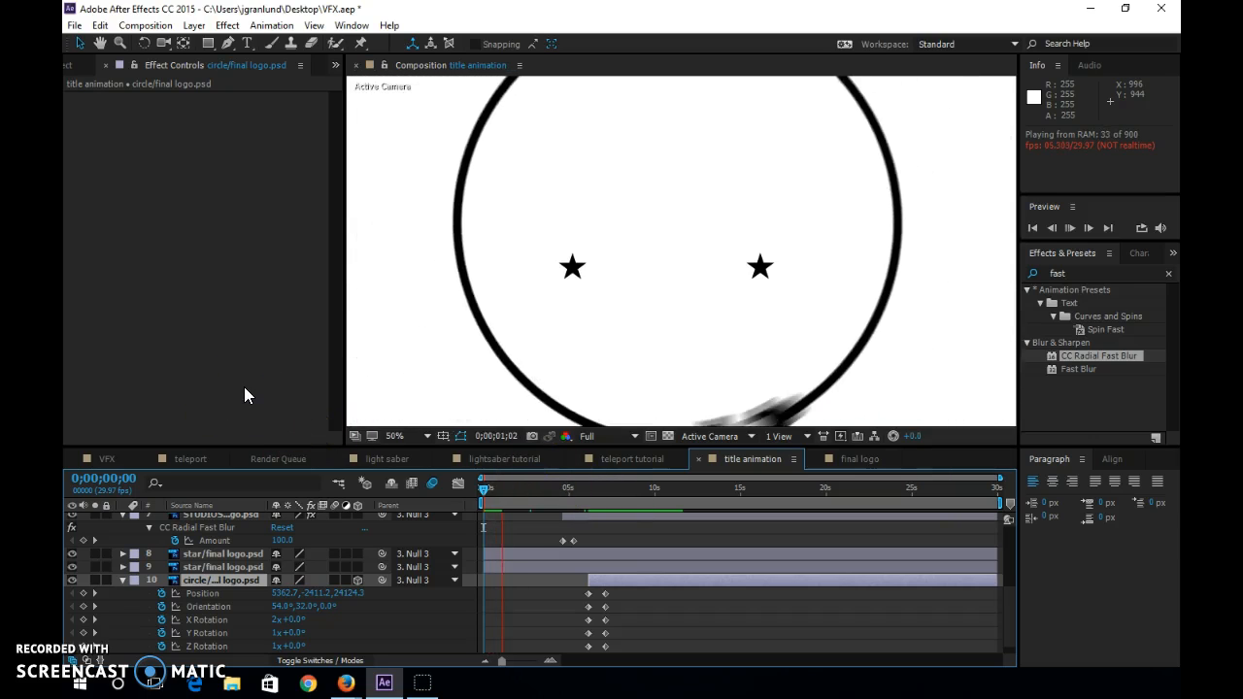
{"action": "left_click", "coordinate": [92, 636]}
{"action": "left_click_drag", "start_coordinate": [485, 489], "coordinate": [511, 489]}
{"action": "left_click", "coordinate": [482, 490]}
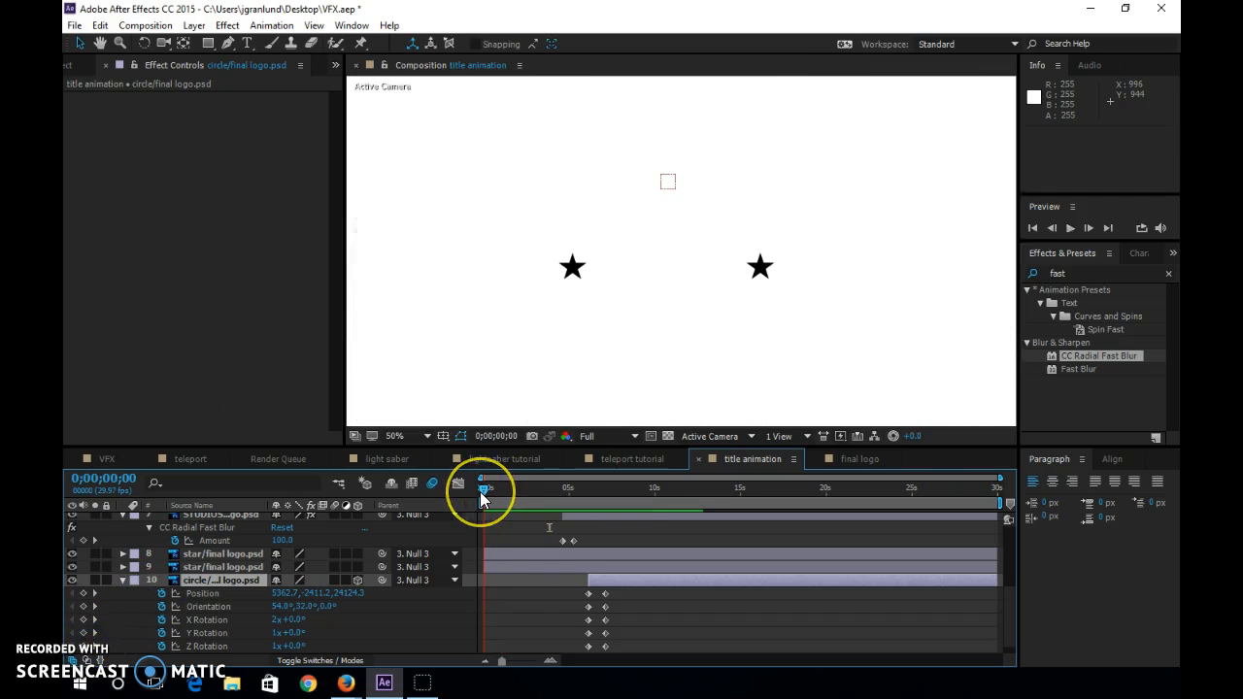
{"action": "key", "text": "space"}
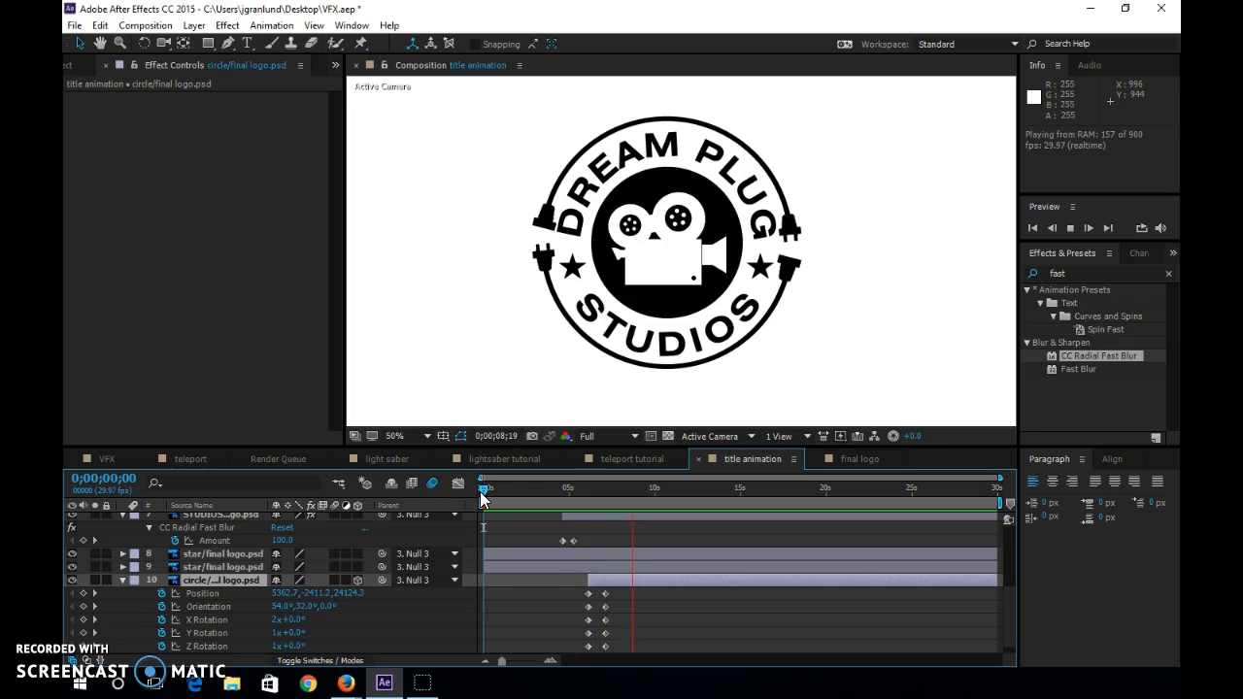
{"action": "key", "text": "space"}
Centre the anchor points of the two star layers on their stars: layer 8 on the left star, layer 9 on the right star.
{"action": "left_click_drag", "start_coordinate": [606, 491], "coordinate": [619, 484]}
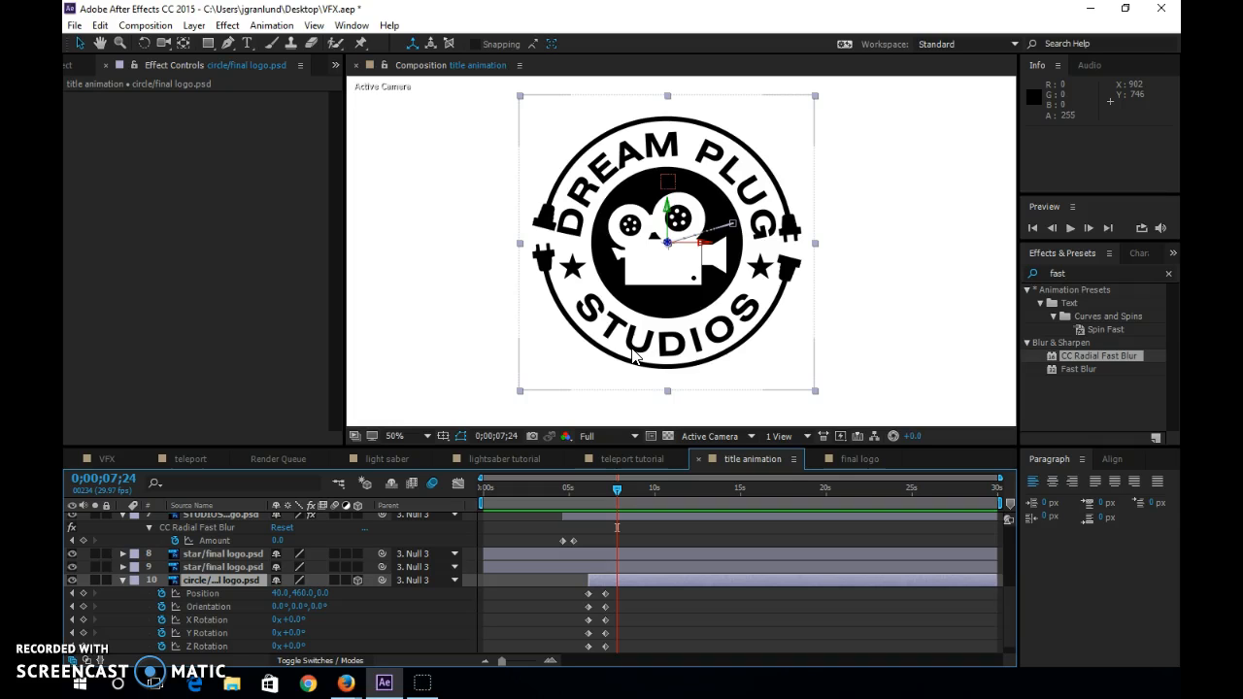
{"action": "left_click", "coordinate": [191, 554]}
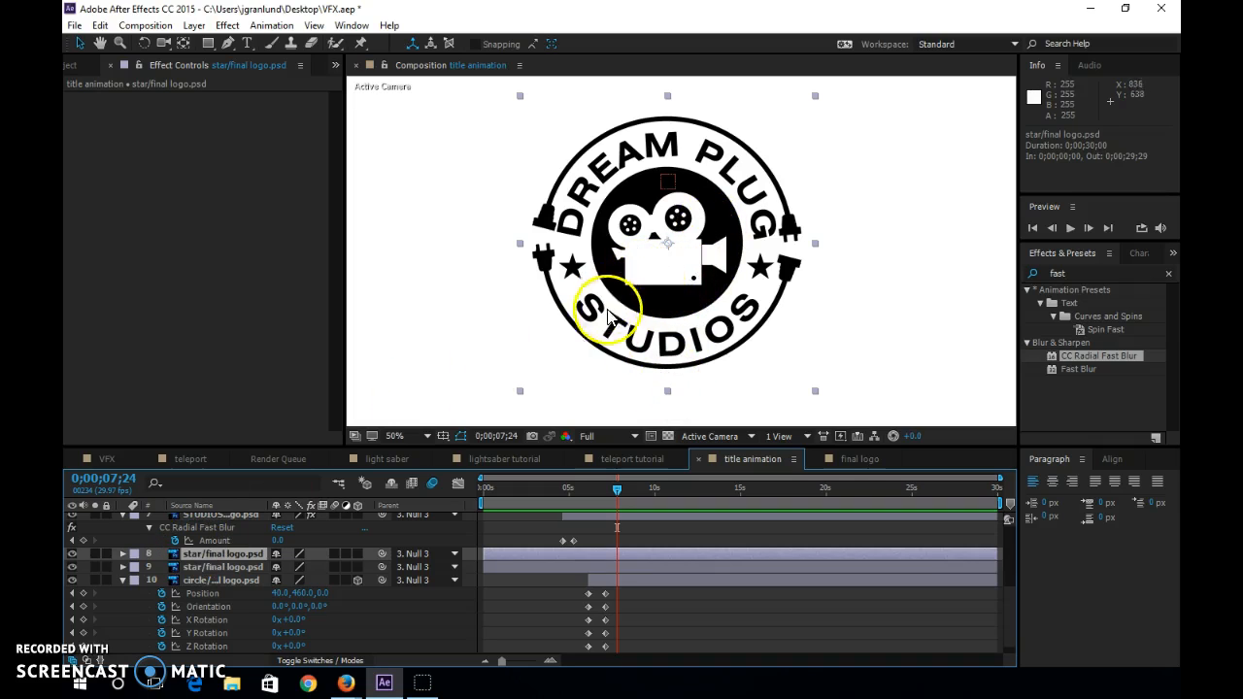
{"action": "left_click", "coordinate": [182, 45]}
{"action": "left_click", "coordinate": [213, 556]}
{"action": "left_click", "coordinate": [178, 43]}
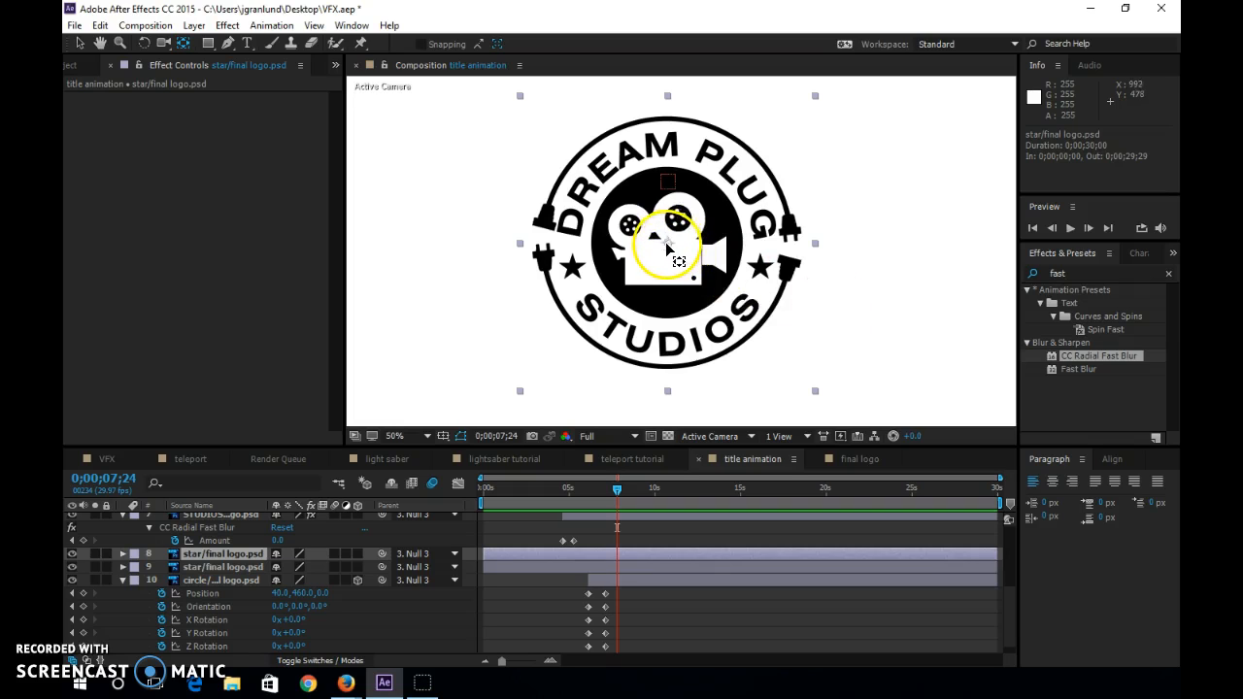
{"action": "left_click_drag", "start_coordinate": [669, 244], "coordinate": [766, 270]}
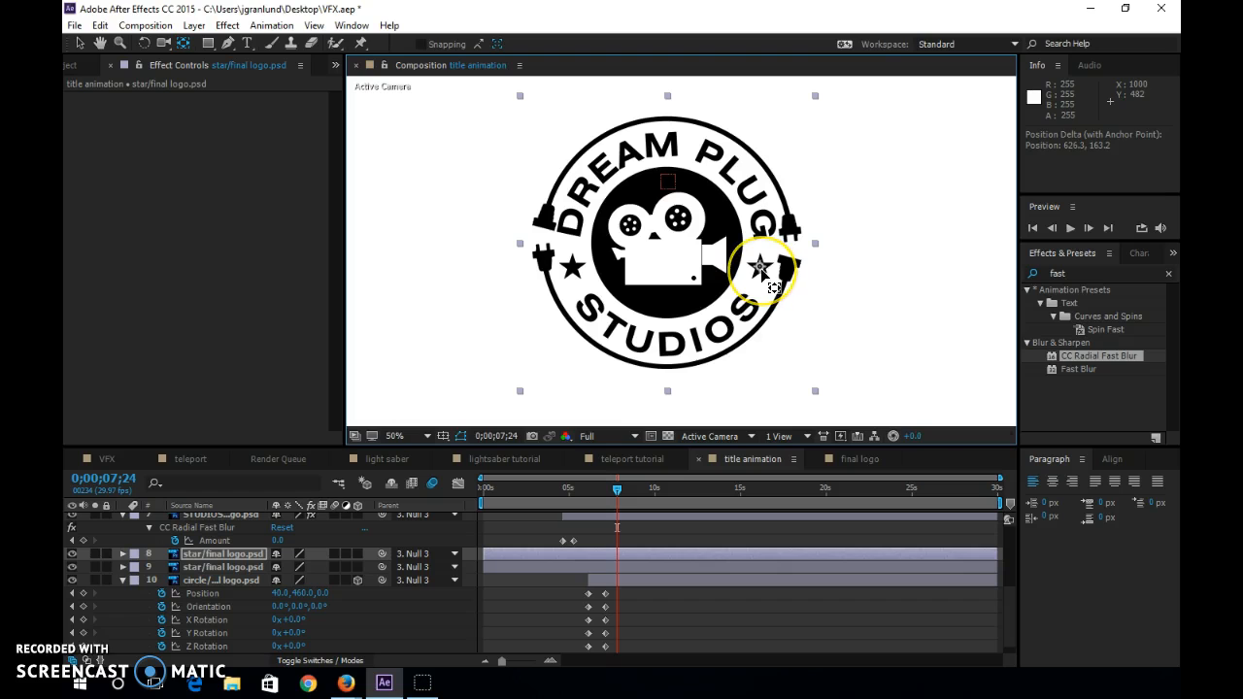
{"action": "left_click", "coordinate": [72, 554]}
{"action": "left_click", "coordinate": [72, 553]}
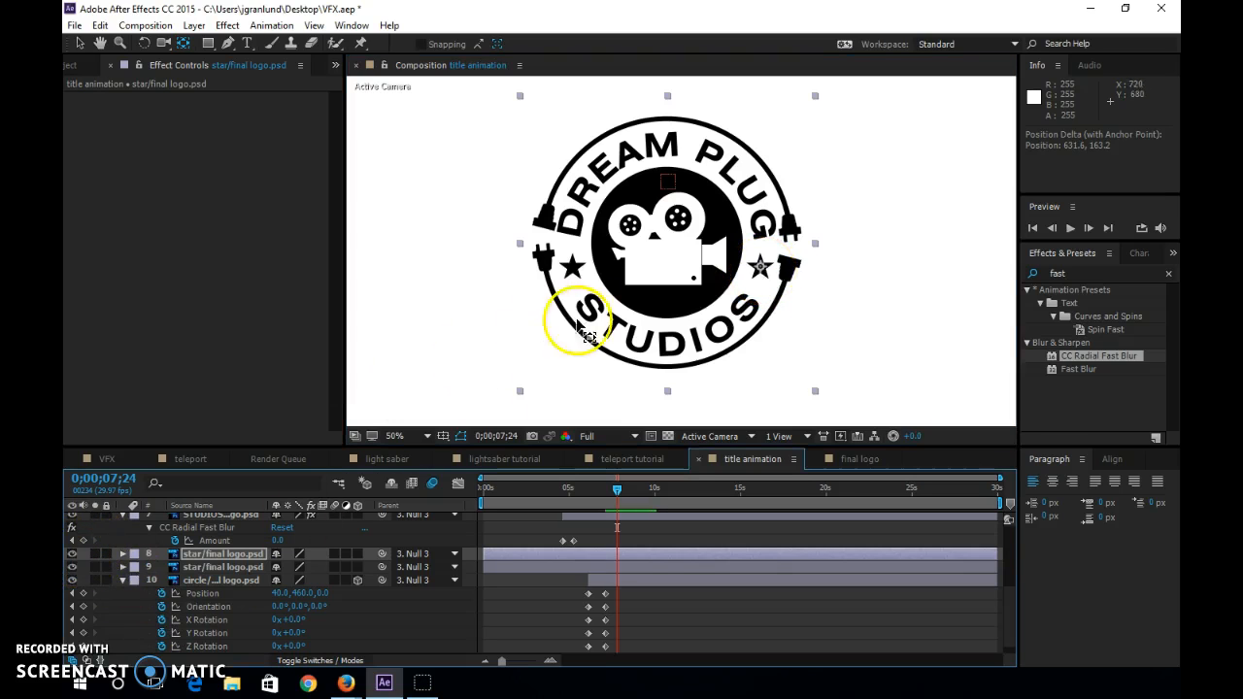
{"action": "left_click_drag", "start_coordinate": [760, 267], "coordinate": [572, 269]}
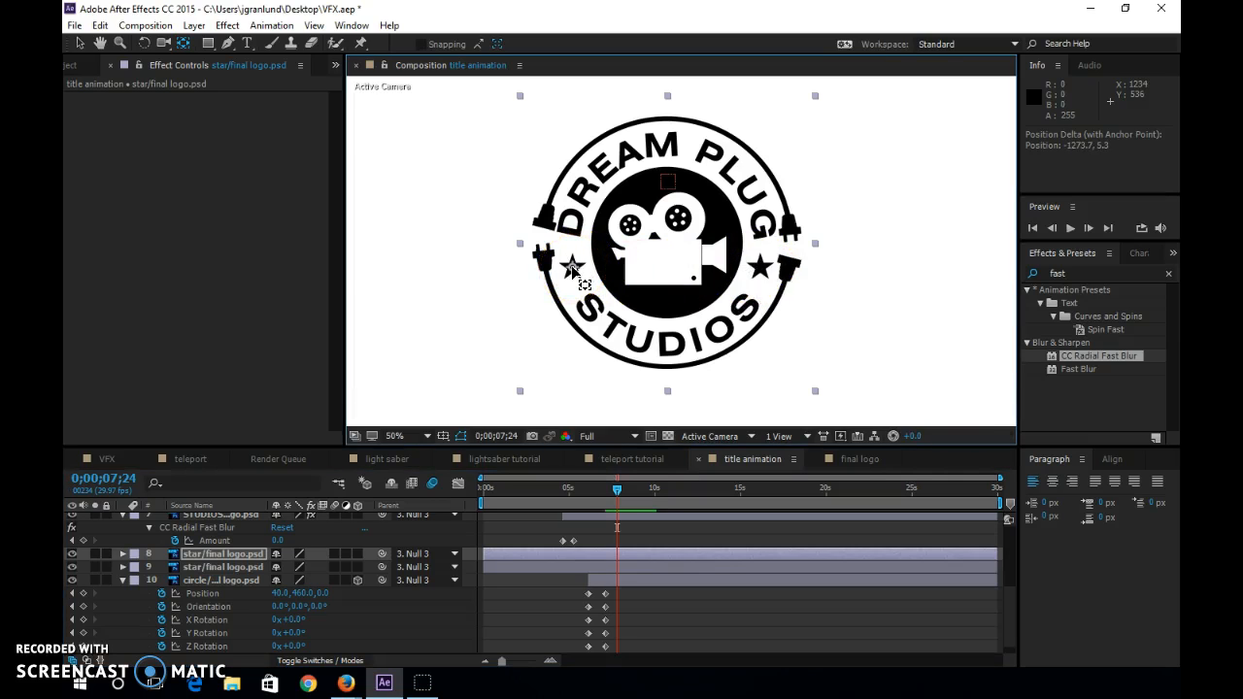
{"action": "left_click", "coordinate": [570, 264]}
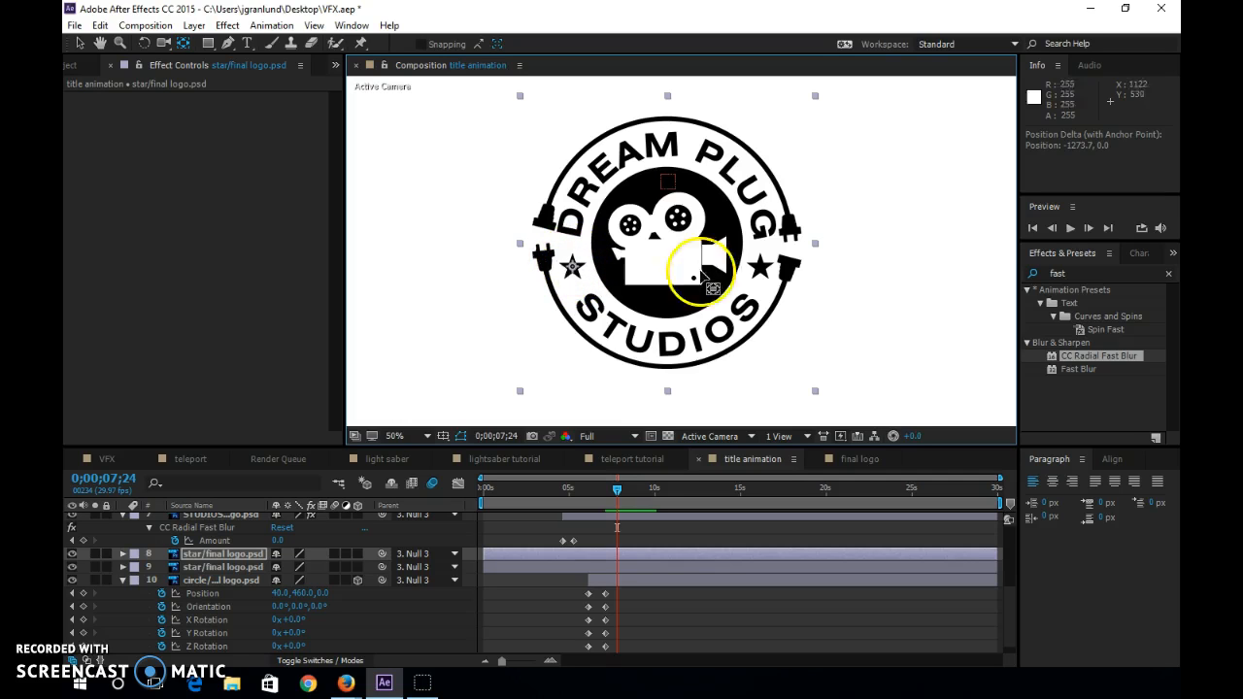
{"action": "left_click", "coordinate": [225, 568]}
{"action": "left_click_drag", "start_coordinate": [668, 242], "coordinate": [780, 279]}
Keyframe Position and Rotation on both star layers at 0;00;07;24 and show both properties together.
{"action": "left_click", "coordinate": [221, 555]}
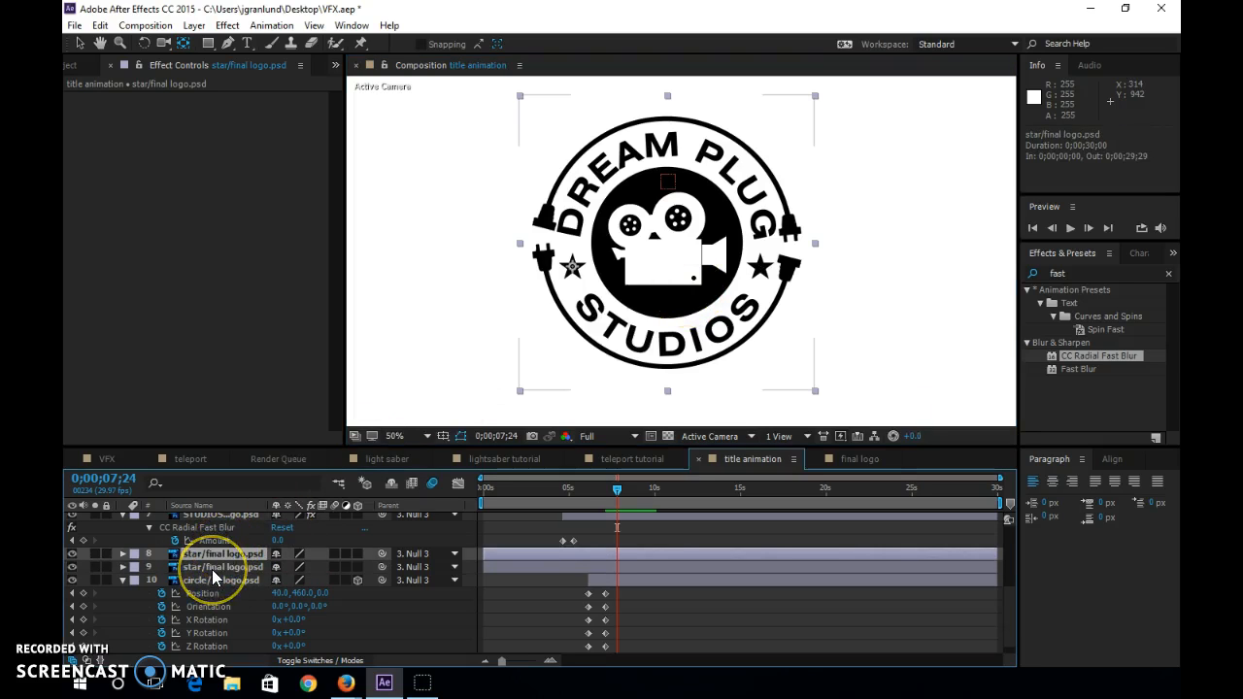
{"action": "left_click", "coordinate": [212, 570], "text": "ctrl"}
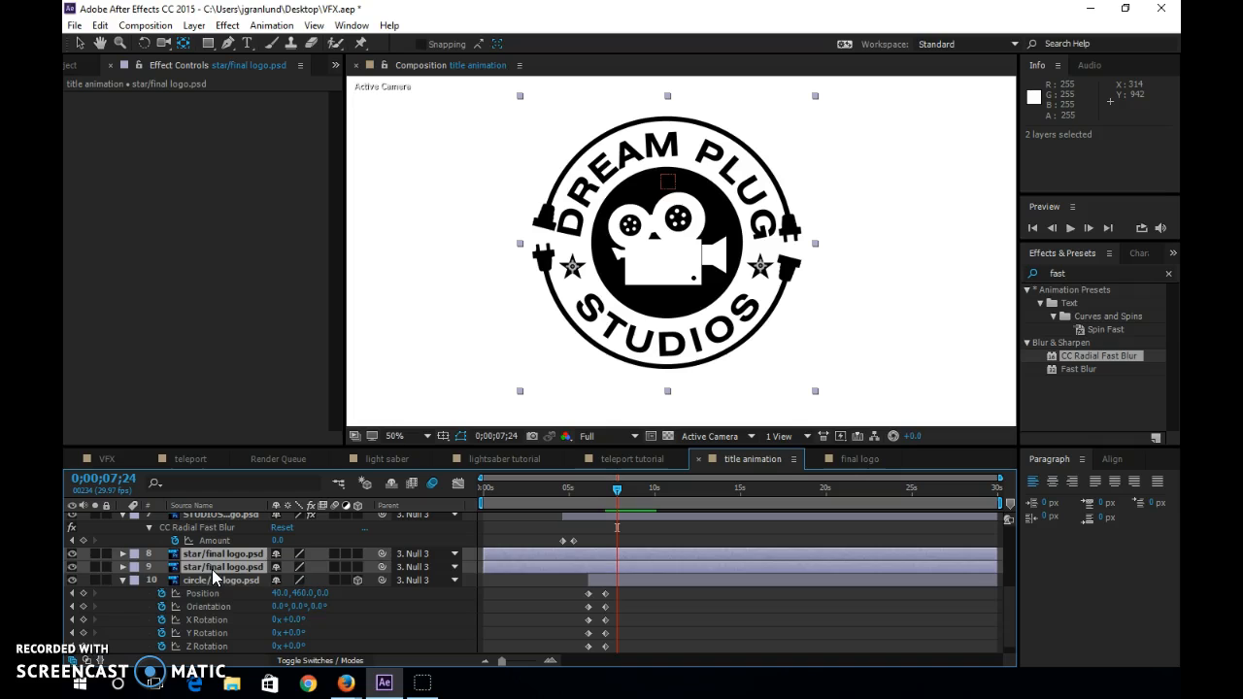
{"action": "key", "text": "p"}
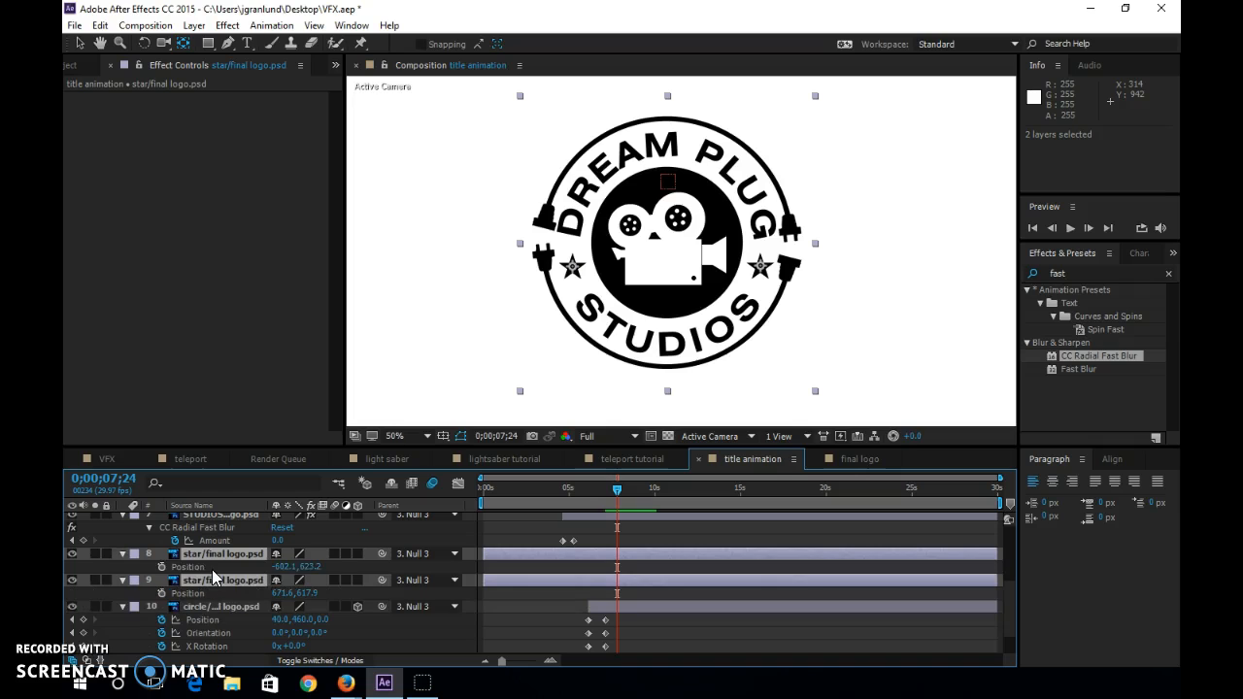
{"action": "left_click", "coordinate": [161, 566]}
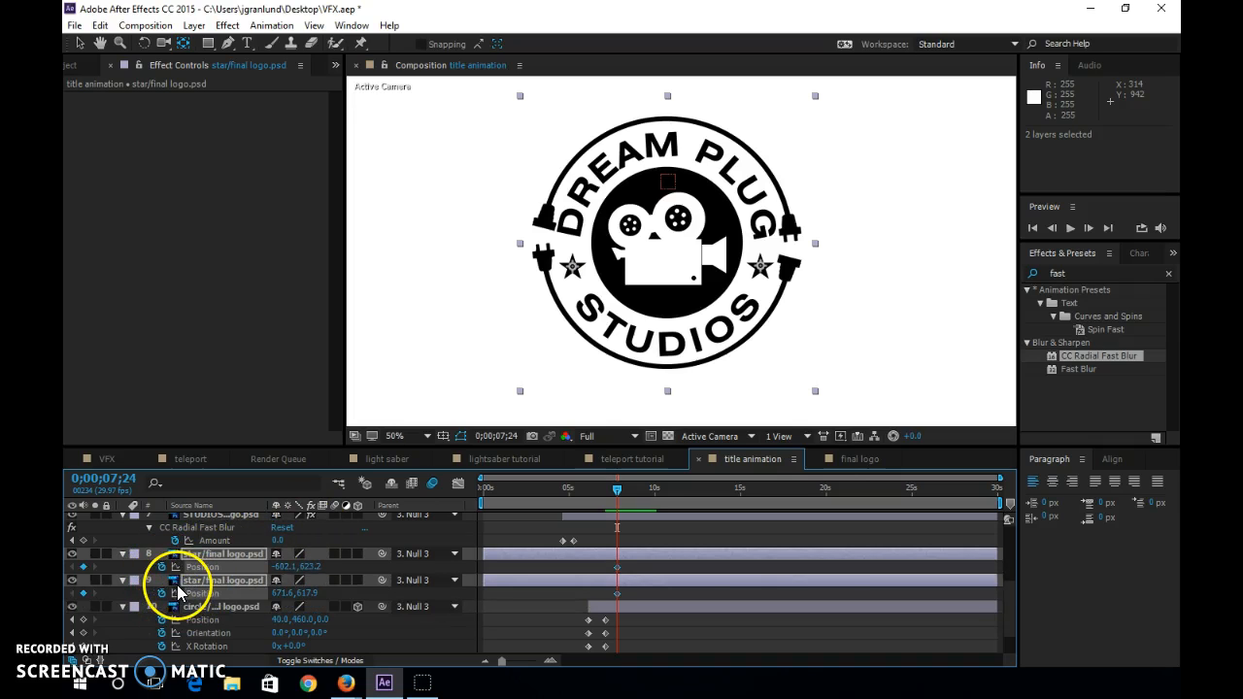
{"action": "key", "text": "r"}
{"action": "left_click", "coordinate": [161, 566]}
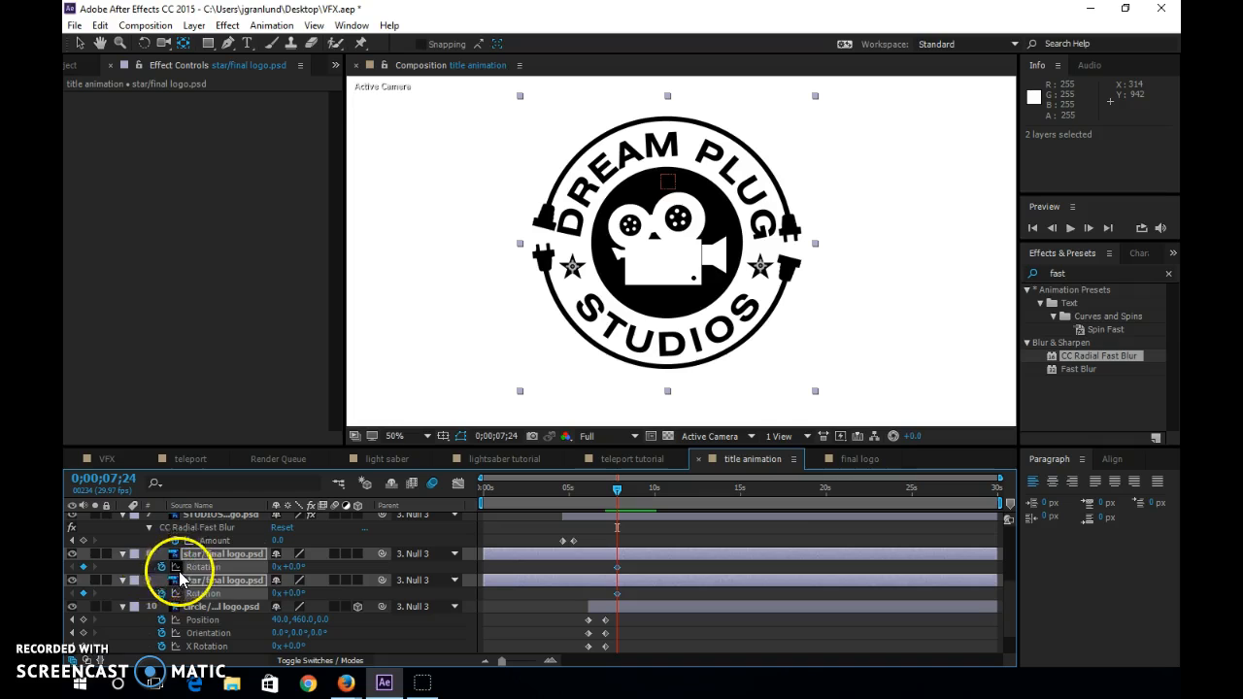
{"action": "key", "text": "shift+p"}
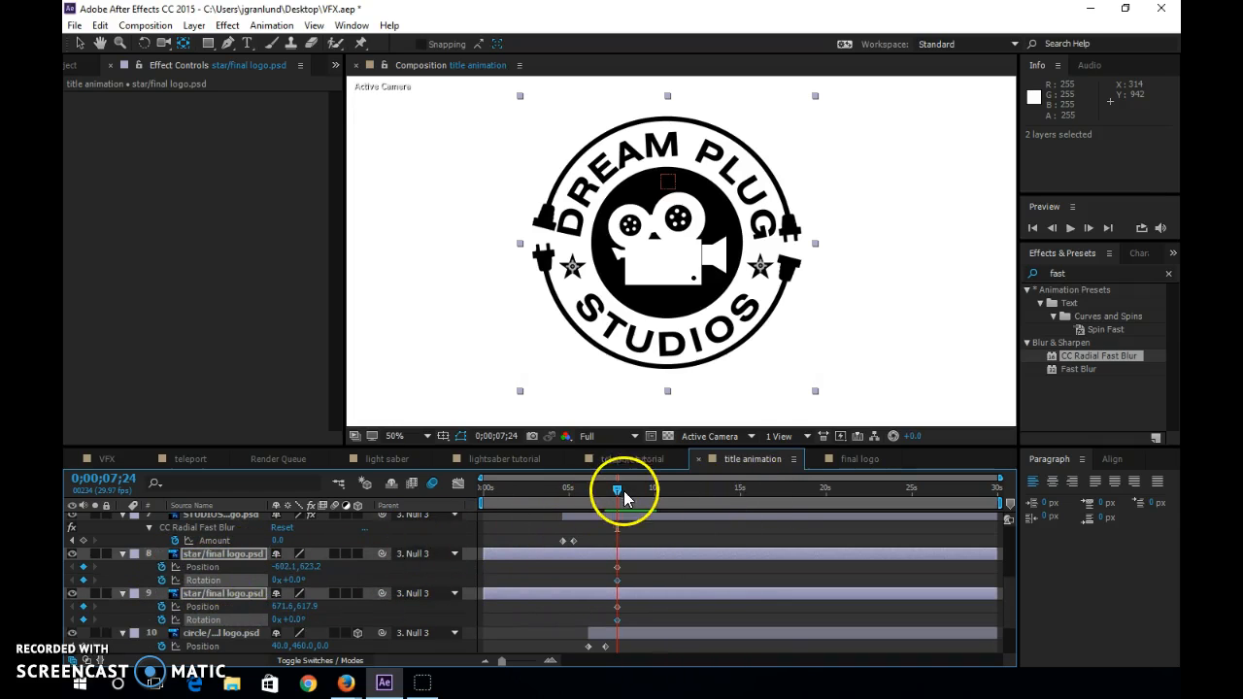
Move the left star layer's Position and Rotation keyframes to 0;00;08;16.
{"action": "left_click_drag", "start_coordinate": [617, 492], "coordinate": [610, 488]}
{"action": "mouse_move", "coordinate": [636, 562]}
{"action": "left_mouse_down"}
{"action": "mouse_move", "coordinate": [616, 586]}
{"action": "mouse_move", "coordinate": [632, 574]}
{"action": "left_mouse_up"}
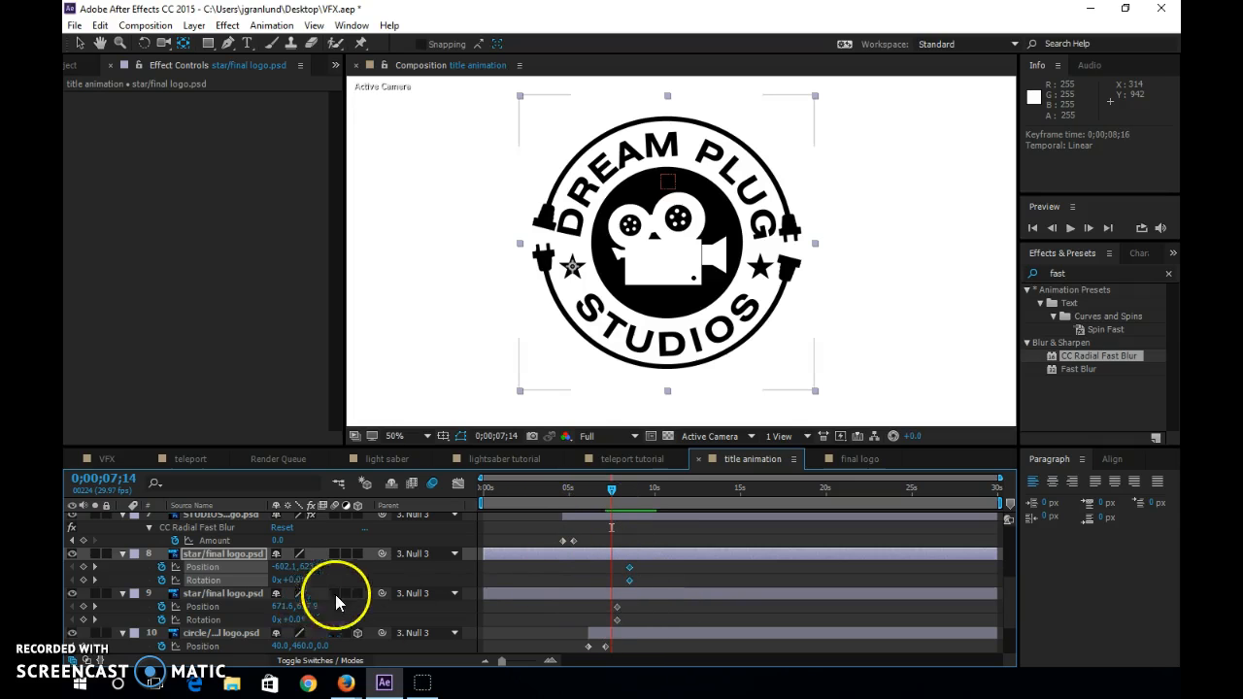
{"action": "left_click", "coordinate": [313, 290]}
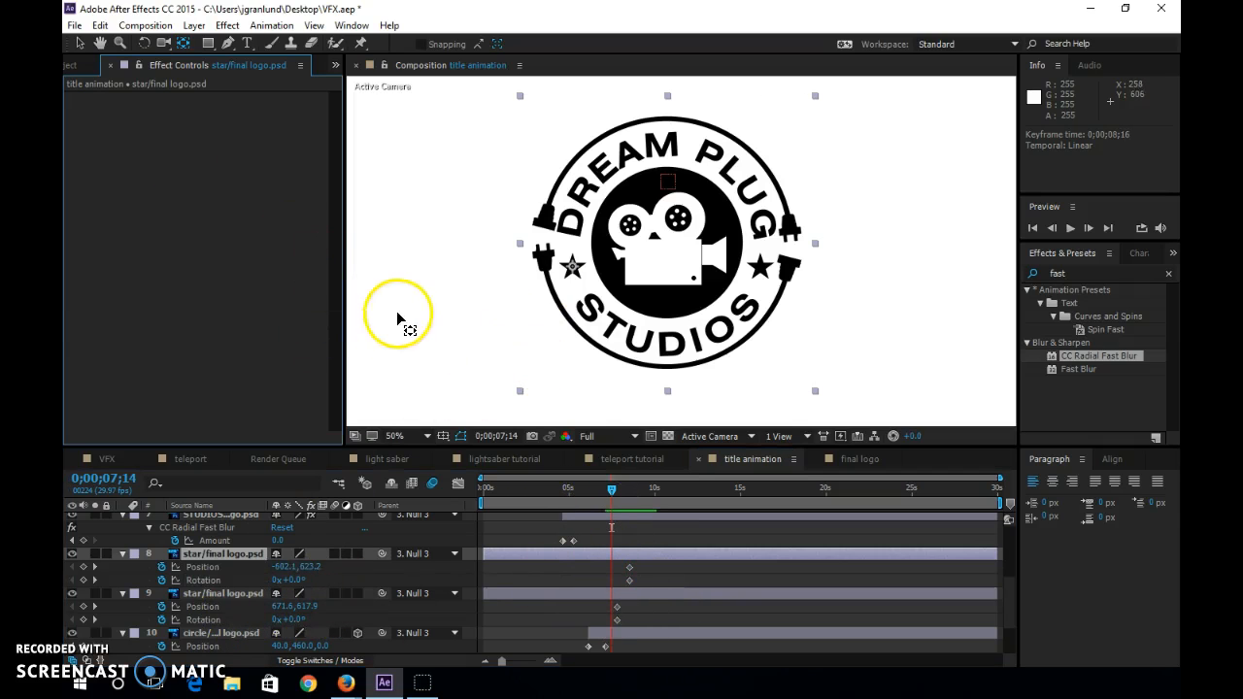
At 0;00;07;14, move the right star beyond the right edge of the frame to Position 2540.0, 617.9 and set its Rotation to 3 turns.
{"action": "left_click", "coordinate": [81, 43]}
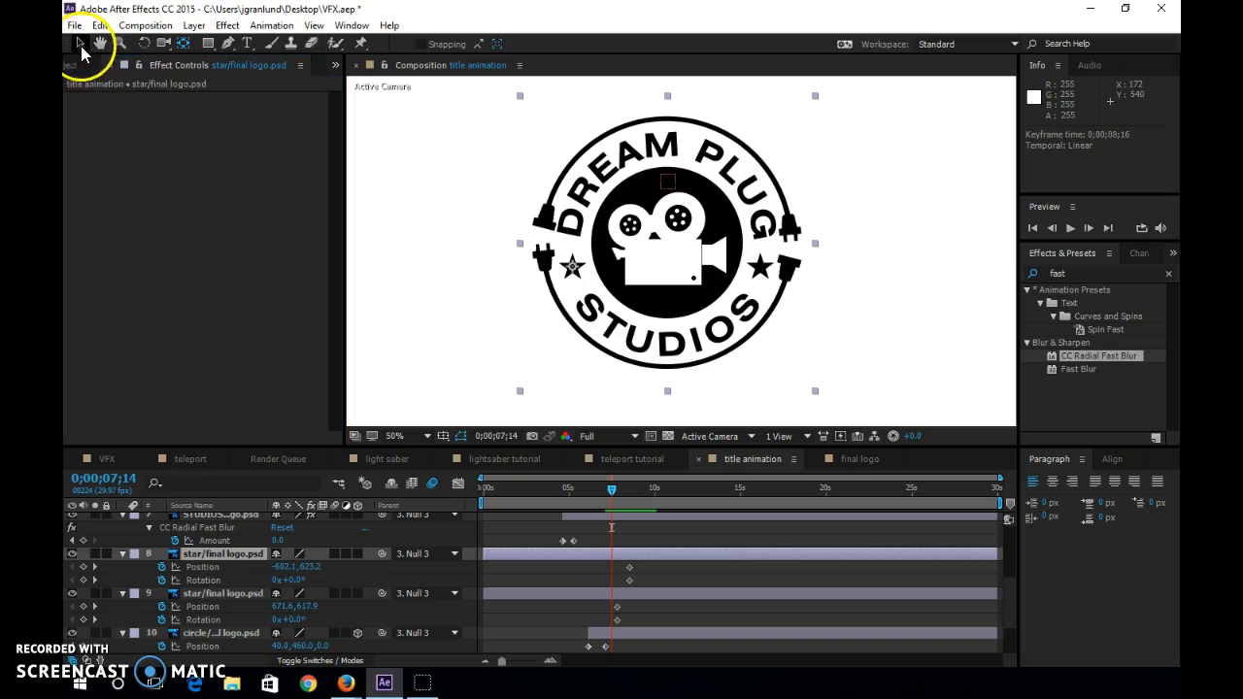
{"action": "left_click", "coordinate": [209, 594]}
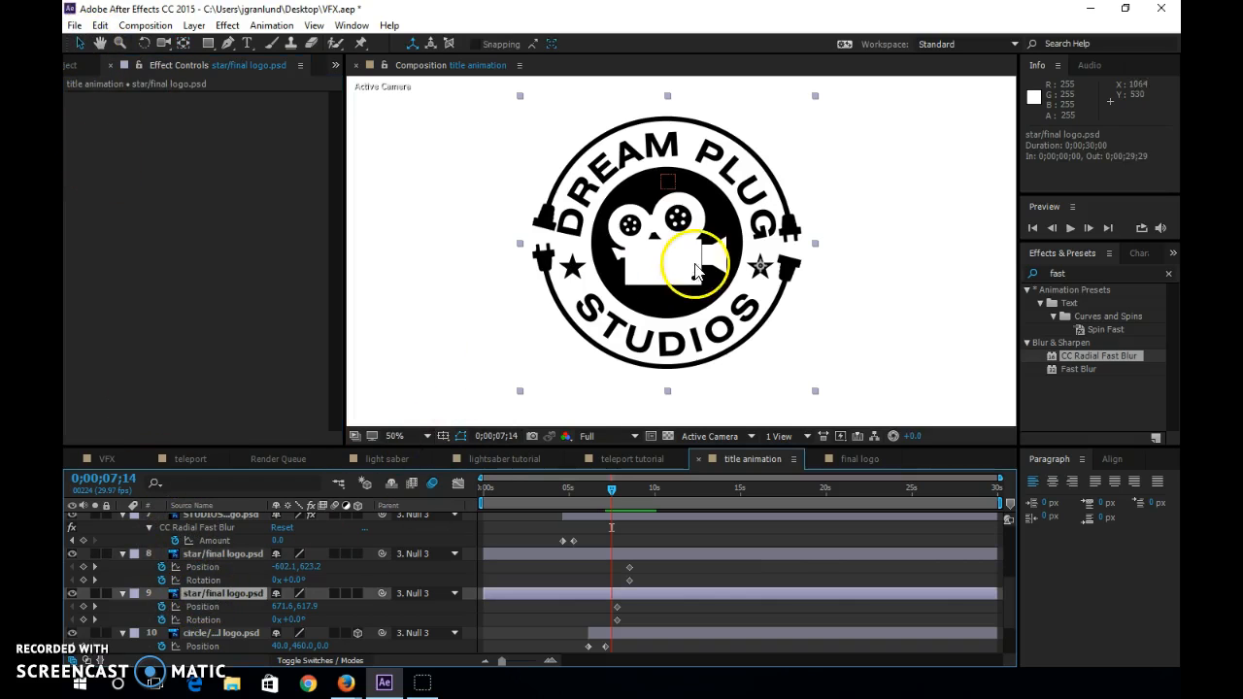
{"action": "left_click_drag", "start_coordinate": [772, 278], "coordinate": [1039, 282]}
{"action": "scroll", "coordinate": [969, 276], "scroll_direction": "down", "scroll_amount": 2}
{"action": "scroll", "coordinate": [894, 279], "scroll_direction": "up", "scroll_amount": 2}
{"action": "scroll", "coordinate": [898, 282], "scroll_direction": "down", "scroll_amount": 2}
{"action": "mouse_move", "coordinate": [834, 292]}
{"action": "left_mouse_down"}
{"action": "mouse_move", "coordinate": [844, 288]}
{"action": "mouse_move", "coordinate": [831, 282]}
{"action": "left_mouse_up"}
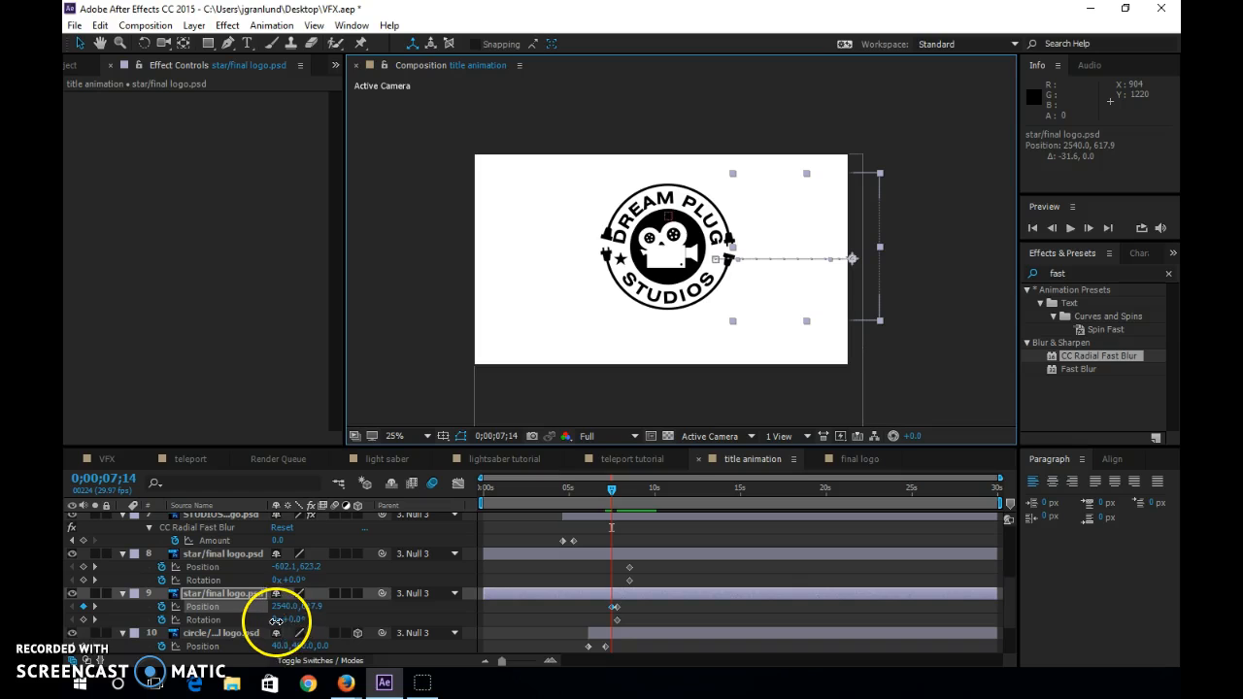
{"action": "left_click", "coordinate": [275, 621]}
{"action": "type", "text": "3"}
{"action": "key", "text": "Return"}
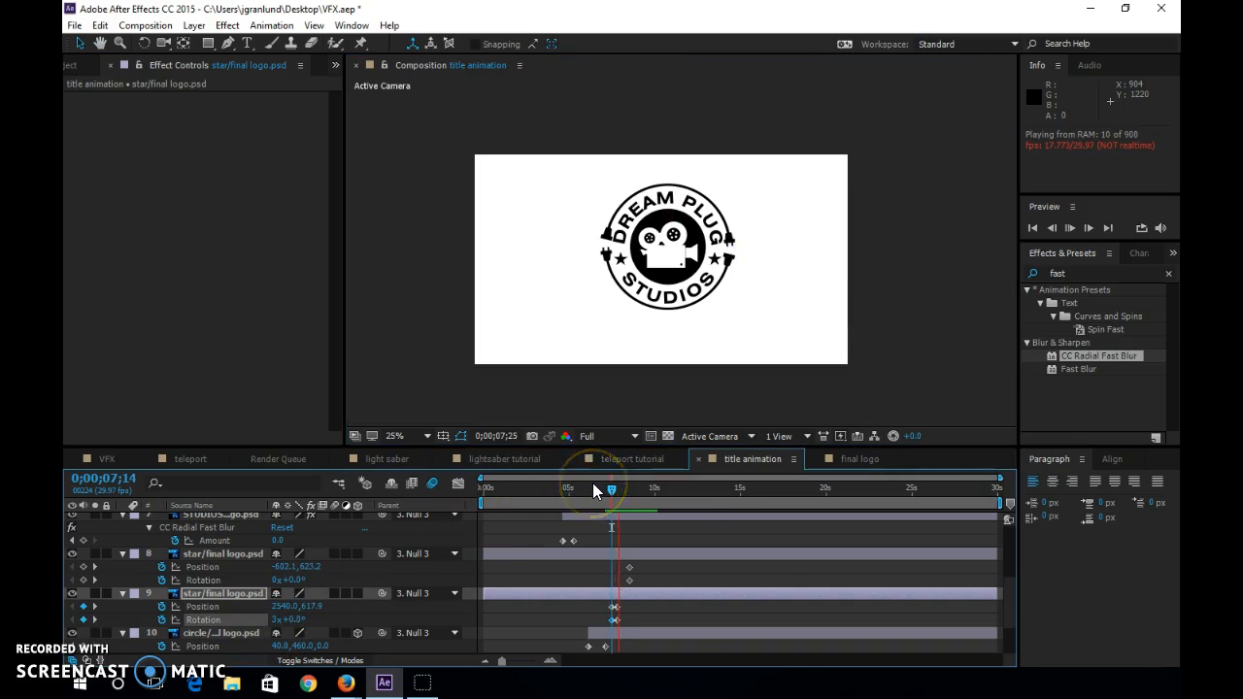
At 0;00;08;02, move the left star beyond the left edge to a Position of about -2664.1, 623.2 and set its Rotation to 3 turns.
{"action": "left_click", "coordinate": [600, 486]}
{"action": "left_click_drag", "start_coordinate": [601, 488], "coordinate": [621, 493]}
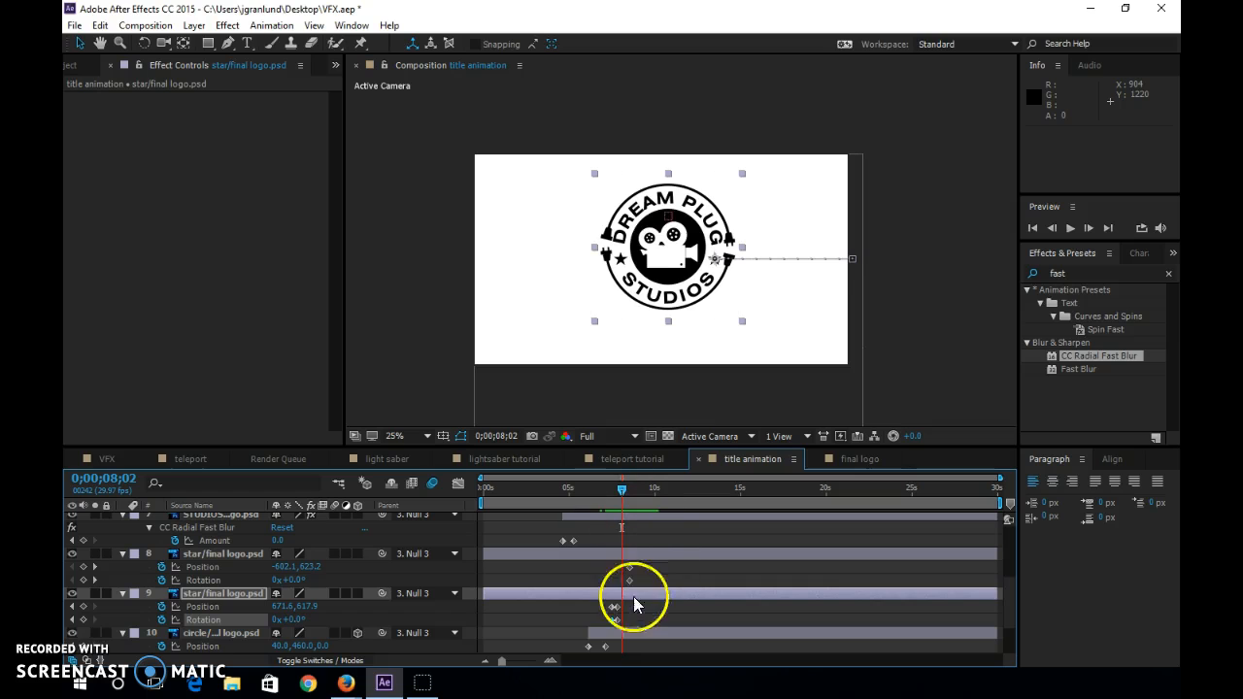
{"action": "left_click_drag", "start_coordinate": [284, 568], "coordinate": [83, 592]}
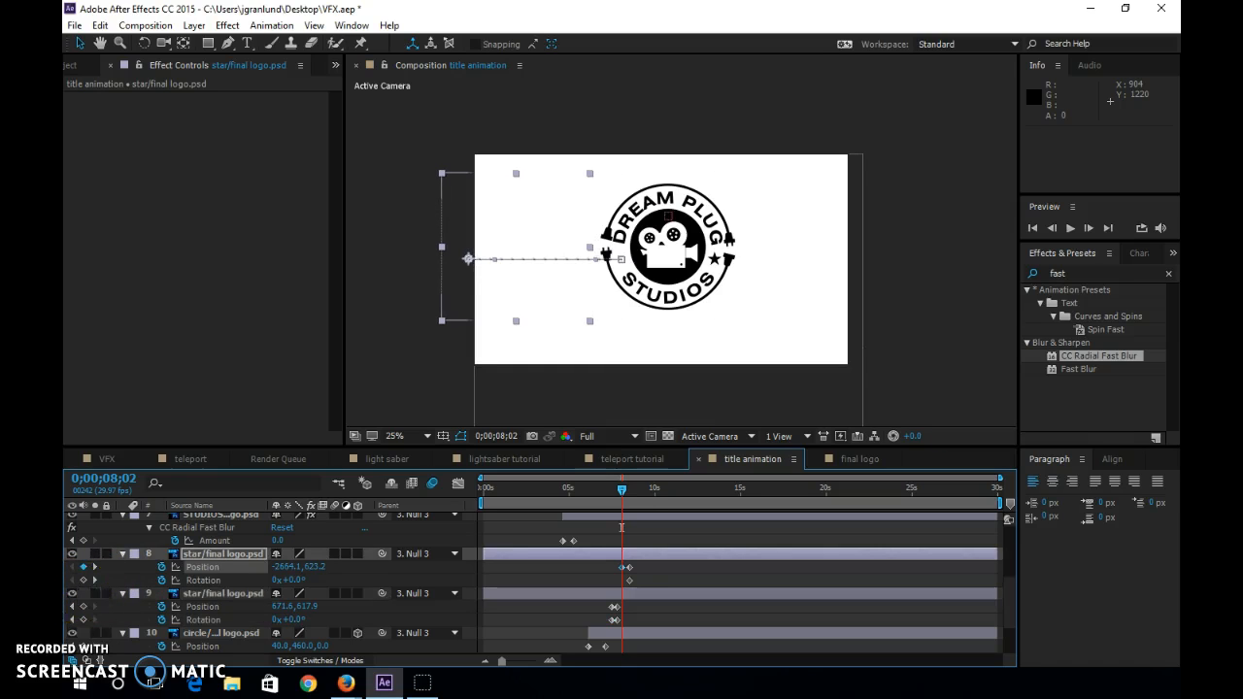
{"action": "left_click", "coordinate": [276, 581]}
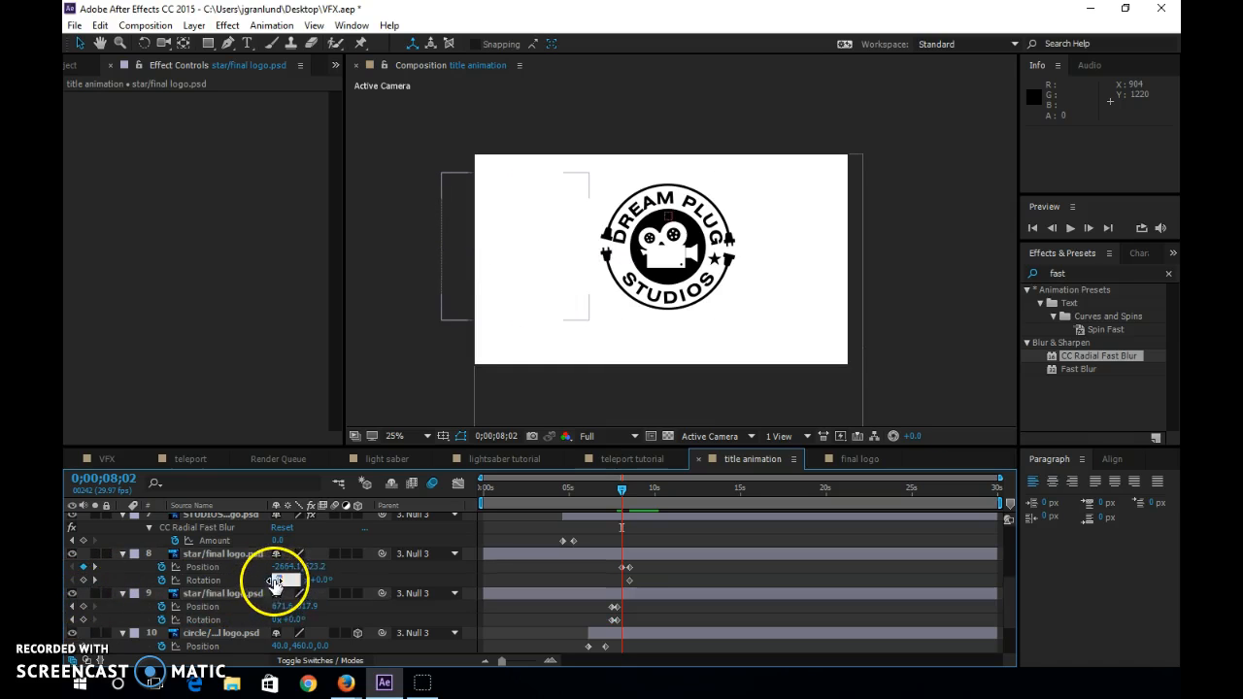
{"action": "key", "text": "Return"}
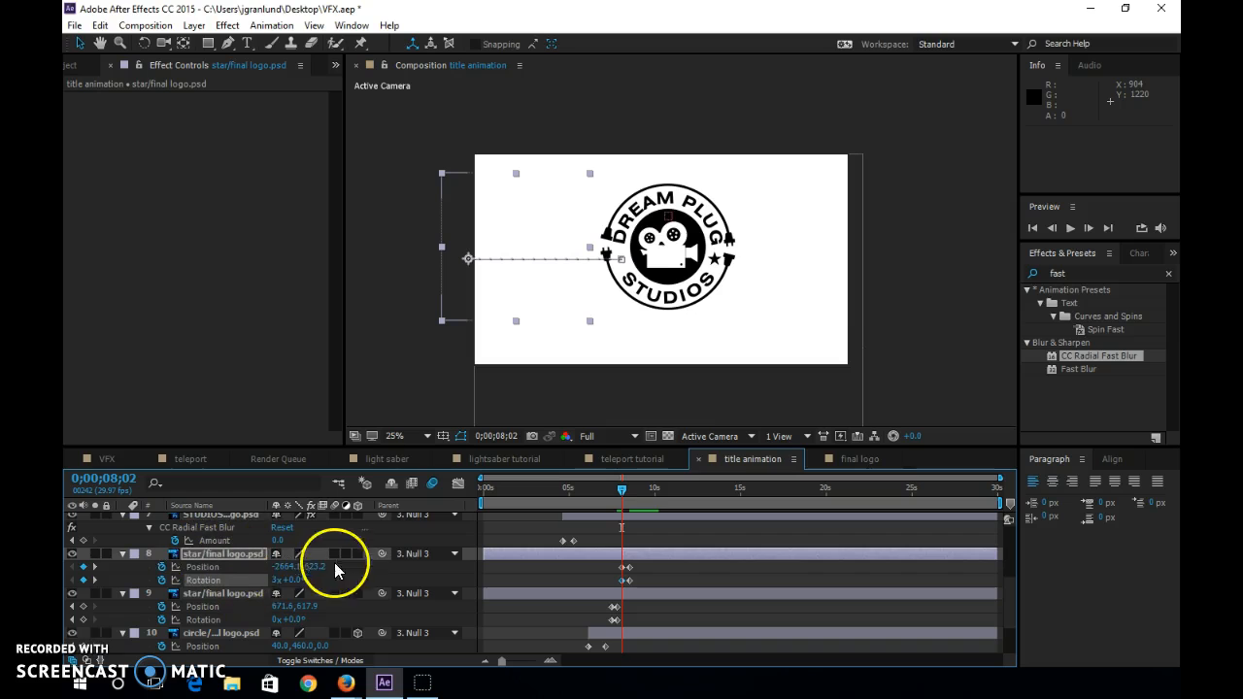
Make both star layers 3D and enable motion blur on them.
{"action": "left_click", "coordinate": [358, 555]}
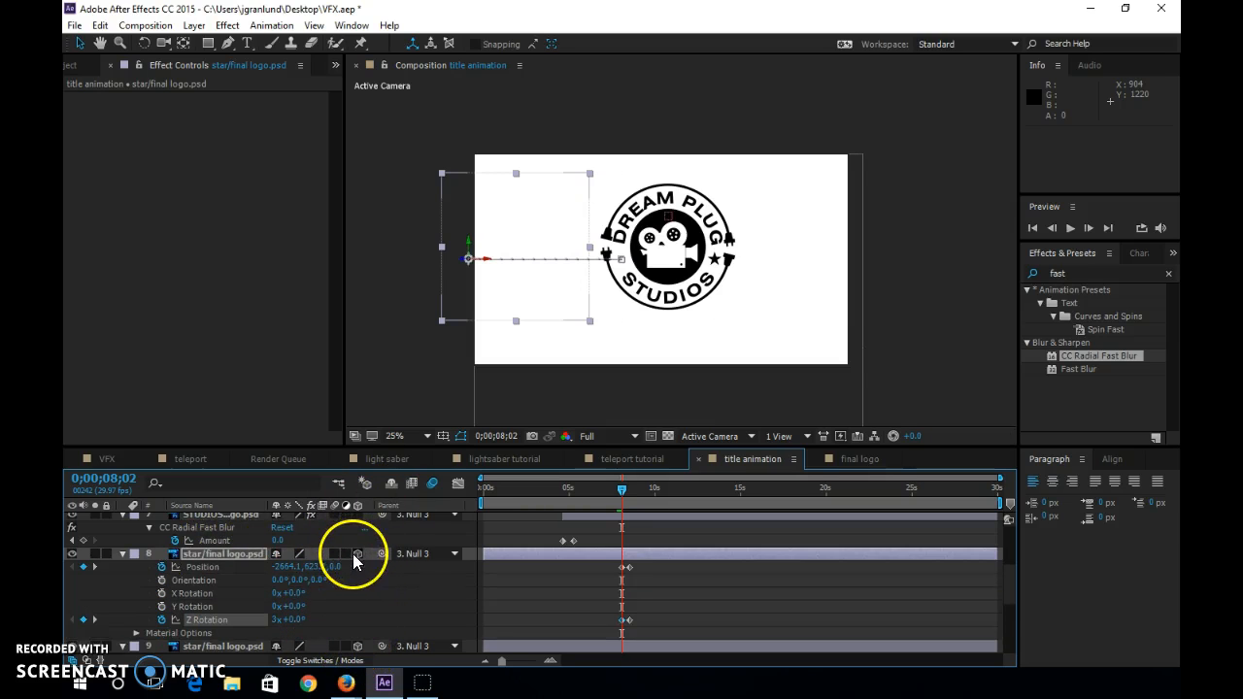
{"action": "left_click", "coordinate": [335, 554]}
{"action": "left_click", "coordinate": [334, 646]}
Make the STUDIOS, DREAM PLUG, camera and Null 3 layers 3D.
{"action": "scroll", "coordinate": [350, 595], "scroll_direction": "up", "scroll_amount": 1}
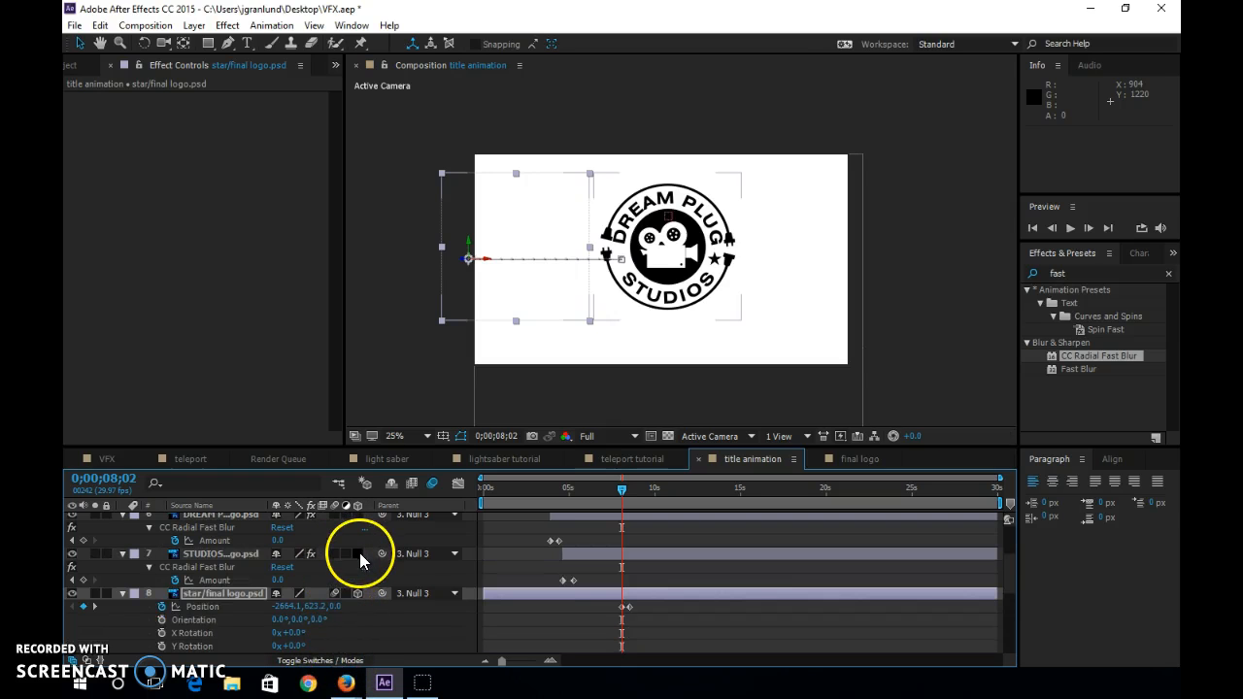
{"action": "left_click", "coordinate": [357, 555]}
{"action": "scroll", "coordinate": [358, 558], "scroll_direction": "up", "scroll_amount": 1}
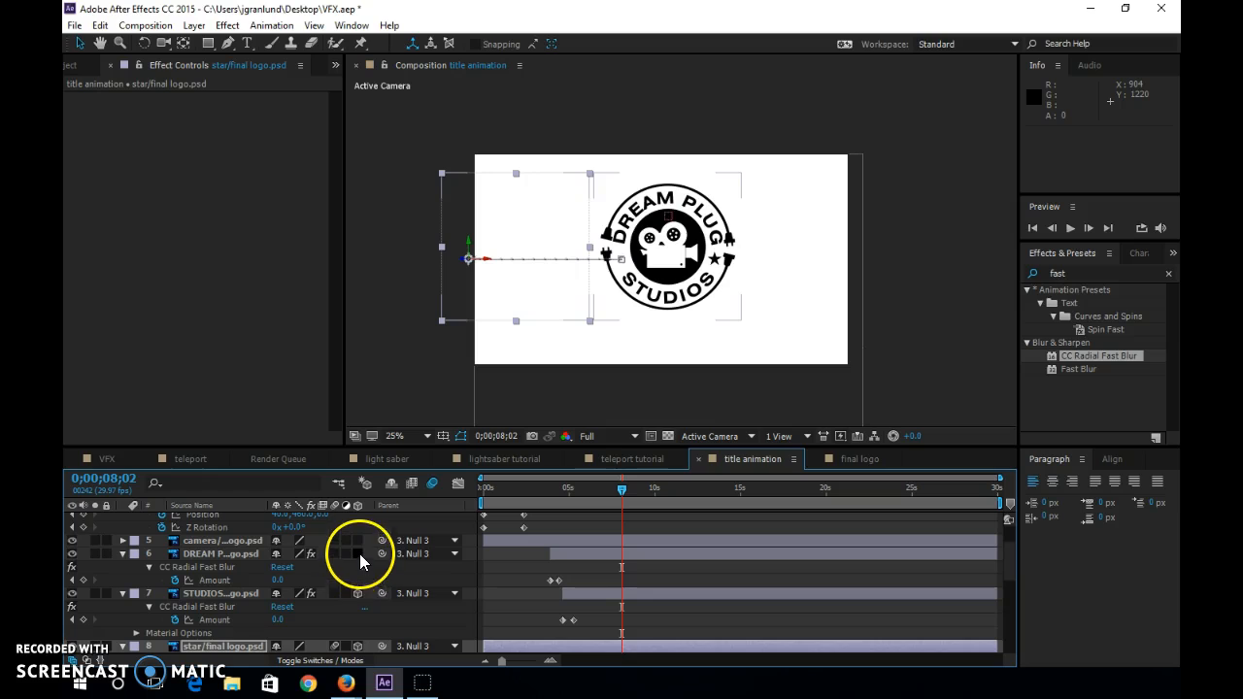
{"action": "left_click", "coordinate": [359, 554]}
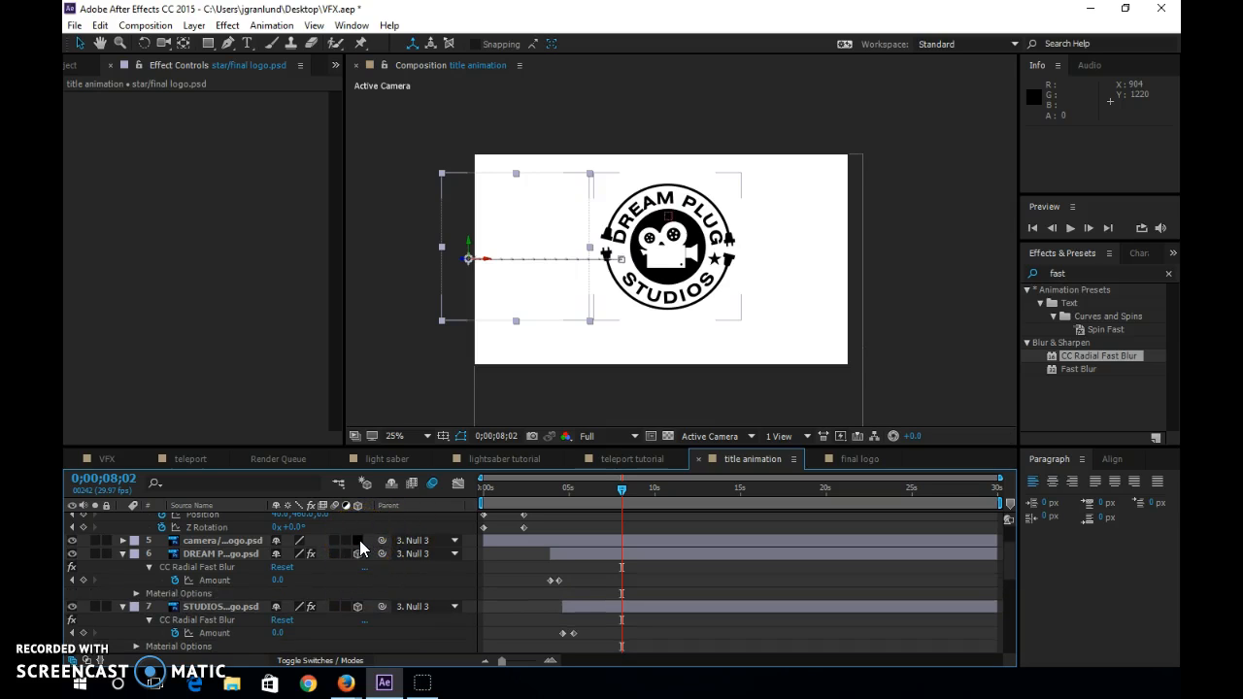
{"action": "left_click", "coordinate": [359, 540]}
{"action": "scroll", "coordinate": [375, 566], "scroll_direction": "up", "scroll_amount": 2}
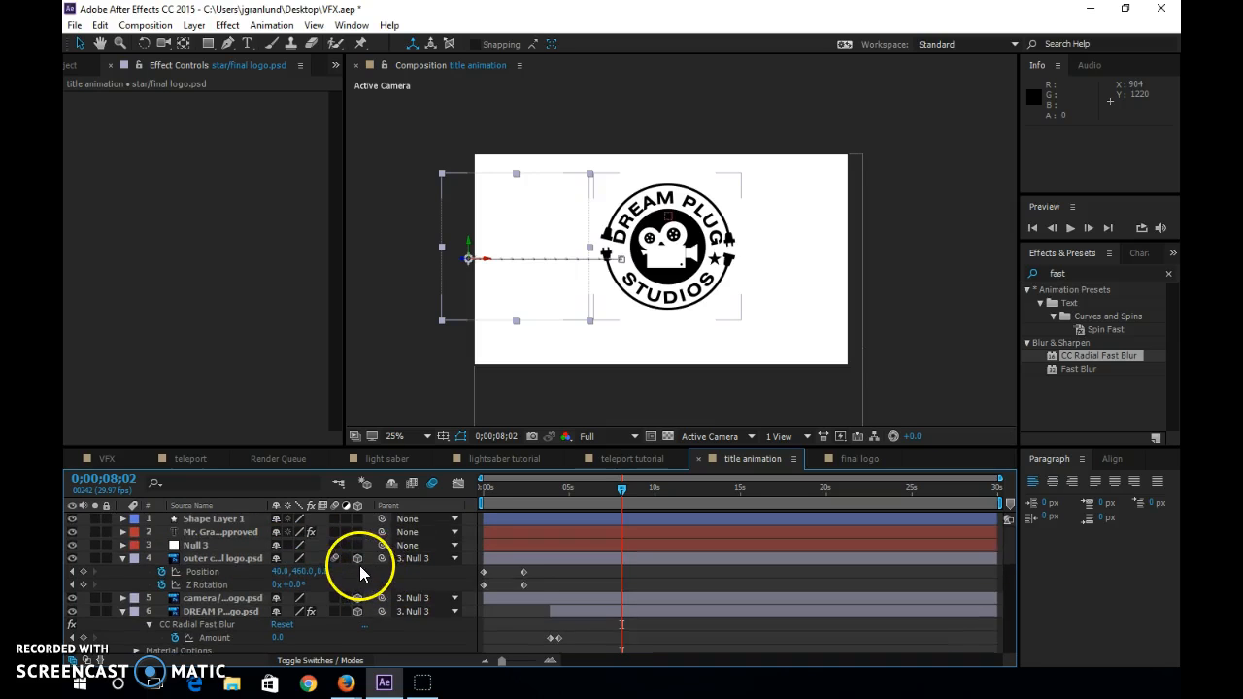
{"action": "left_click", "coordinate": [359, 545]}
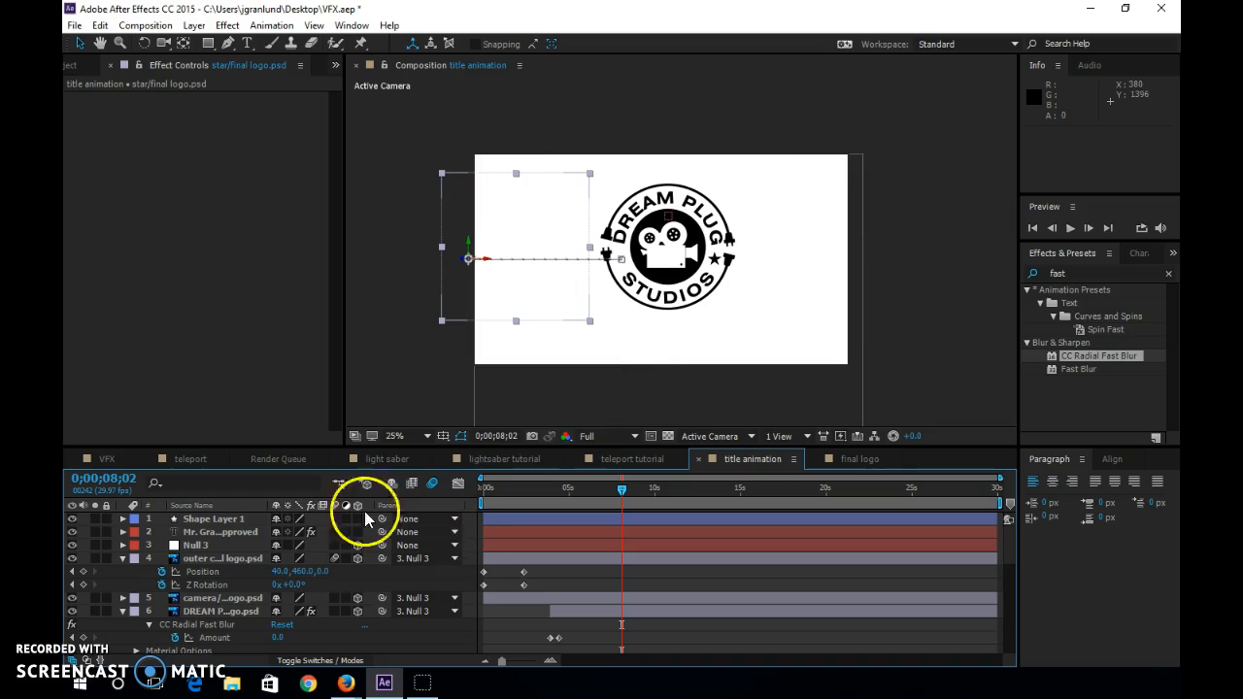
Enable Position keyframing on Null 3 and place its first keyframe, with the value 980.0, 300.0, 0.0, at 0;00;07;13.
{"action": "left_click", "coordinate": [204, 548]}
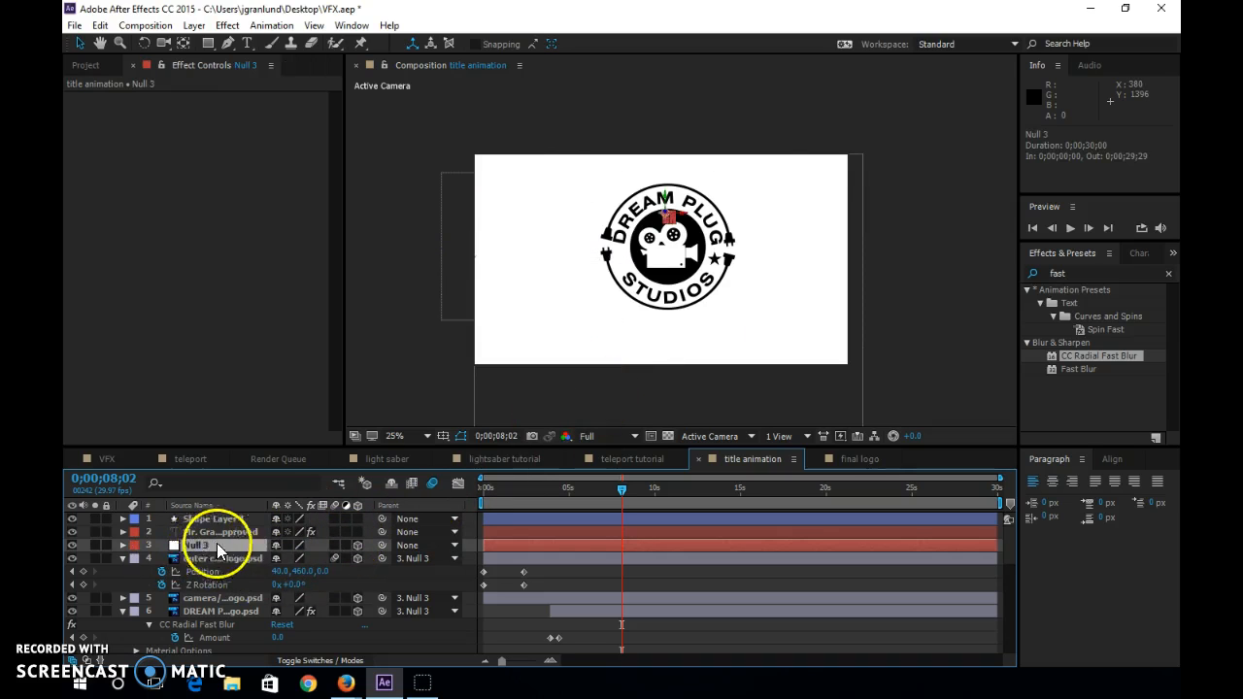
{"action": "left_click", "coordinate": [492, 489]}
{"action": "left_click_drag", "start_coordinate": [493, 489], "coordinate": [475, 531]}
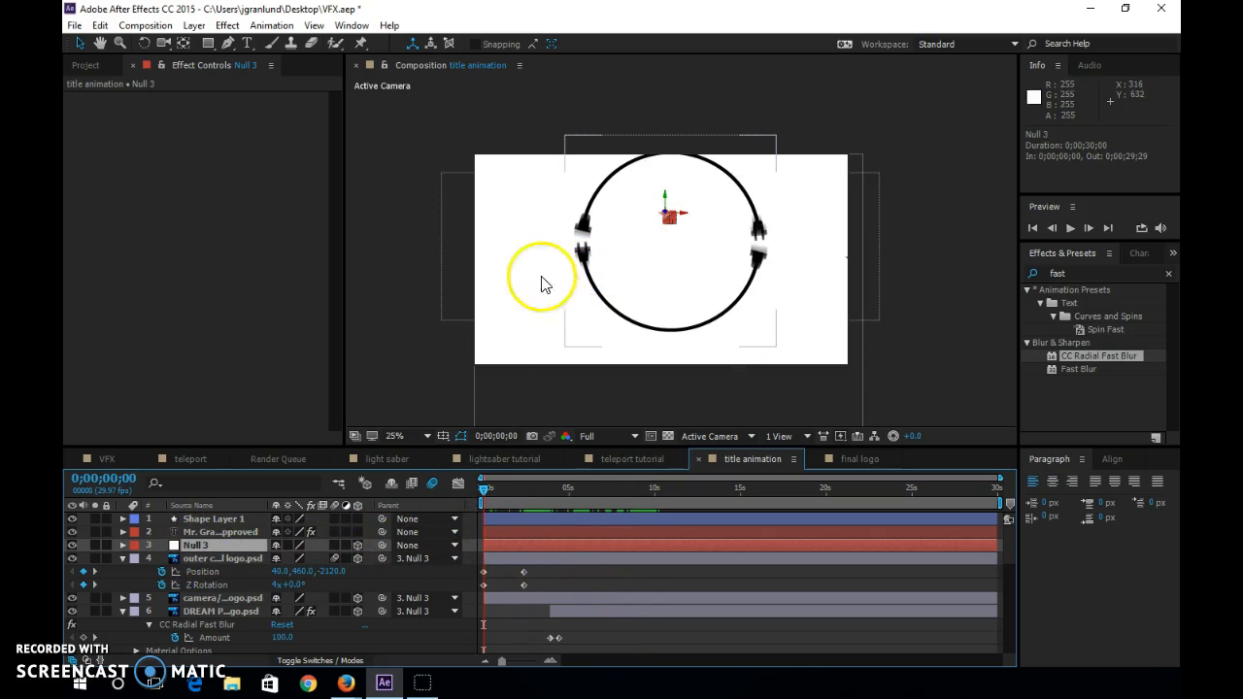
{"action": "key", "text": "p"}
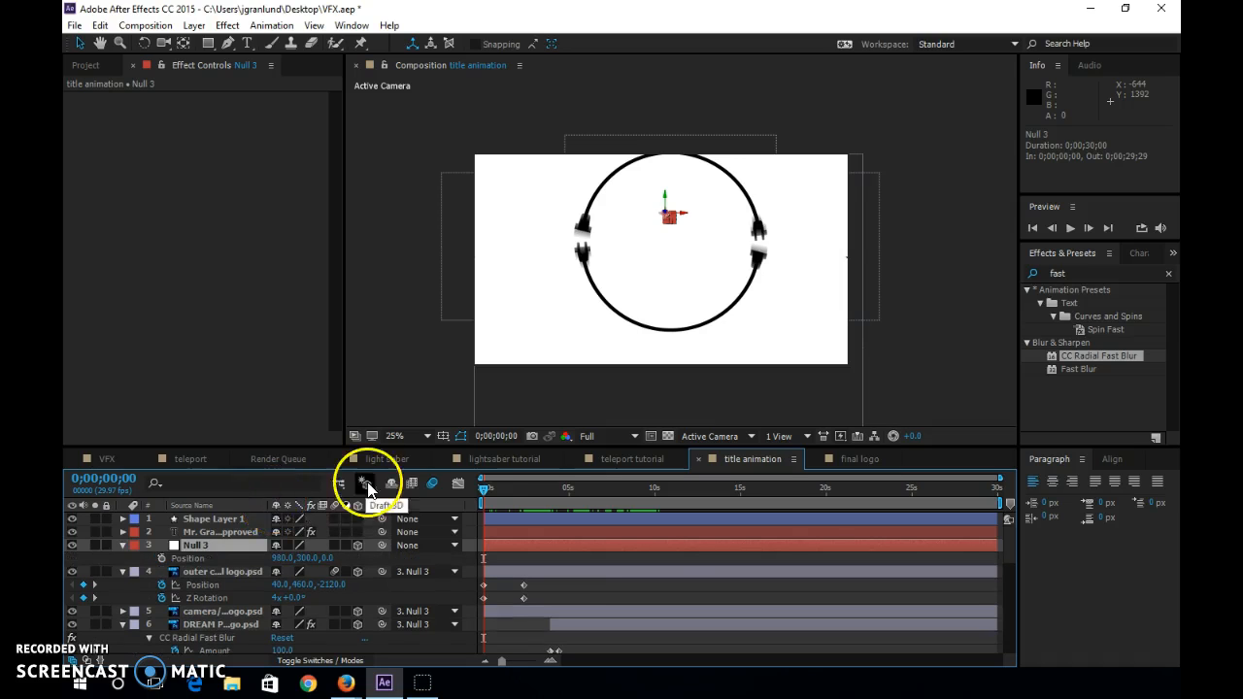
{"action": "left_click", "coordinate": [161, 559]}
{"action": "left_click_drag", "start_coordinate": [639, 487], "coordinate": [610, 505]}
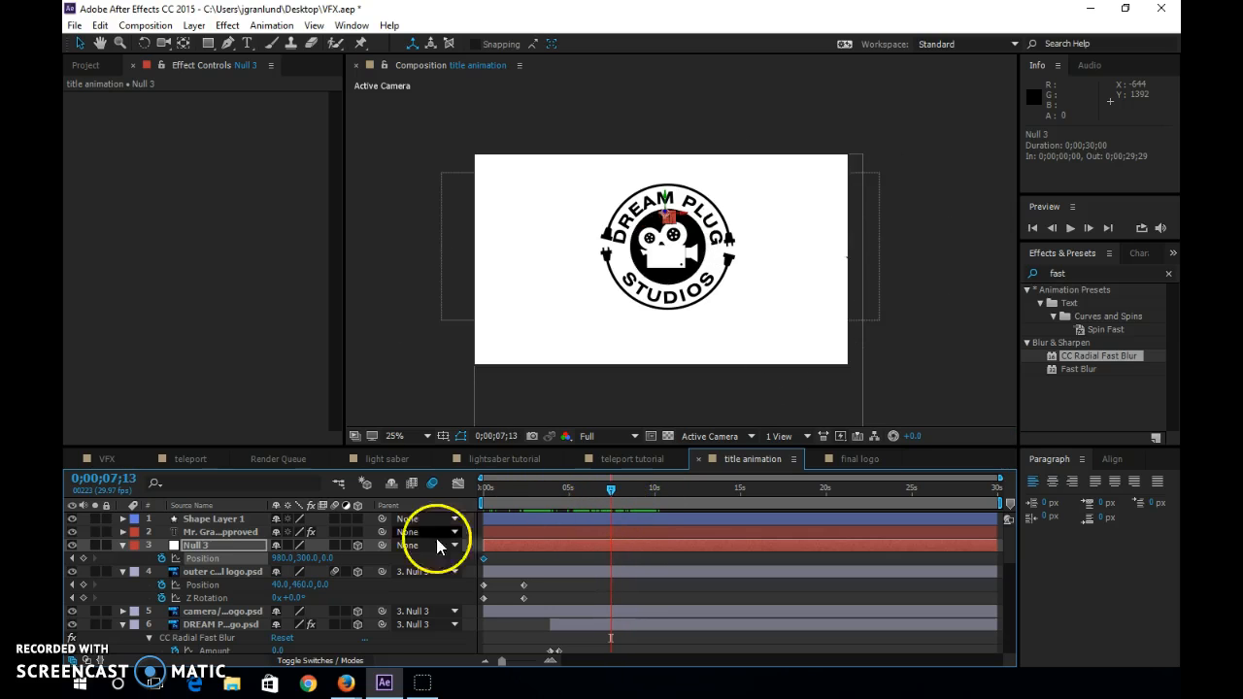
{"action": "left_click_drag", "start_coordinate": [484, 558], "coordinate": [610, 561]}
At 0;00;00;00, set Null 3's Z Position to -726.0 and preview the animation from the start.
{"action": "left_click_drag", "start_coordinate": [542, 488], "coordinate": [474, 497]}
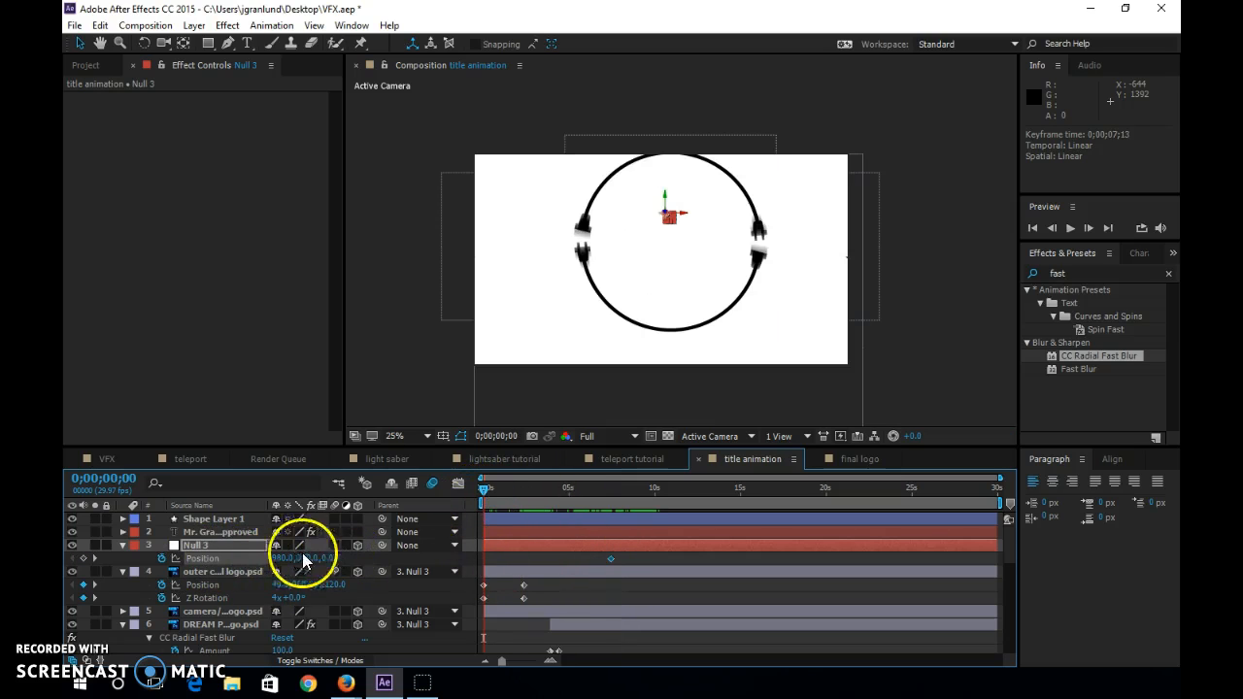
{"action": "left_click_drag", "start_coordinate": [330, 561], "coordinate": [235, 562]}
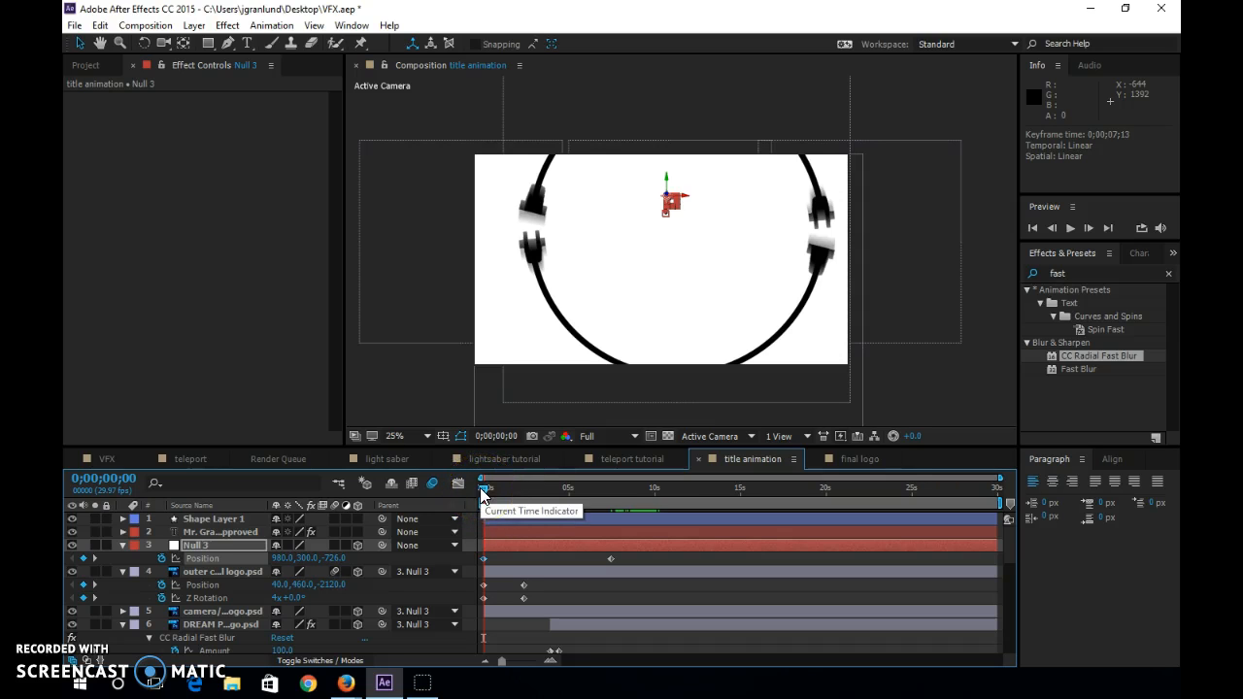
{"action": "left_click_drag", "start_coordinate": [483, 493], "coordinate": [452, 488]}
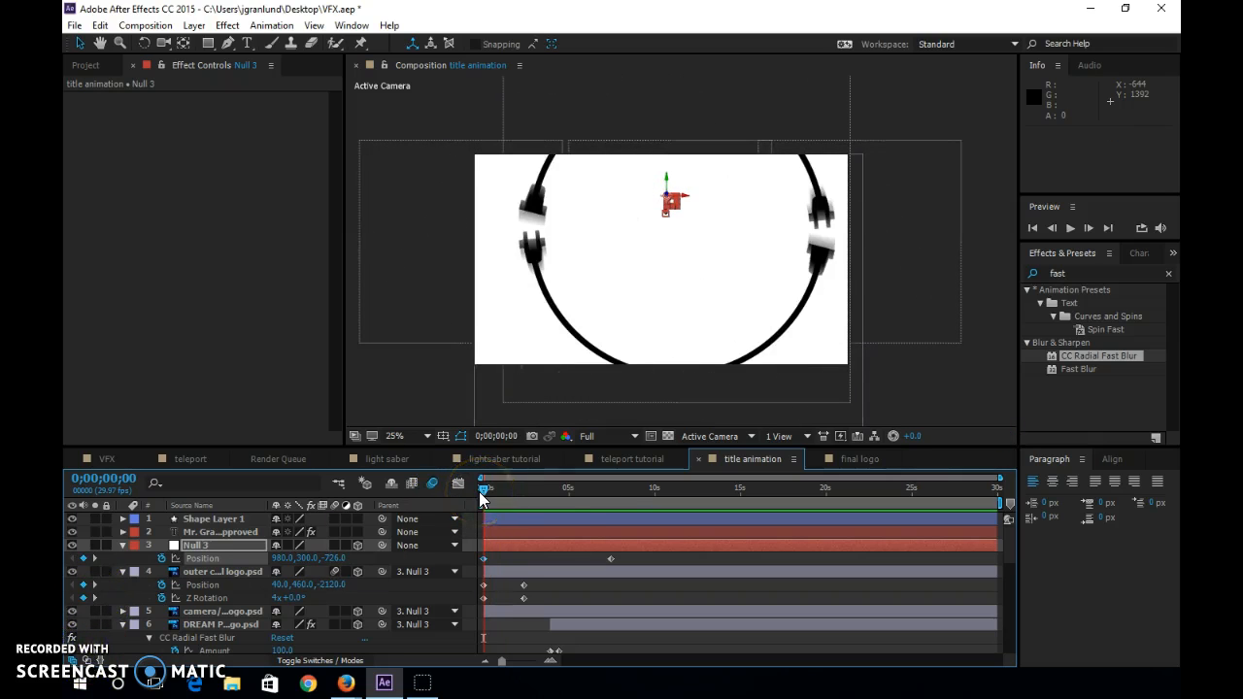
{"action": "key", "text": "space"}
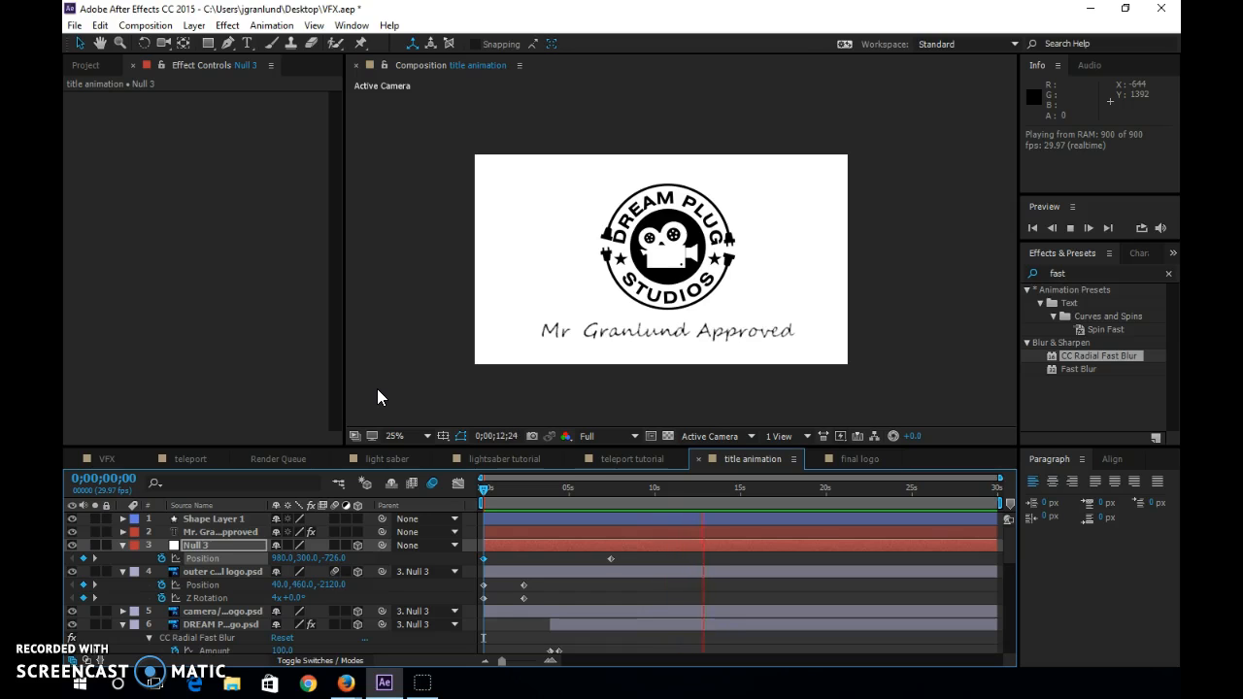
{"action": "key", "text": "space"}
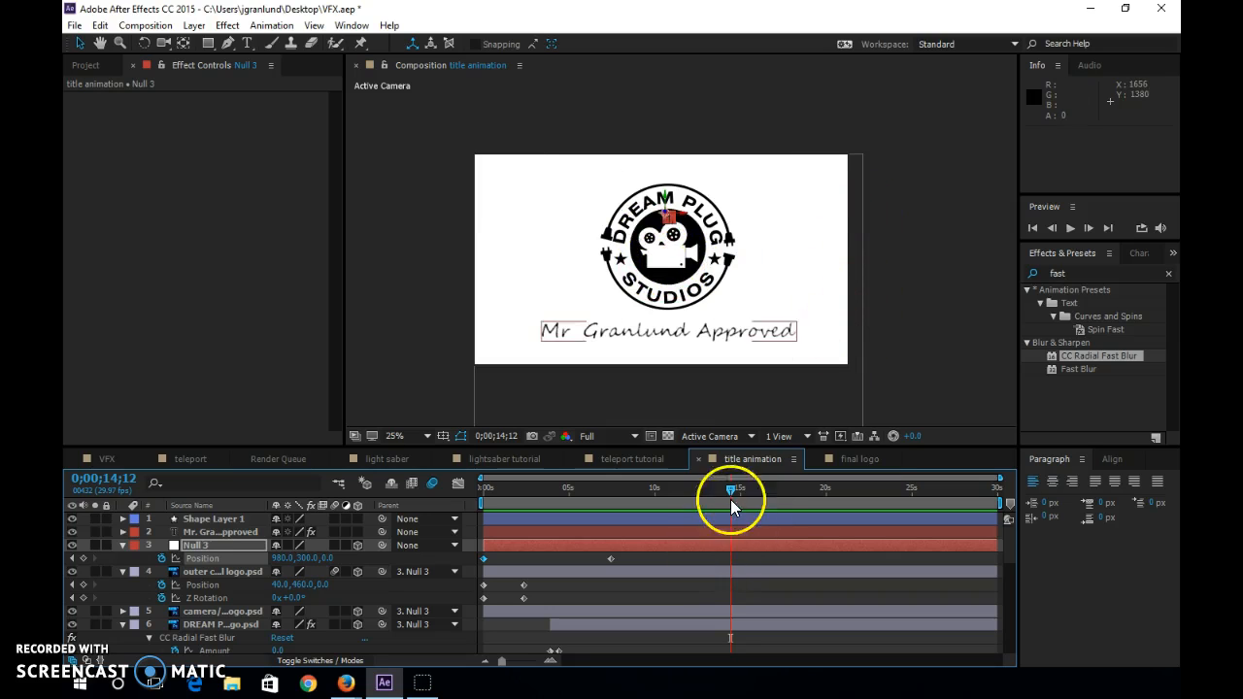
At 0;00;14;03, create a black 1920 x 1080 px solid and place it between the star layers and the circle layer.
{"action": "mouse_move", "coordinate": [706, 497]}
{"action": "left_mouse_down"}
{"action": "mouse_move", "coordinate": [682, 501]}
{"action": "mouse_move", "coordinate": [720, 499]}
{"action": "left_mouse_up"}
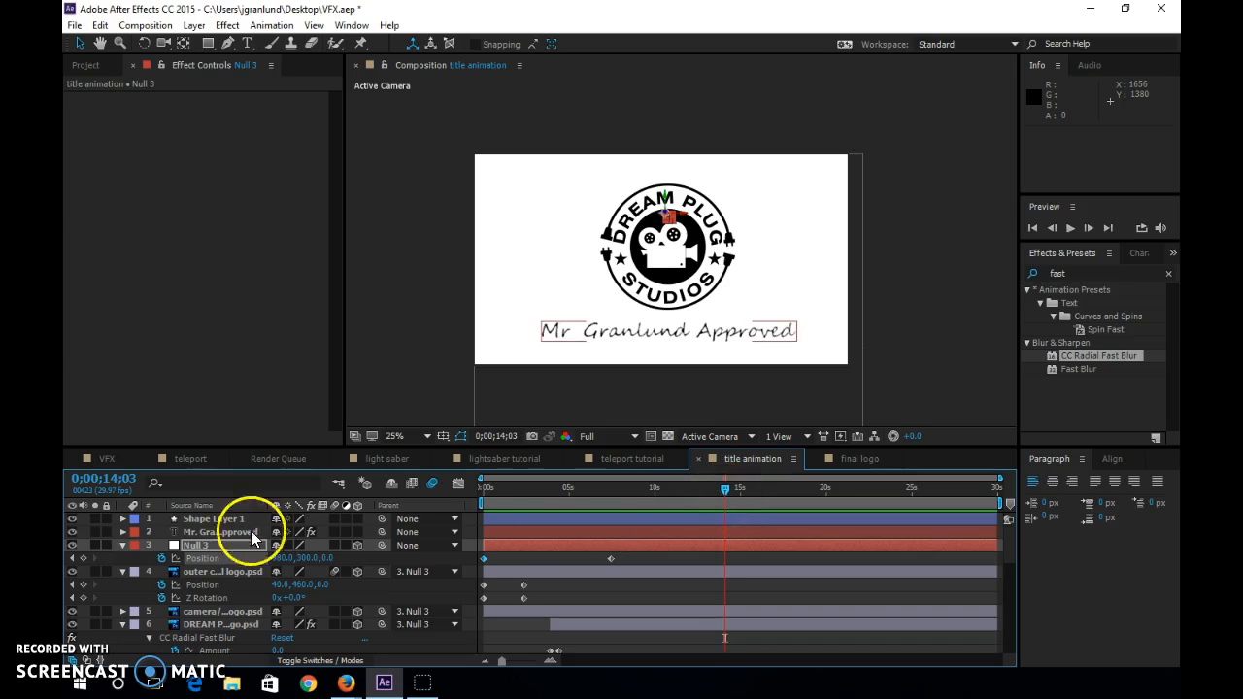
{"action": "left_click", "coordinate": [194, 25]}
{"action": "mouse_move", "coordinate": [214, 47]}
{"action": "left_click", "coordinate": [500, 61]}
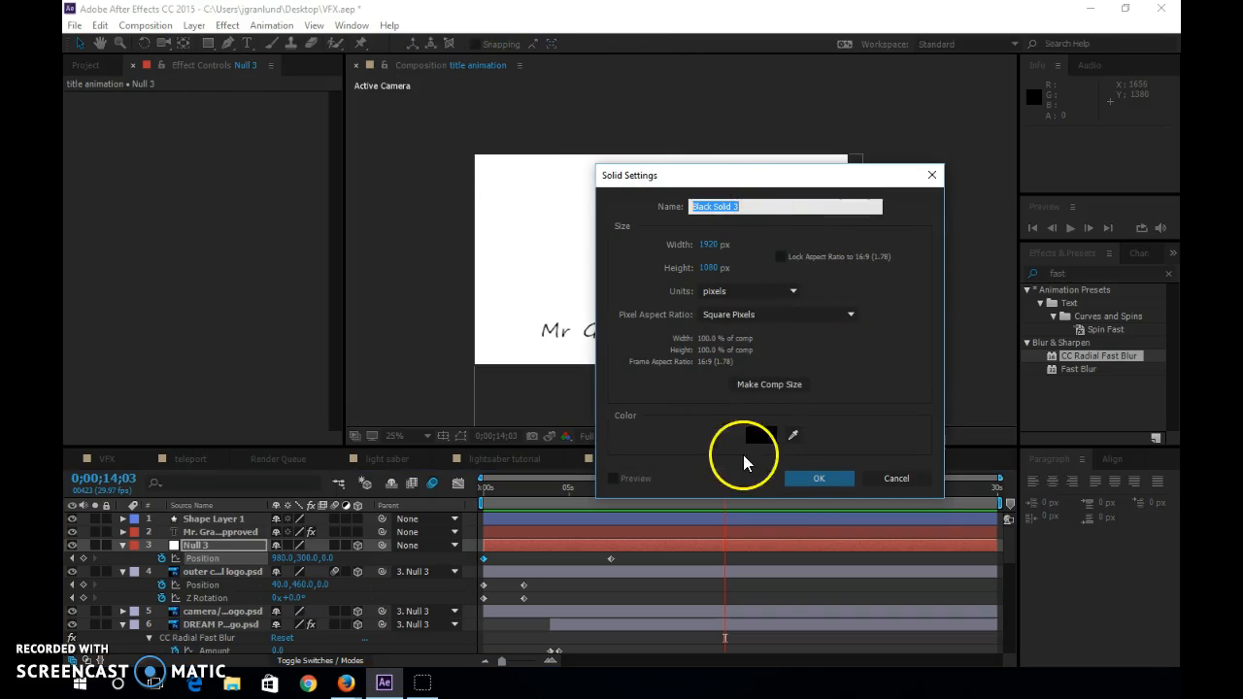
{"action": "left_click", "coordinate": [819, 478]}
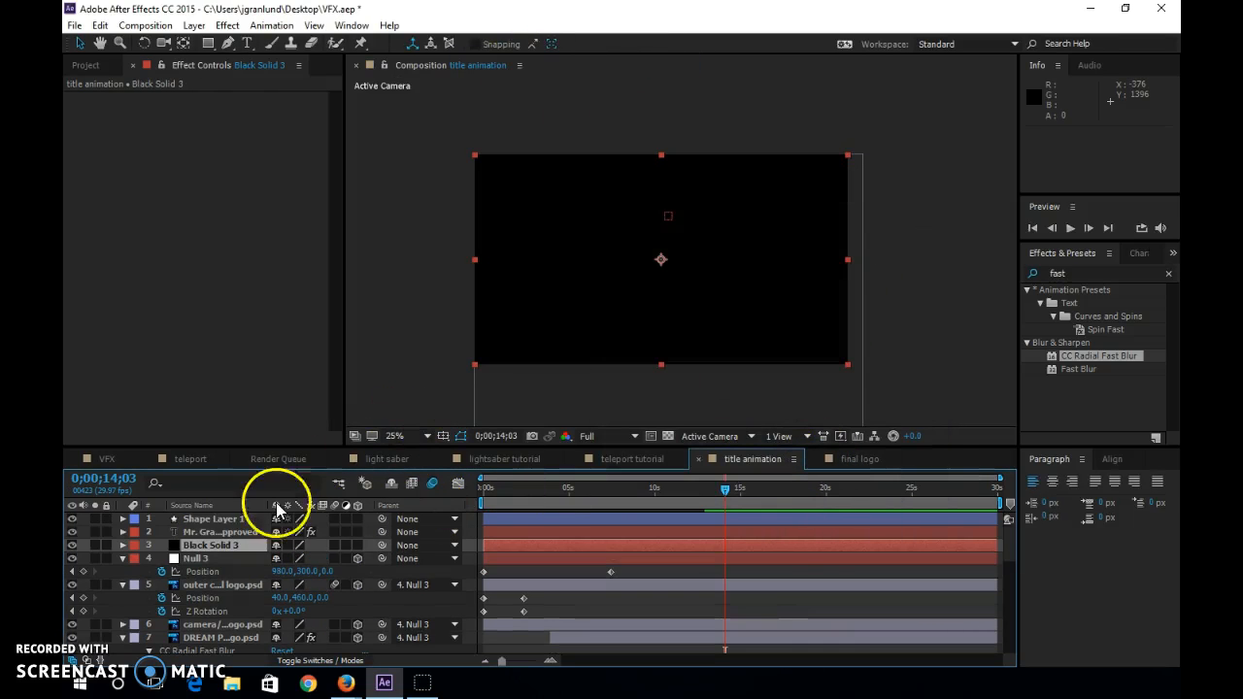
{"action": "left_click_drag", "start_coordinate": [222, 549], "coordinate": [204, 618]}
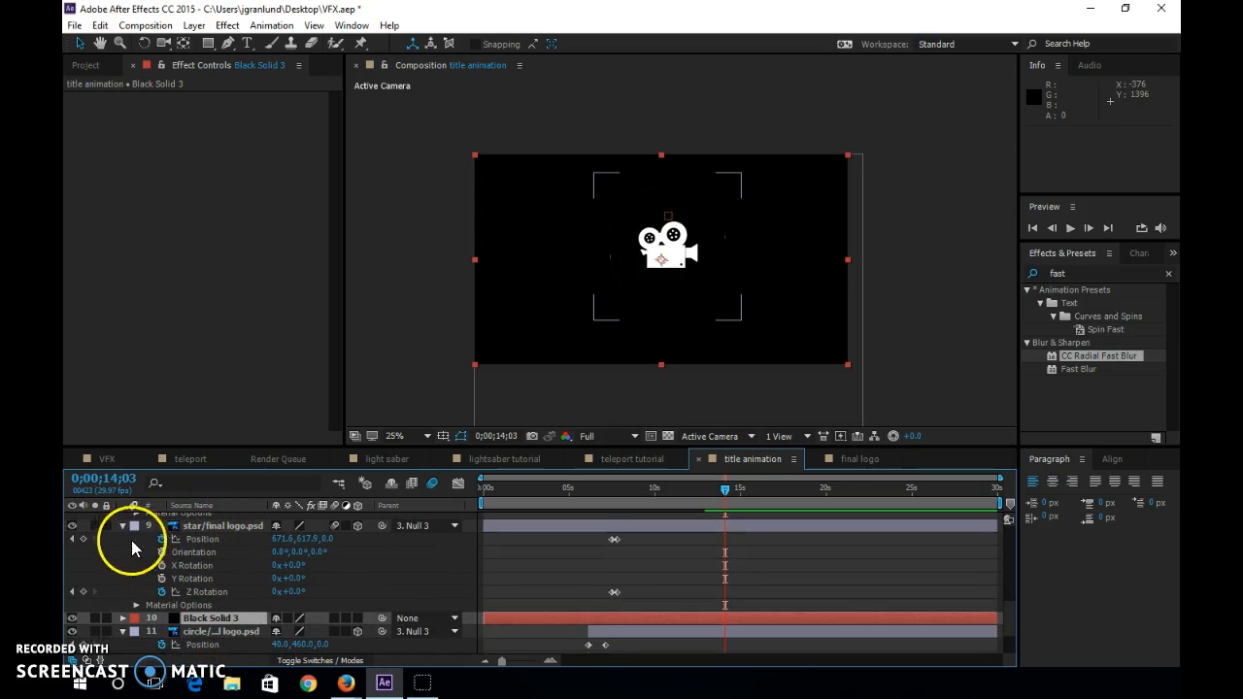
Enlarge the timeline area and collapse the properties of all expanded layers.
{"action": "left_click", "coordinate": [122, 526]}
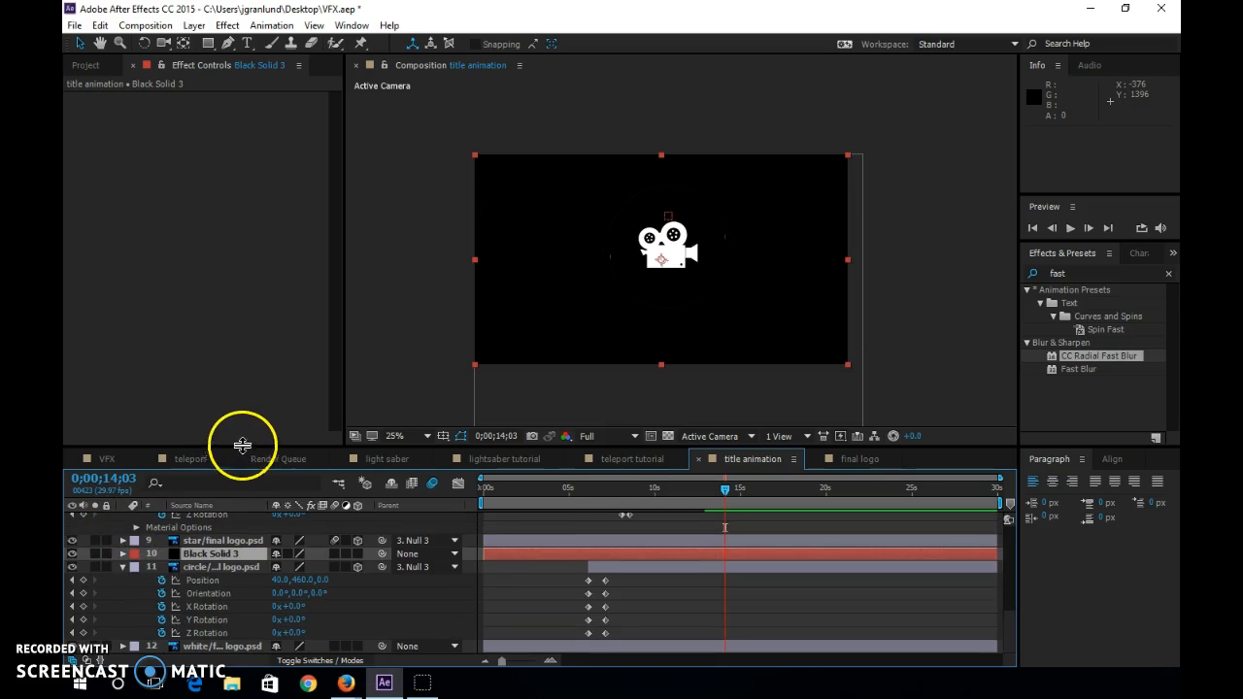
{"action": "left_click_drag", "start_coordinate": [244, 448], "coordinate": [261, 359]}
{"action": "left_click", "coordinate": [124, 449]}
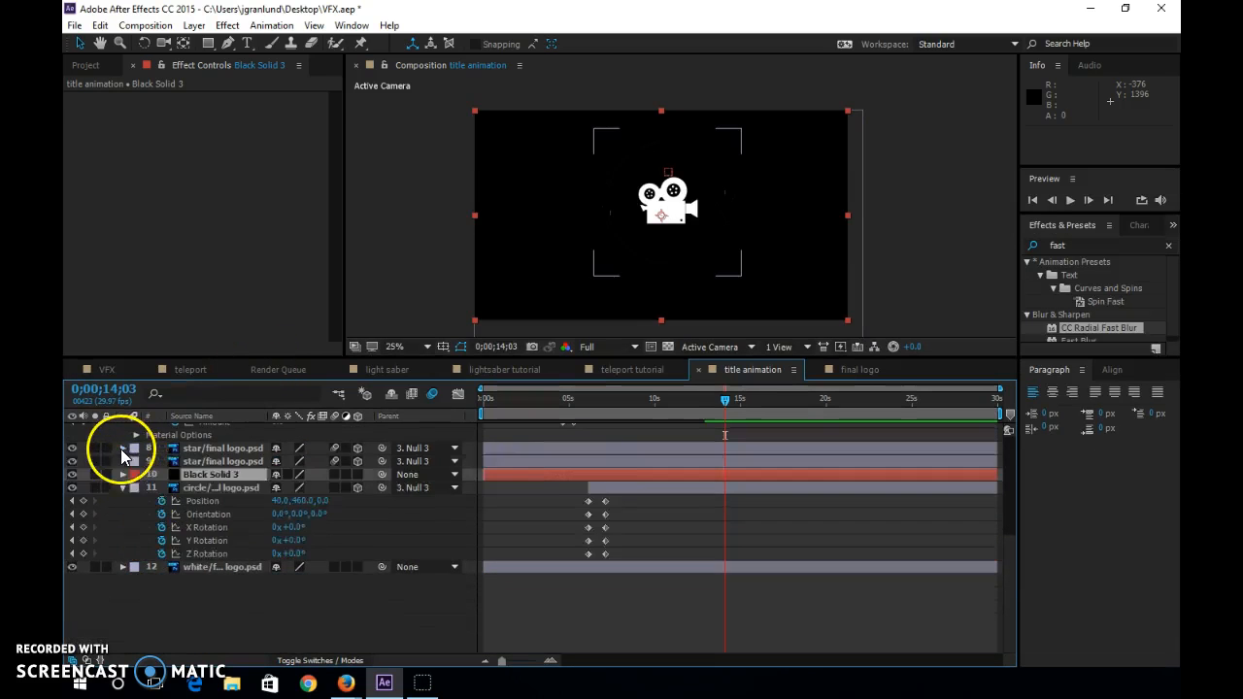
{"action": "scroll", "coordinate": [126, 462], "scroll_direction": "up", "scroll_amount": 3}
{"action": "left_click", "coordinate": [123, 463]}
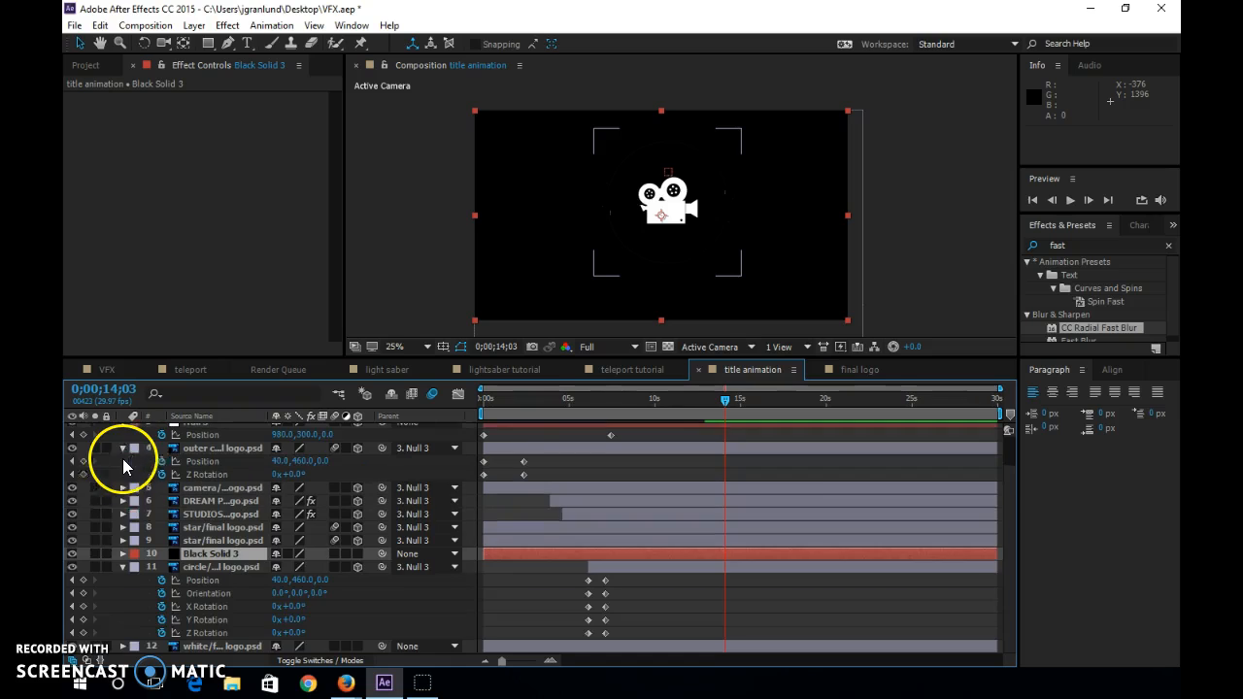
{"action": "left_click", "coordinate": [122, 448]}
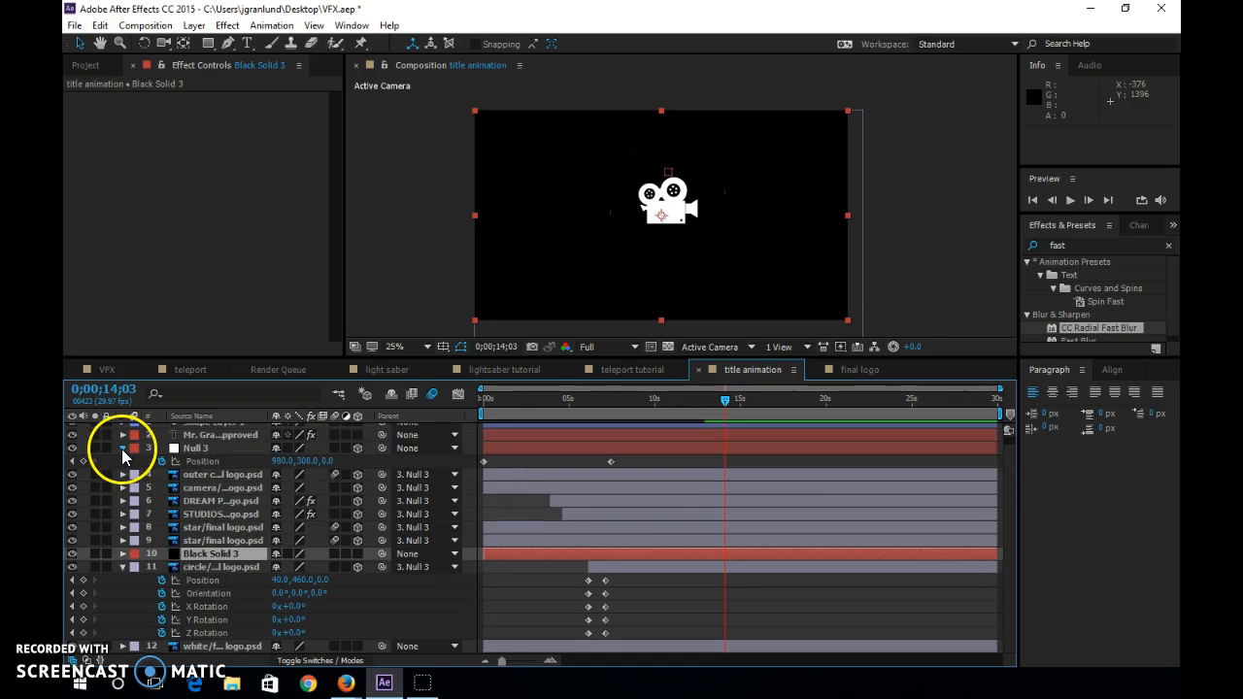
{"action": "scroll", "coordinate": [122, 464], "scroll_direction": "up", "scroll_amount": 1}
{"action": "left_click", "coordinate": [123, 562]}
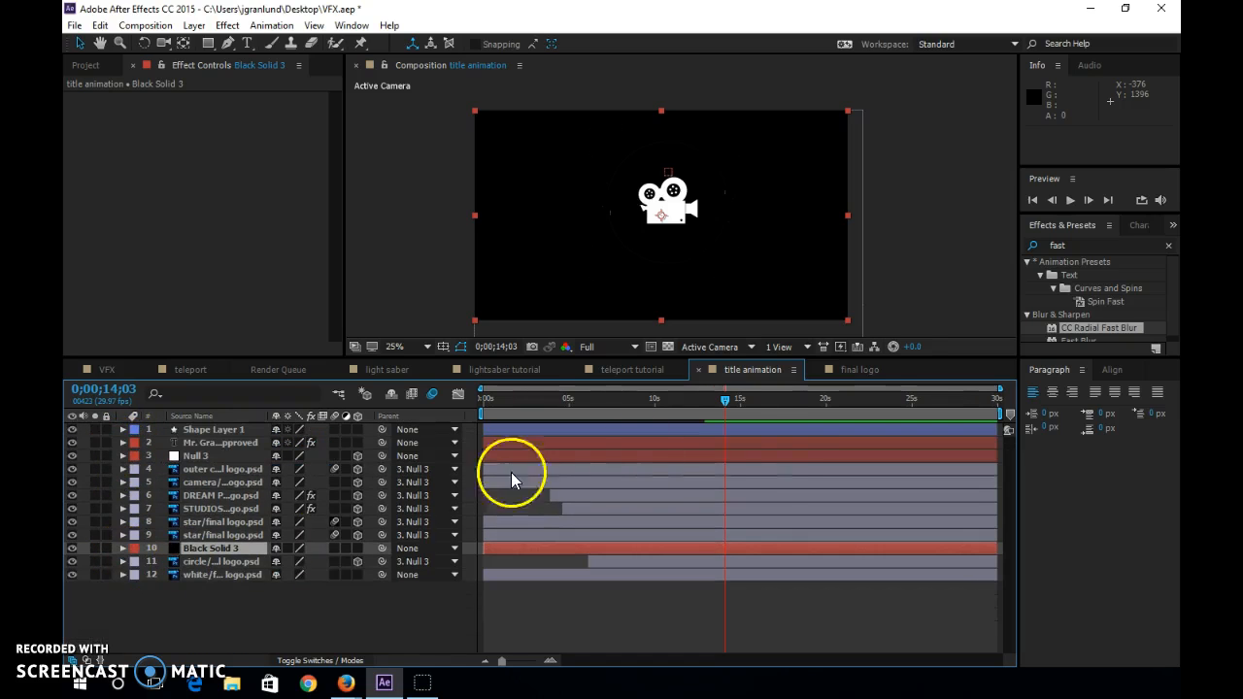
Trim the ends of the outer circle, Null 3, handwritten text and Shape Layer 1 layers to 0;00;14;03.
{"action": "left_click", "coordinate": [525, 537]}
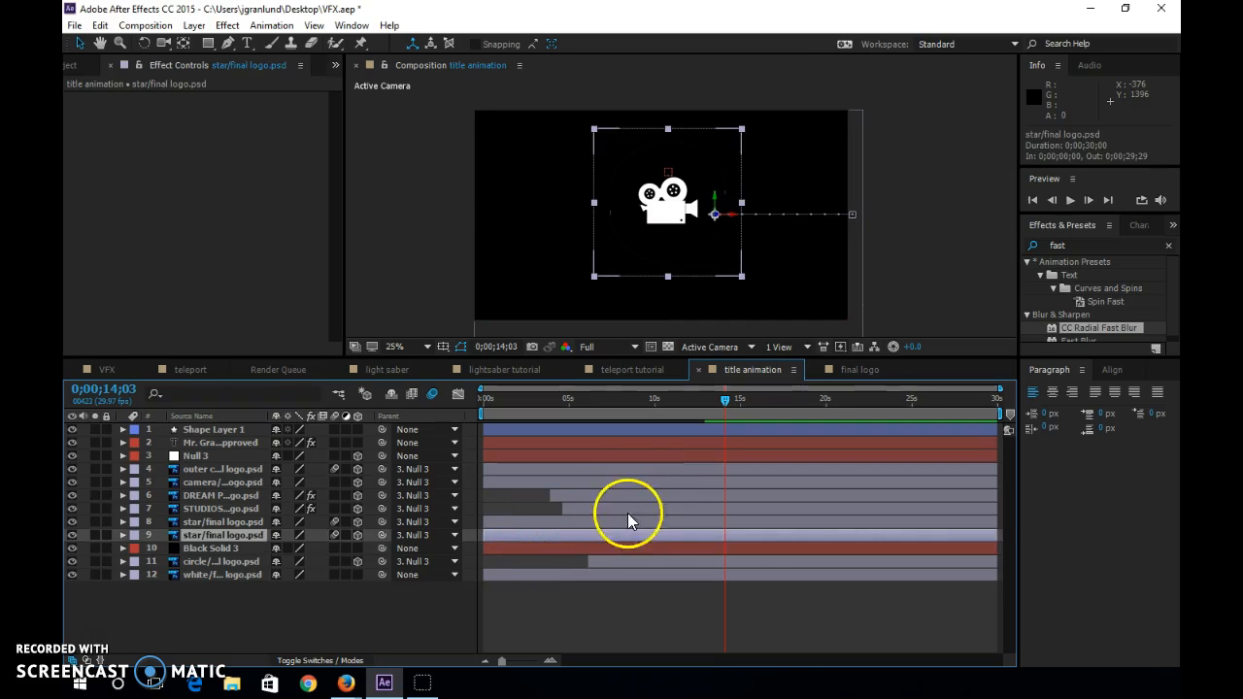
{"action": "left_click", "coordinate": [224, 469]}
{"action": "left_click", "coordinate": [230, 483]}
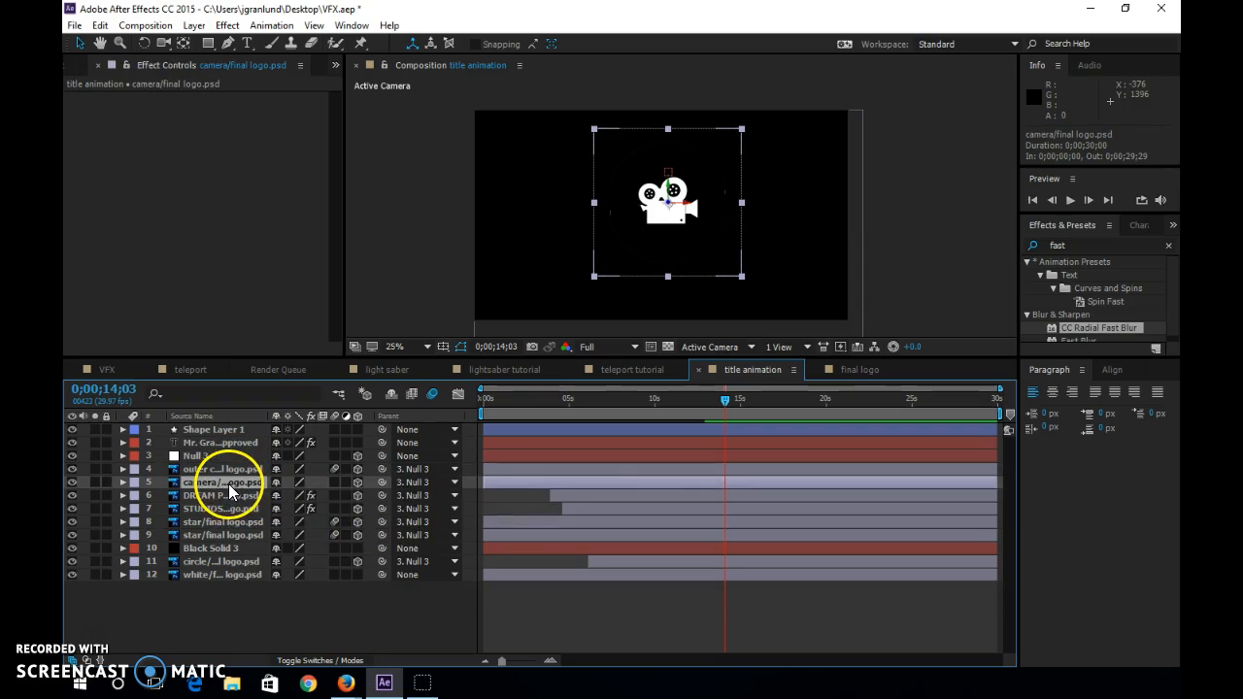
{"action": "left_click_drag", "start_coordinate": [995, 469], "coordinate": [716, 476]}
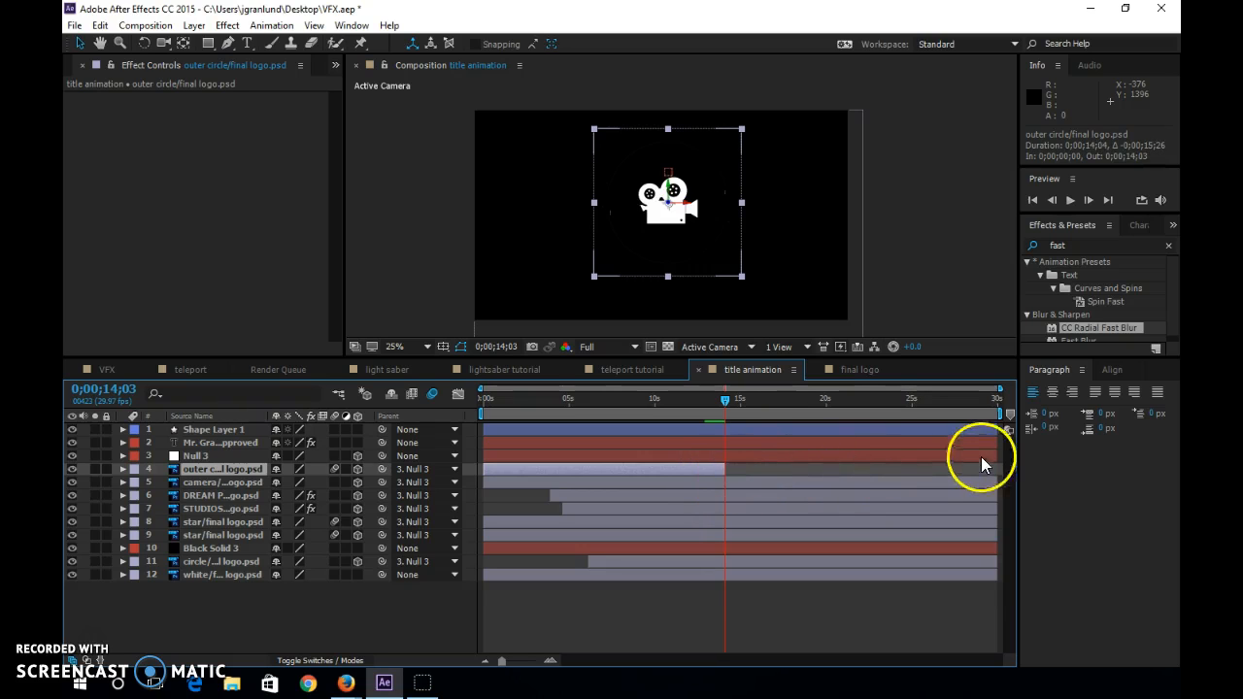
{"action": "left_click_drag", "start_coordinate": [995, 460], "coordinate": [726, 459]}
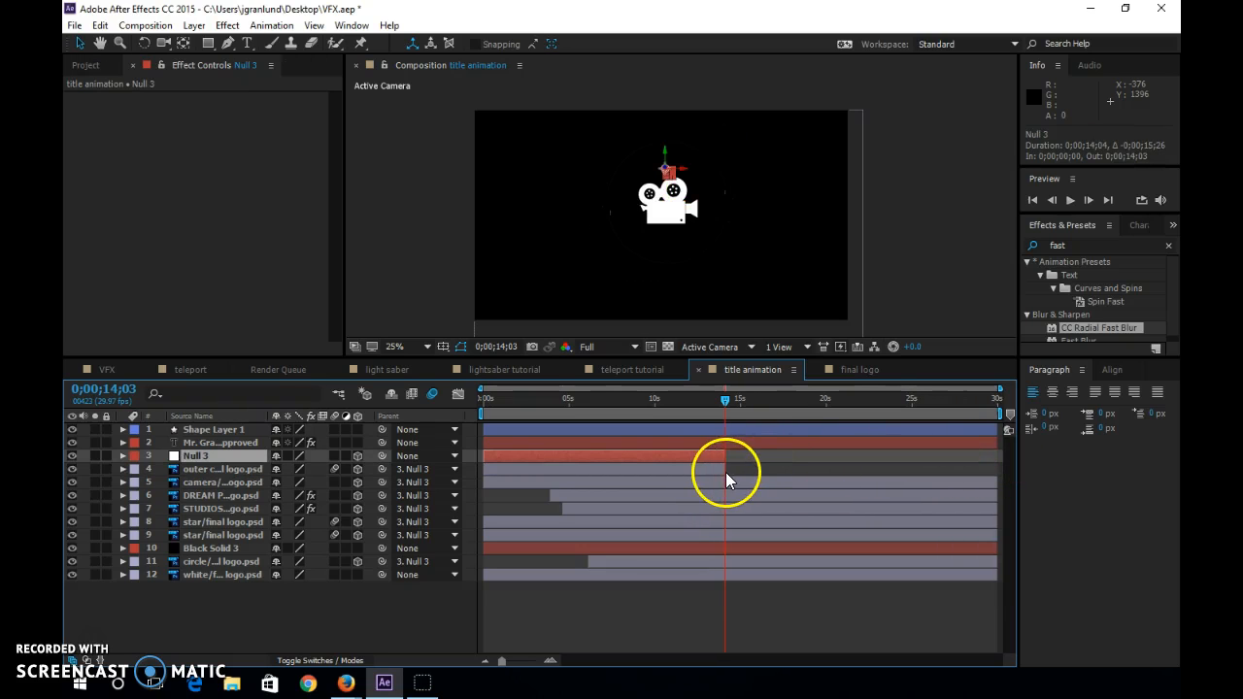
{"action": "left_click_drag", "start_coordinate": [999, 443], "coordinate": [726, 447]}
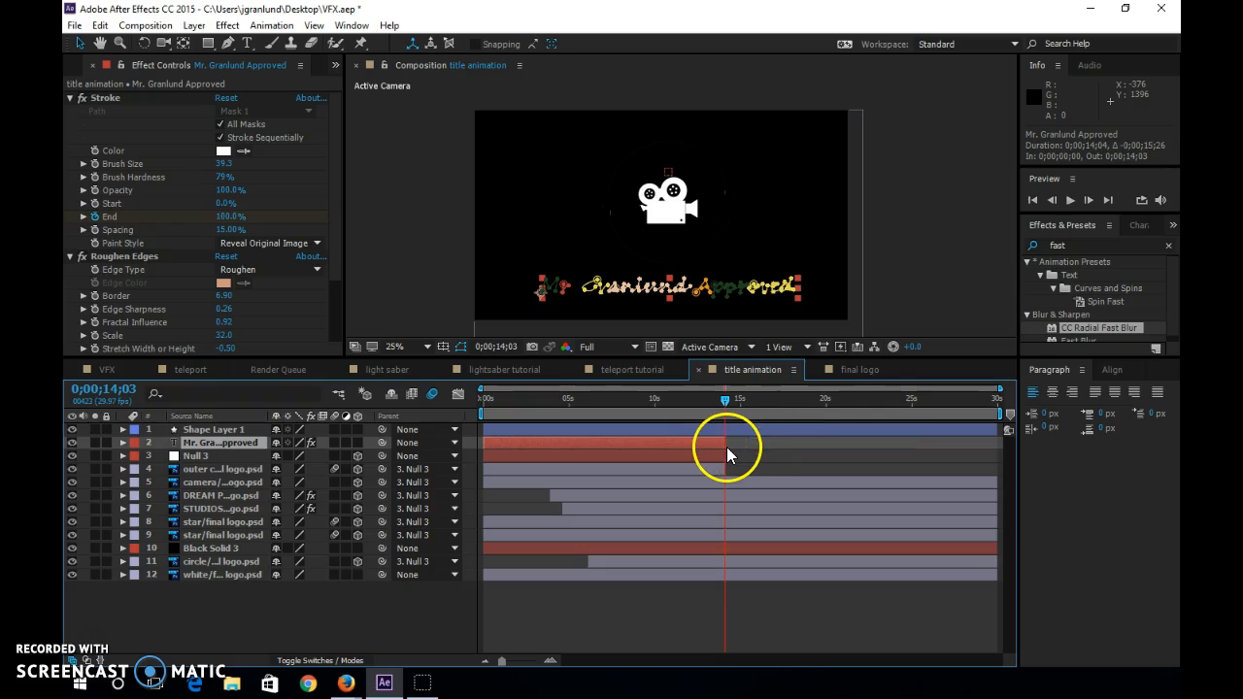
{"action": "left_click_drag", "start_coordinate": [996, 429], "coordinate": [729, 441]}
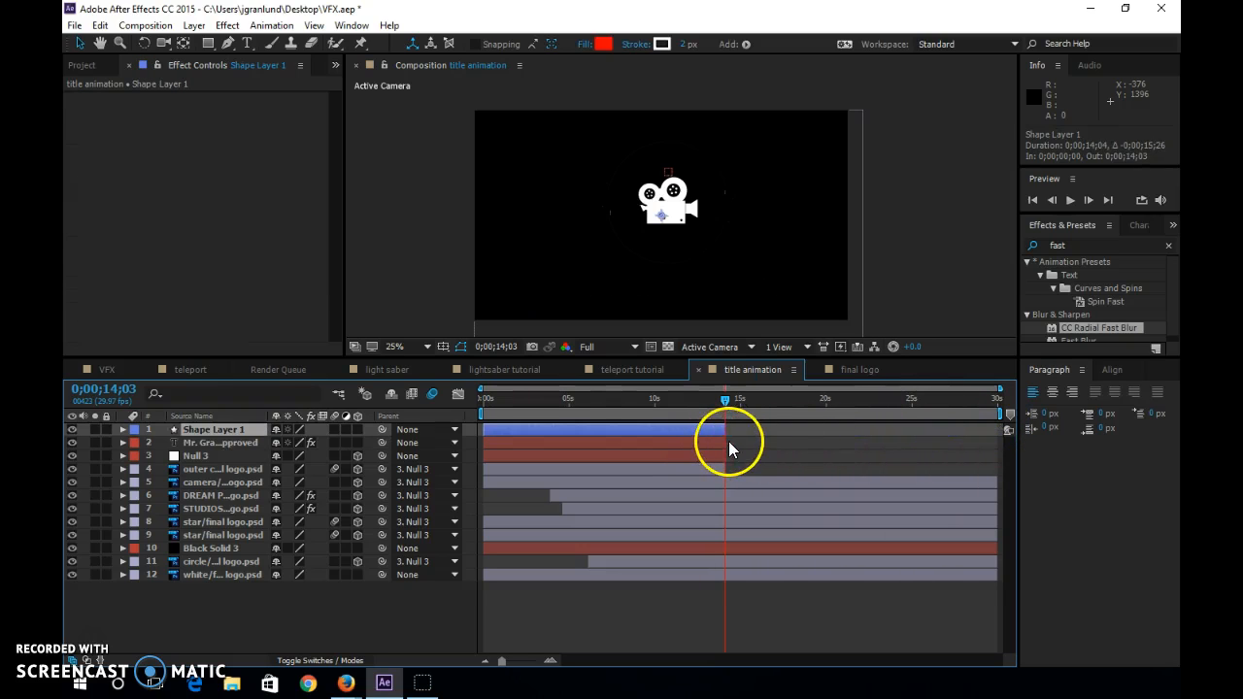
Trim the ends of the DREAM PLUG, STUDIOS, both star, circle and white layers to 0;00;14;03.
{"action": "left_click", "coordinate": [976, 483]}
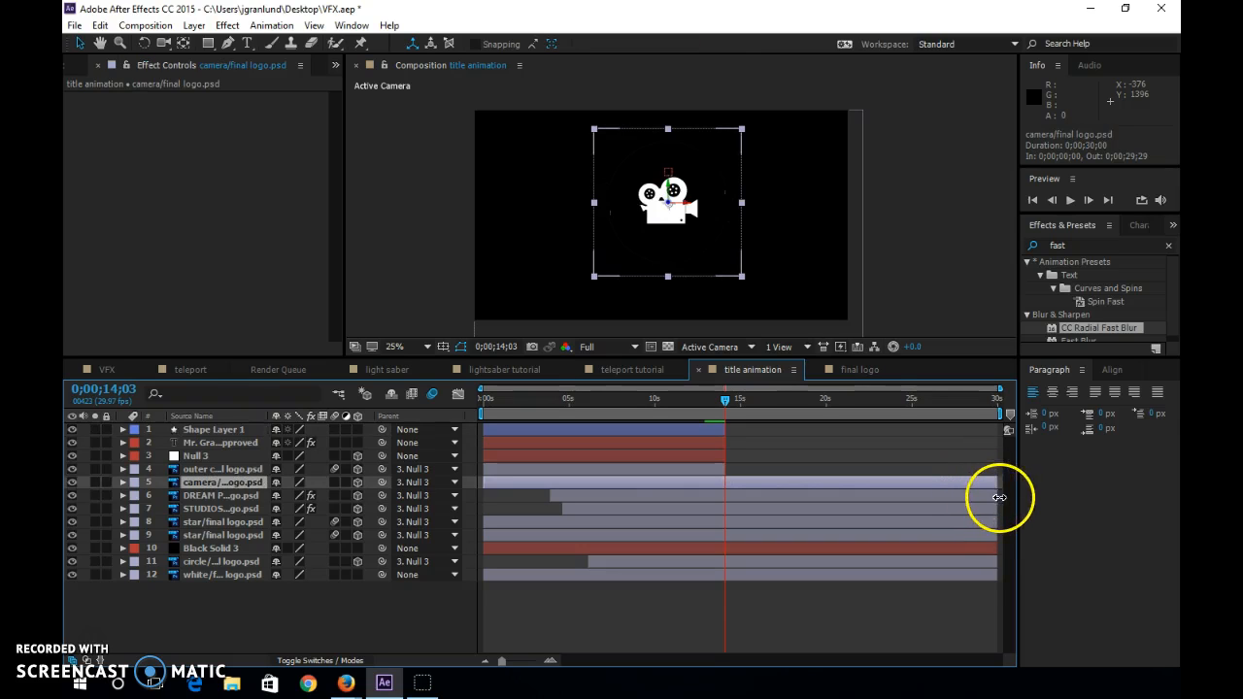
{"action": "left_click", "coordinate": [991, 497]}
{"action": "left_click", "coordinate": [989, 533], "text": "shift"}
{"action": "left_click_drag", "start_coordinate": [993, 533], "coordinate": [732, 537]}
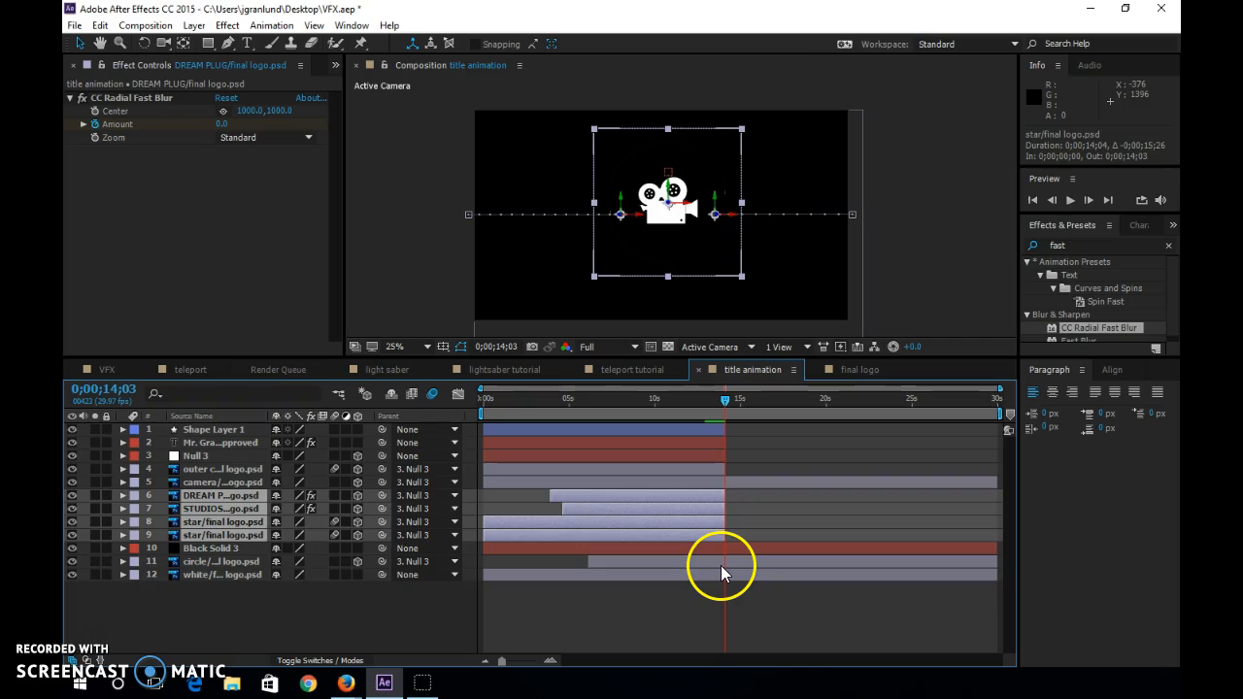
{"action": "left_click", "coordinate": [721, 561]}
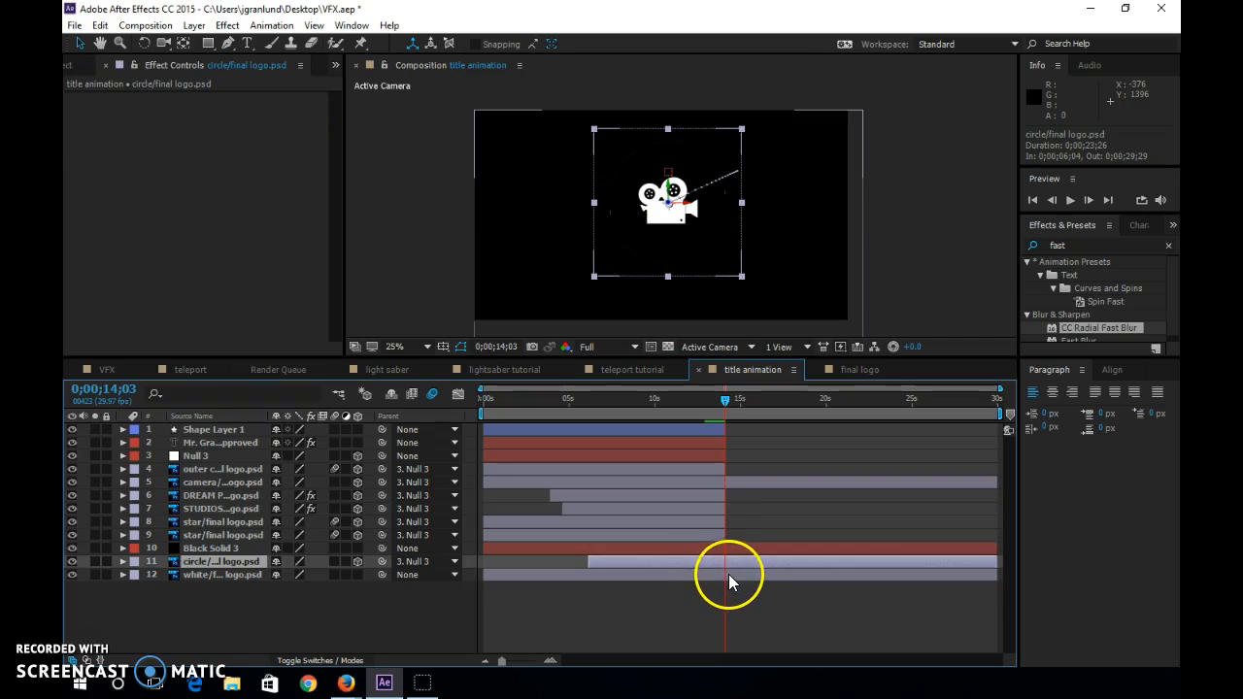
{"action": "left_click", "coordinate": [729, 574], "text": "shift"}
{"action": "left_click_drag", "start_coordinate": [993, 561], "coordinate": [721, 568]}
Start the black solid at 0;00;13;21 and keyframe its Opacity from 0% at 0;00;13;26 to 100% at 0;00;14;03.
{"action": "left_click_drag", "start_coordinate": [484, 548], "coordinate": [721, 552]}
{"action": "key", "text": "t"}
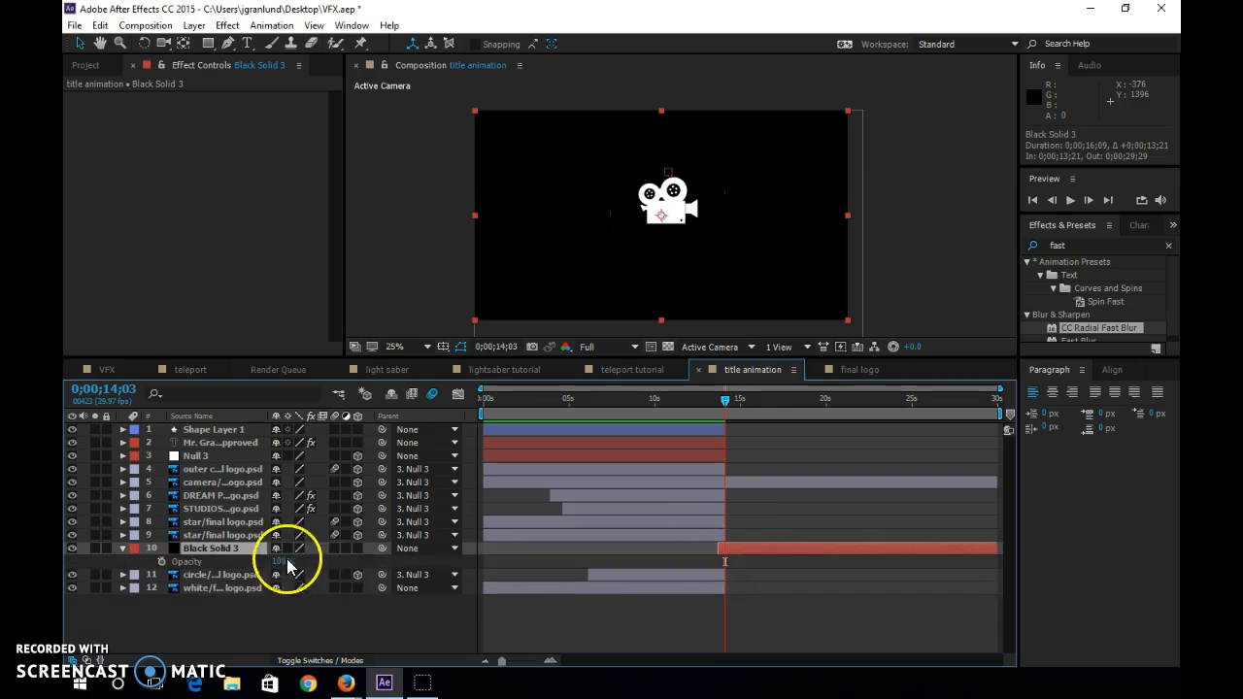
{"action": "left_click", "coordinate": [161, 561]}
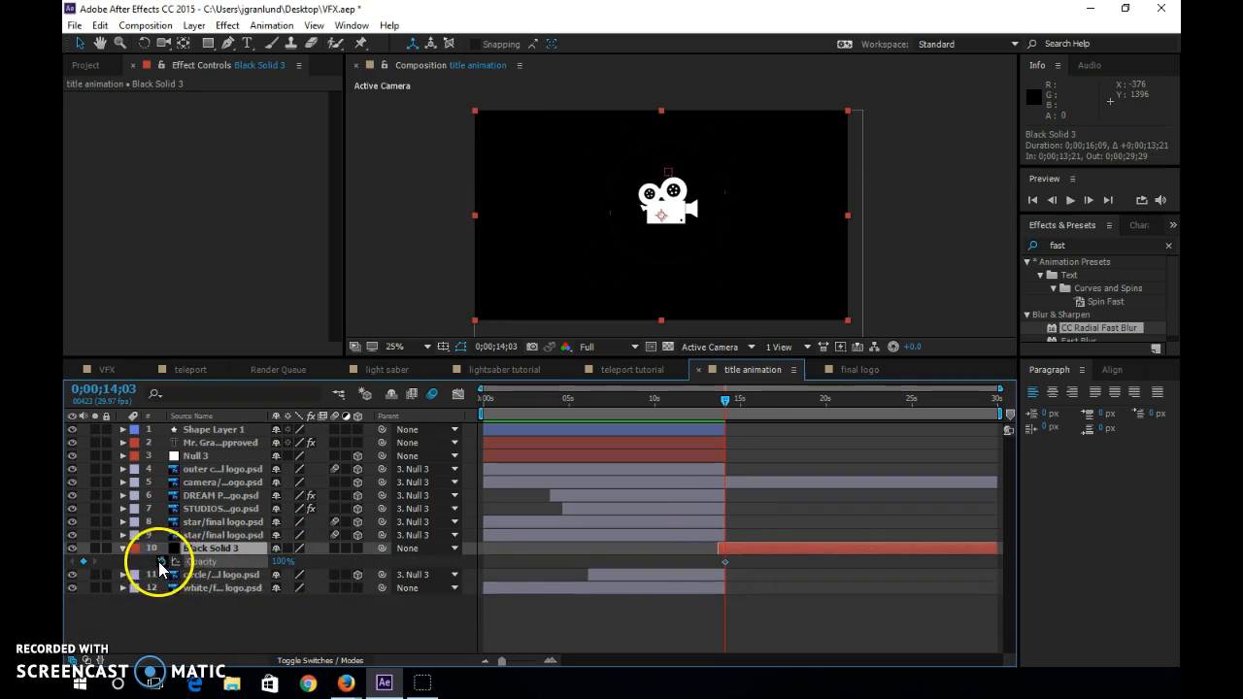
{"action": "left_click_drag", "start_coordinate": [725, 398], "coordinate": [721, 398]}
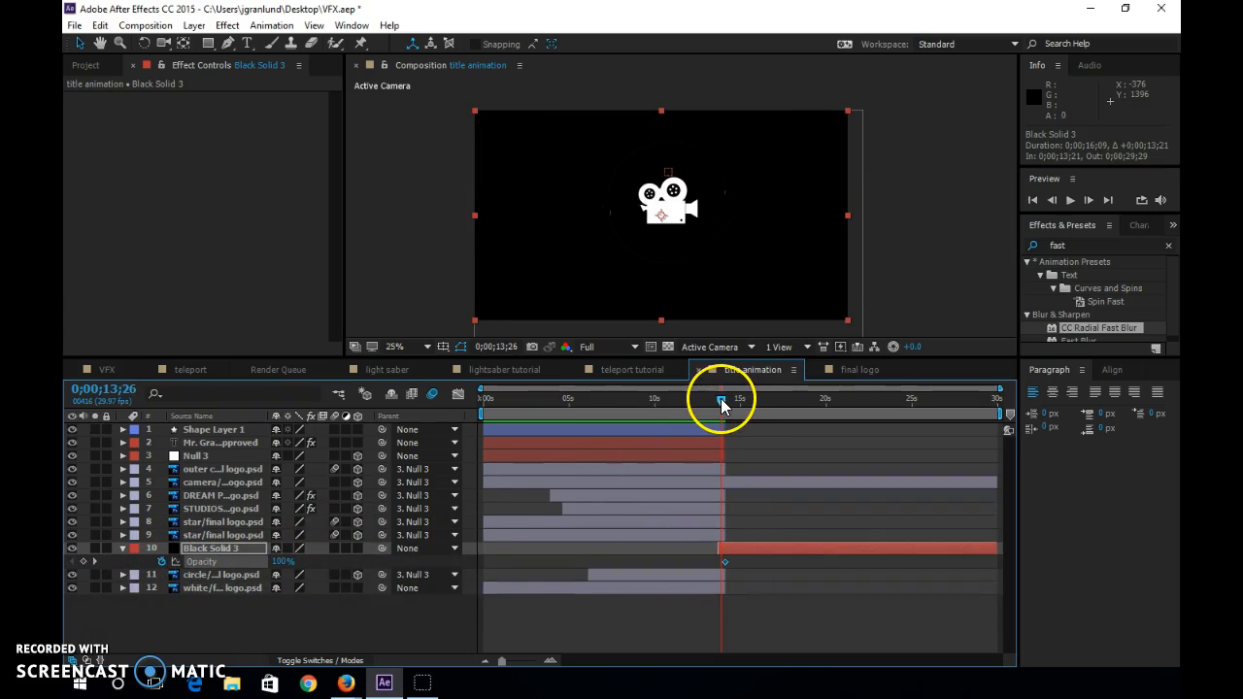
{"action": "left_click", "coordinate": [282, 562]}
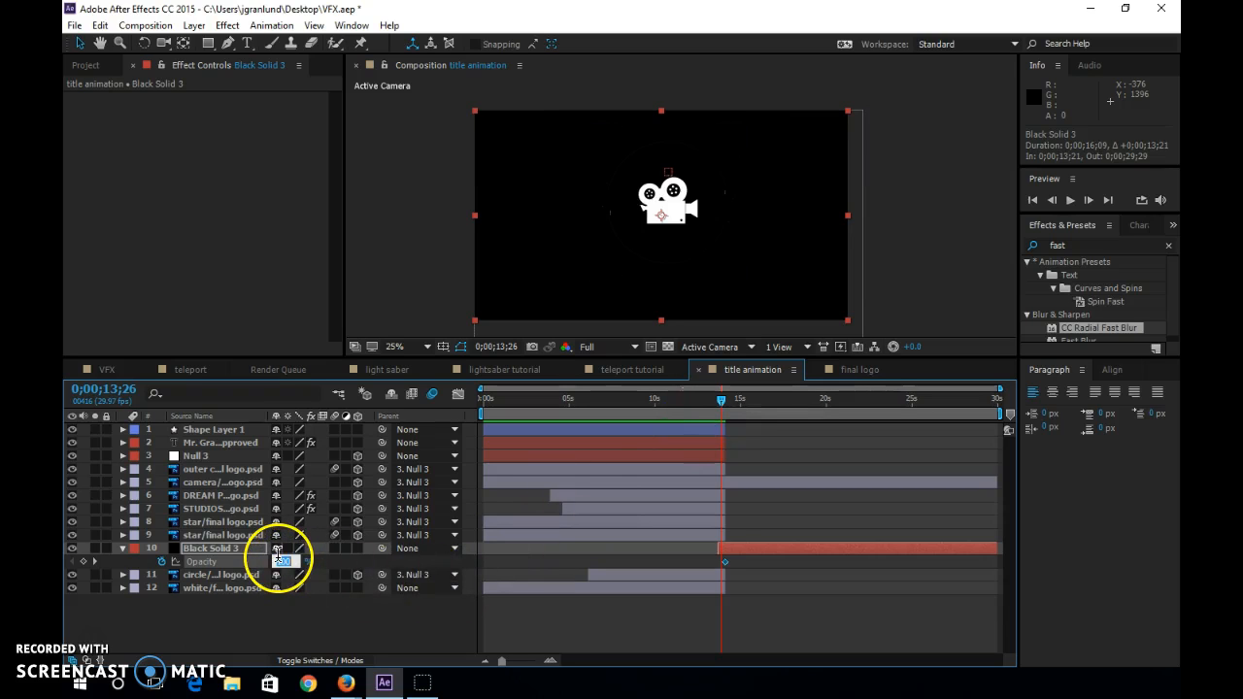
{"action": "type", "text": "0"}
{"action": "key", "text": "Return"}
{"action": "key", "text": "space"}
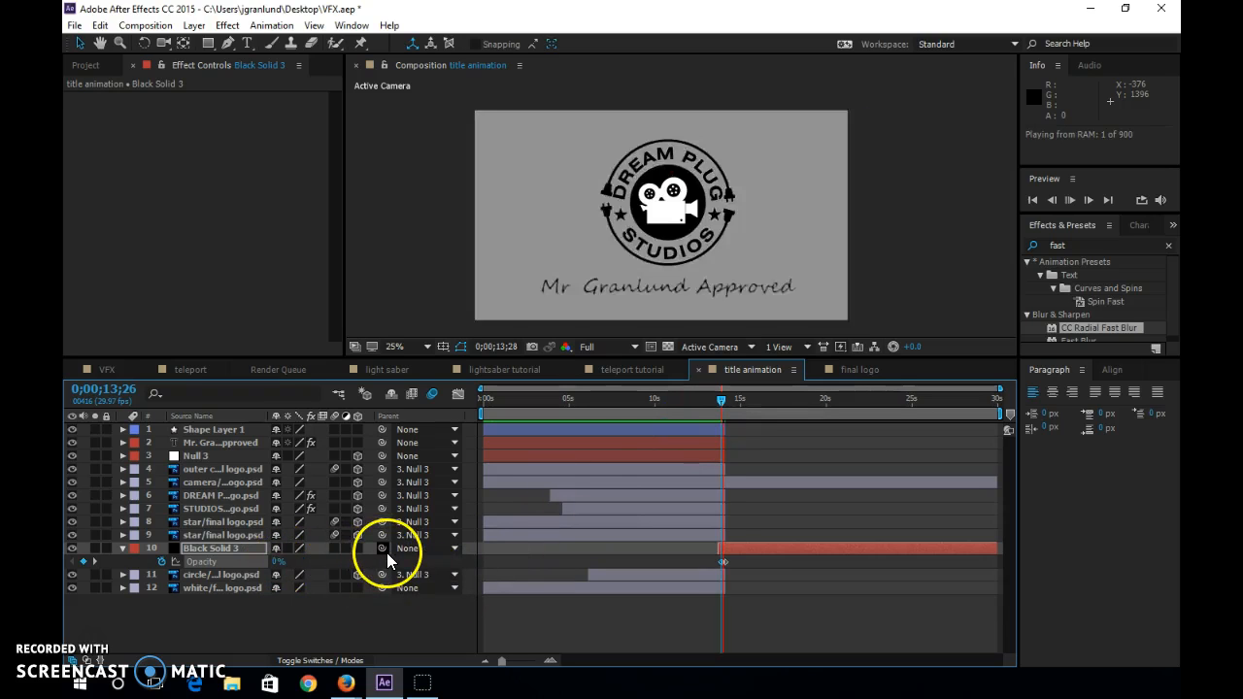
{"action": "left_click_drag", "start_coordinate": [737, 402], "coordinate": [725, 406]}
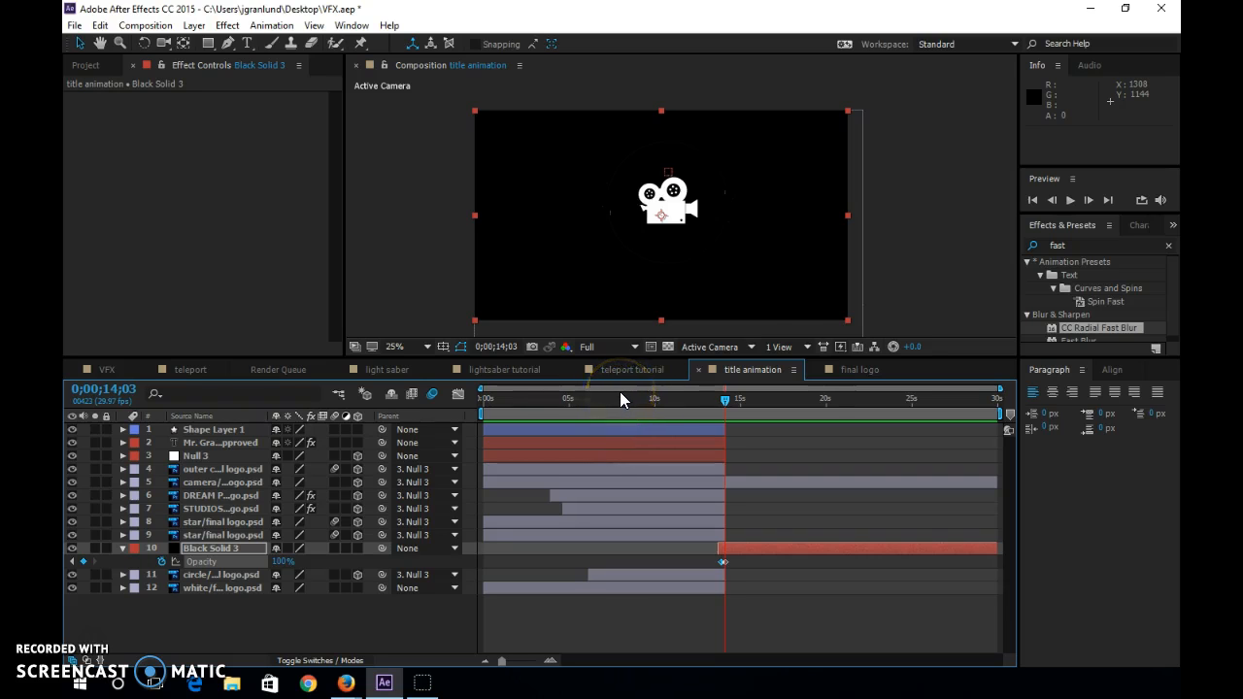
Create a 1920 x 1080 px black solid named fog directly above the Null 3 layer.
{"action": "left_click", "coordinate": [215, 456]}
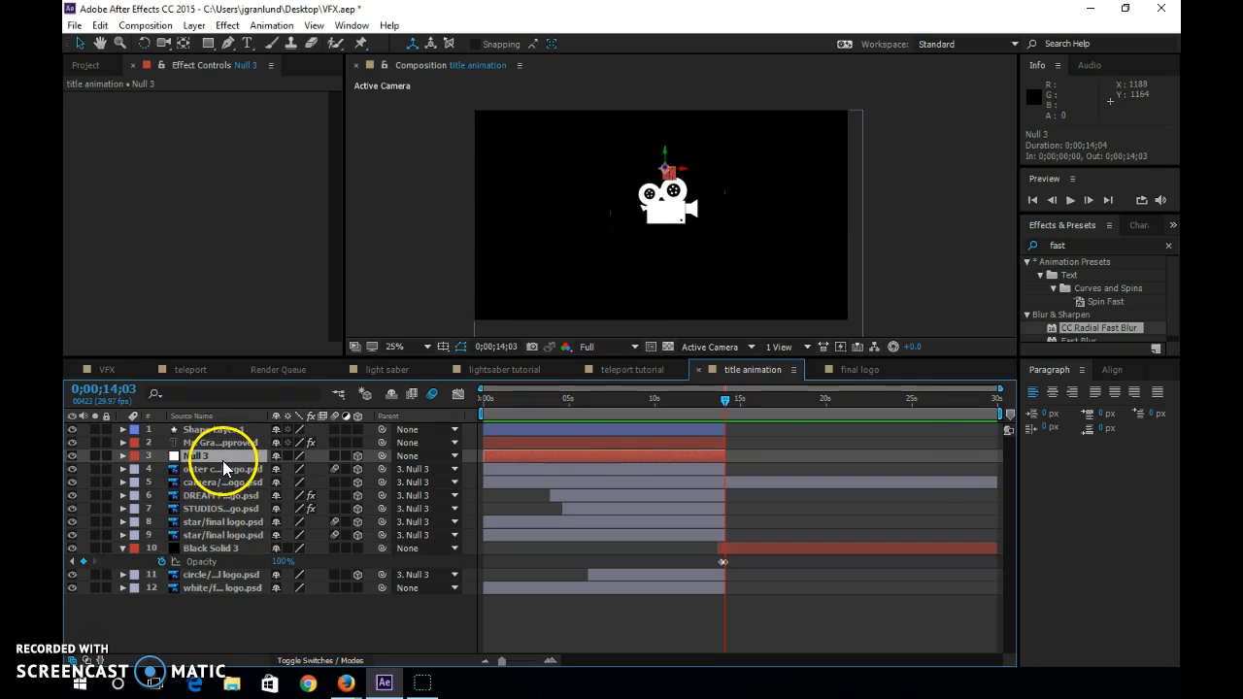
{"action": "key", "text": "ctrl+y"}
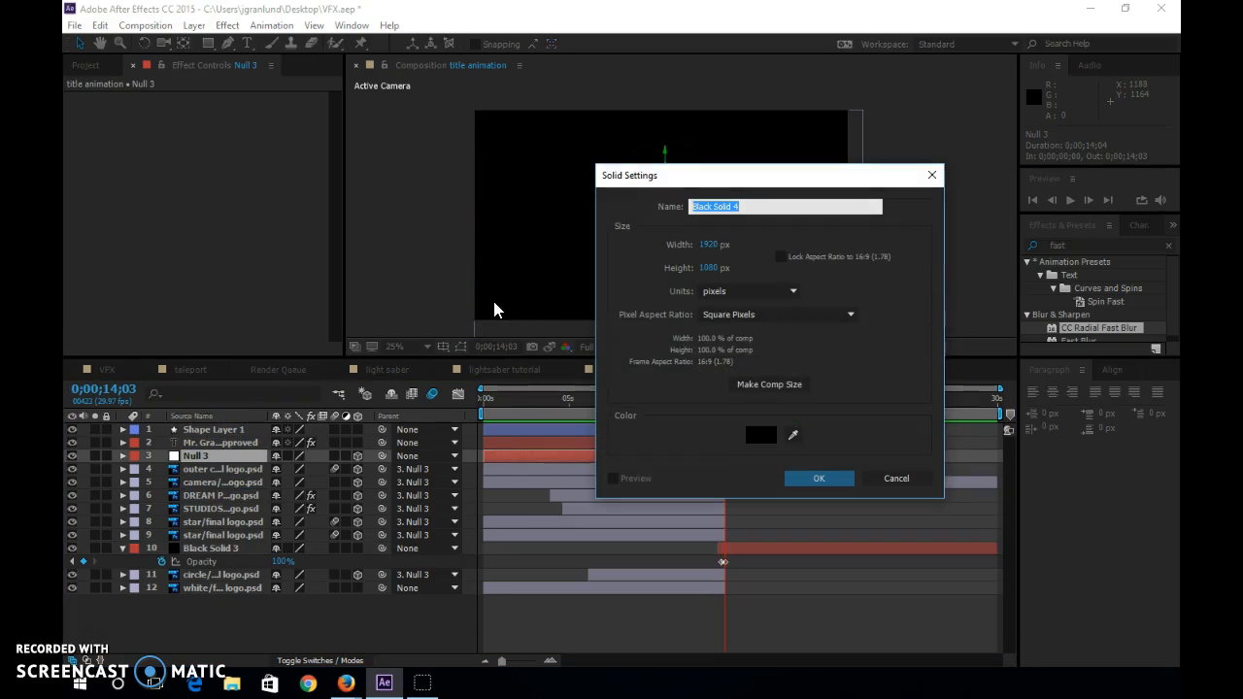
{"action": "type", "text": "fog"}
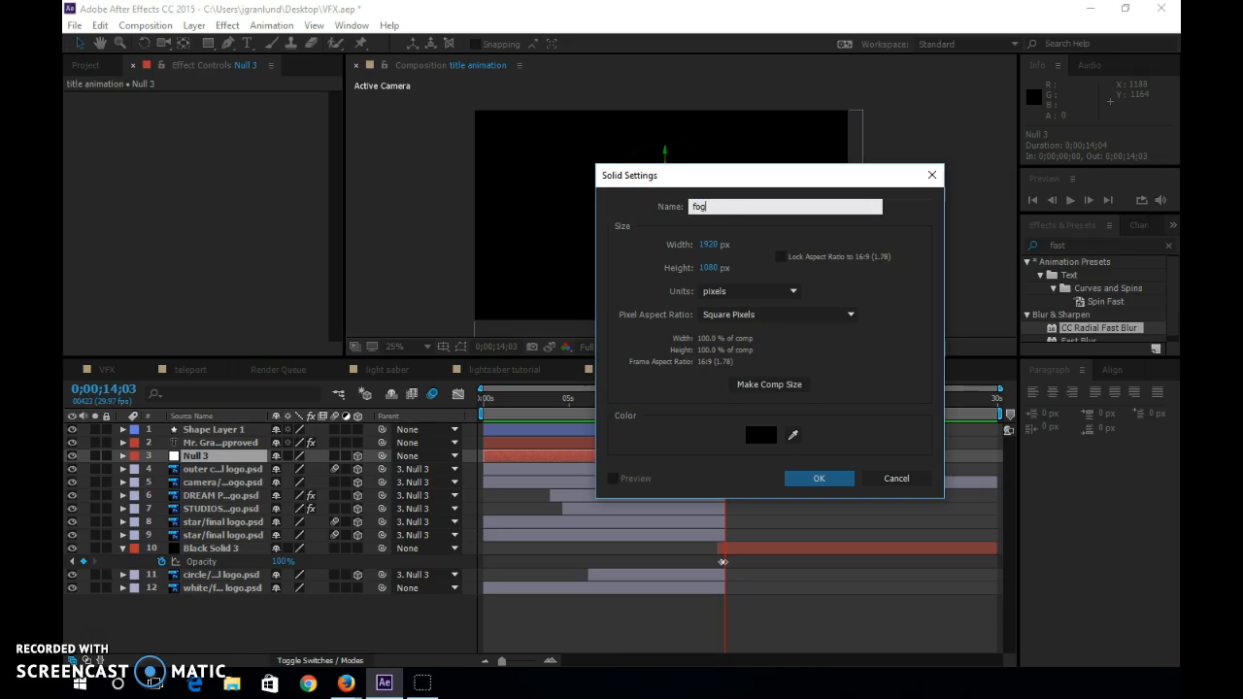
{"action": "key", "text": "Return"}
Apply the Fractal Noise effect to the fog layer and trim the layer's start to 0;00;14;03.
{"action": "left_click", "coordinate": [1139, 244]}
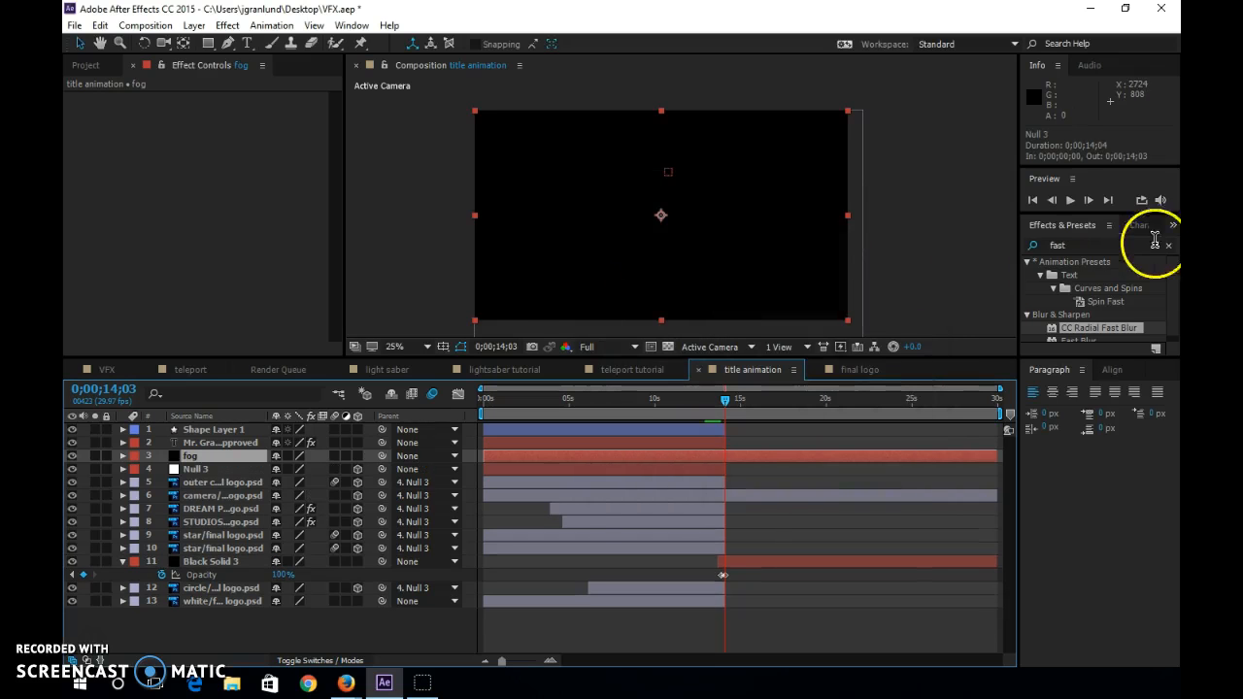
{"action": "double_click", "coordinate": [1102, 244]}
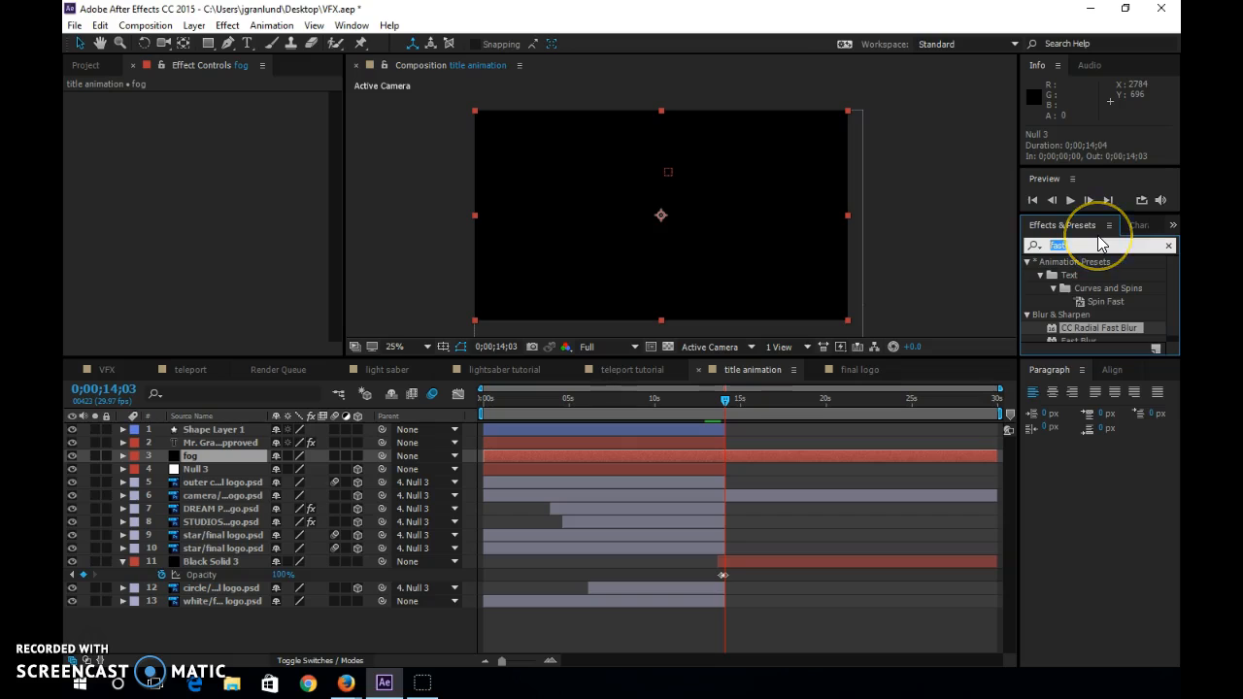
{"action": "type", "text": "fractal"}
{"action": "key", "text": "BackSpace"}
{"action": "key", "text": "BackSpace"}
{"action": "key", "text": "BackSpace"}
{"action": "key", "text": "BackSpace"}
{"action": "key", "text": "BackSpace"}
{"action": "key", "text": "BackSpace"}
{"action": "key", "text": "BackSpace"}
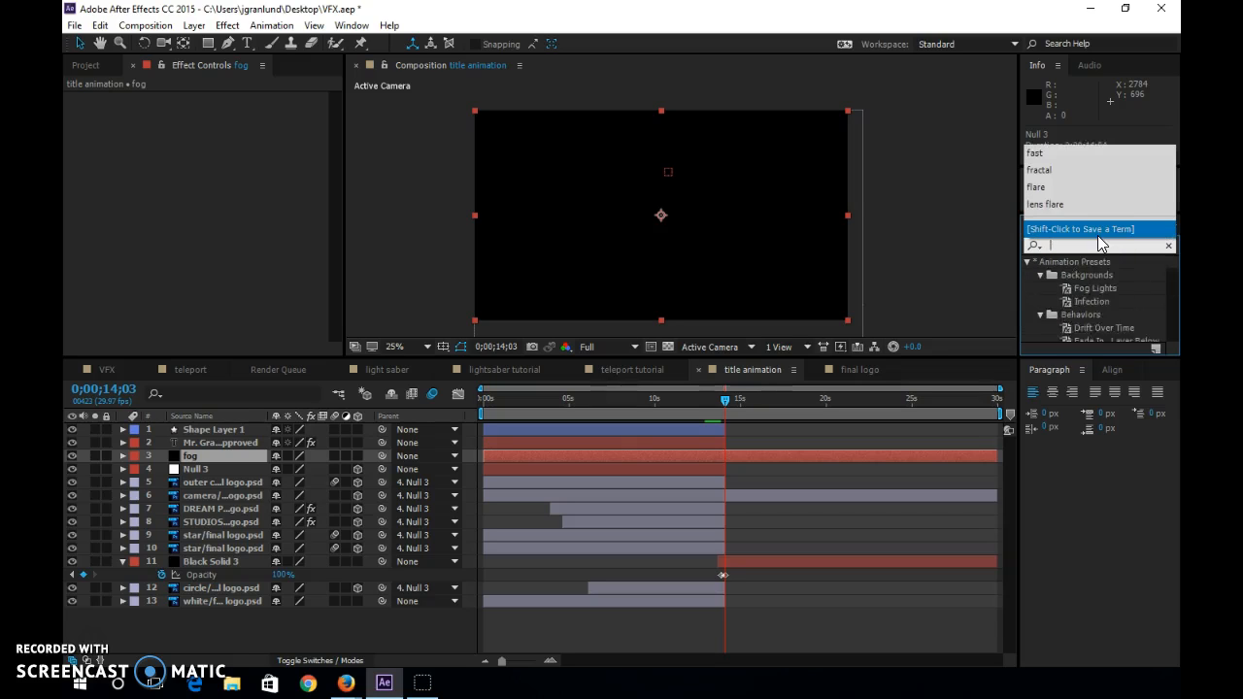
{"action": "type", "text": "noise"}
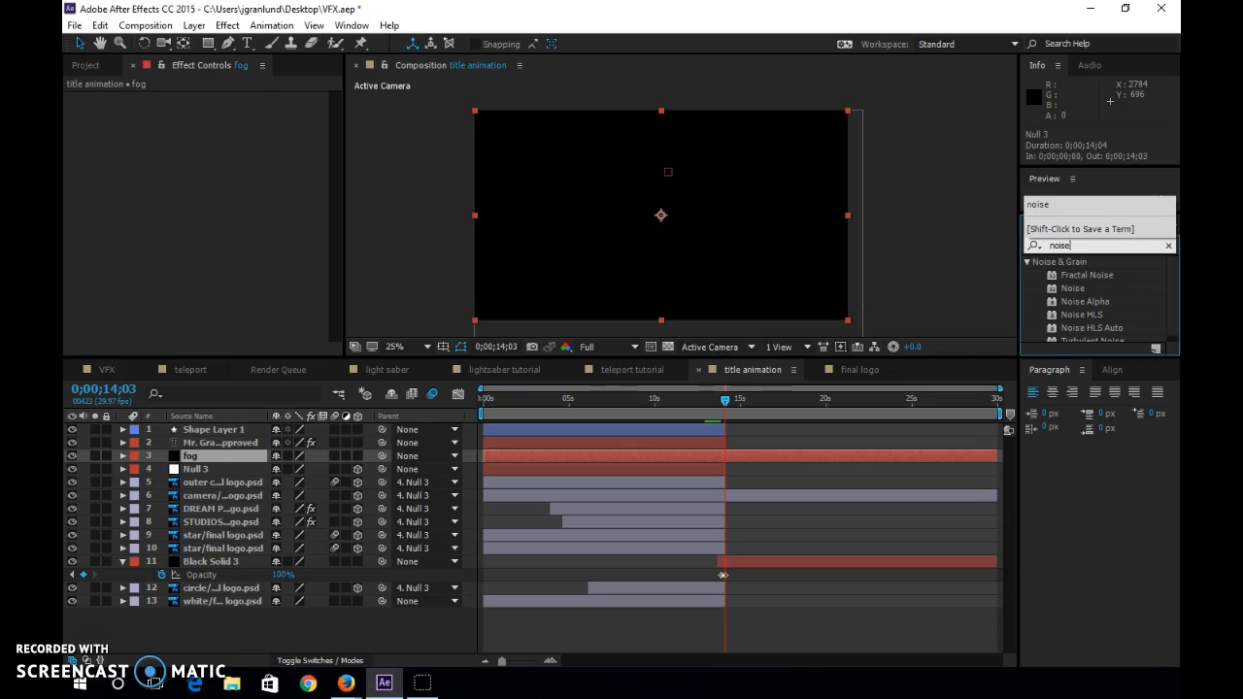
{"action": "scroll", "coordinate": [1130, 309], "scroll_direction": "down", "scroll_amount": 1}
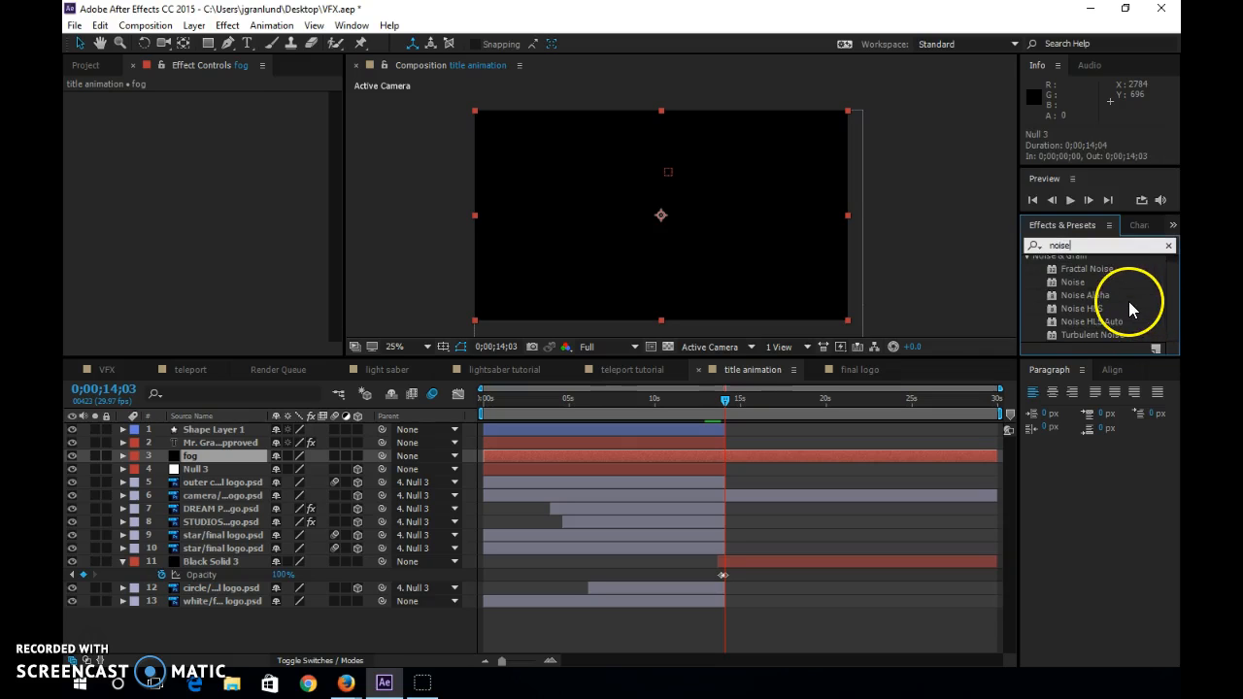
{"action": "scroll", "coordinate": [1064, 287], "scroll_direction": "up", "scroll_amount": 1}
{"action": "left_click_drag", "start_coordinate": [1060, 281], "coordinate": [721, 454]}
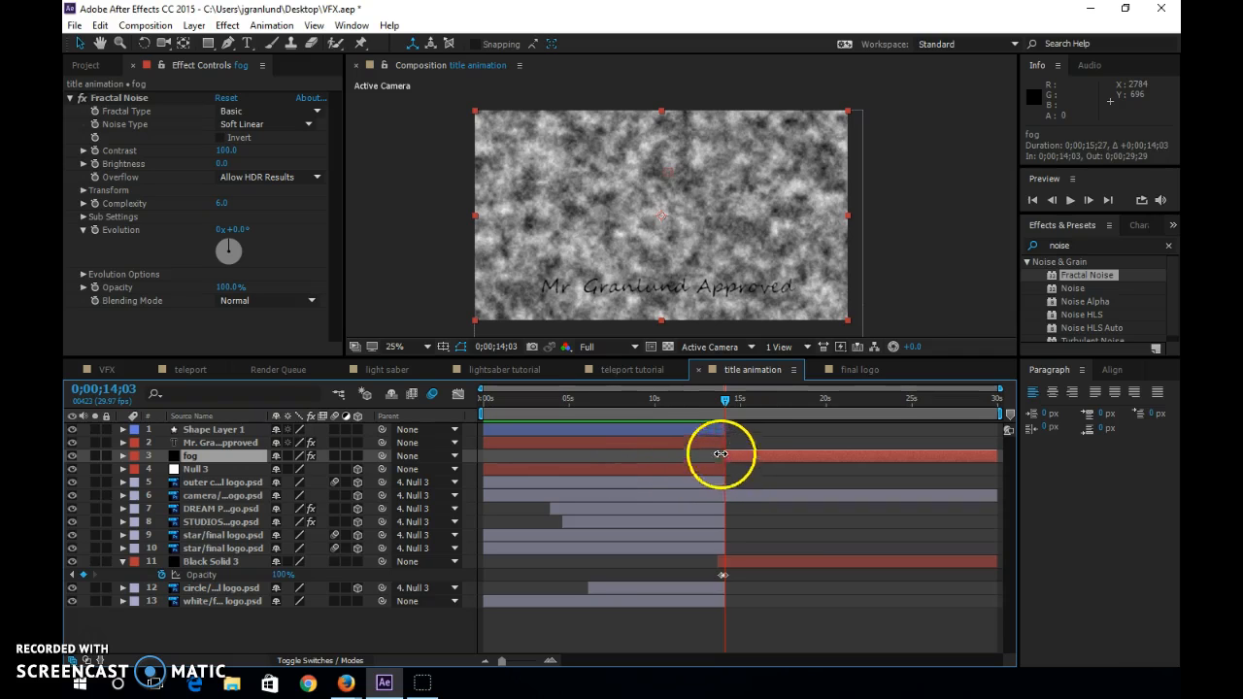
{"action": "left_click_drag", "start_coordinate": [722, 401], "coordinate": [725, 402]}
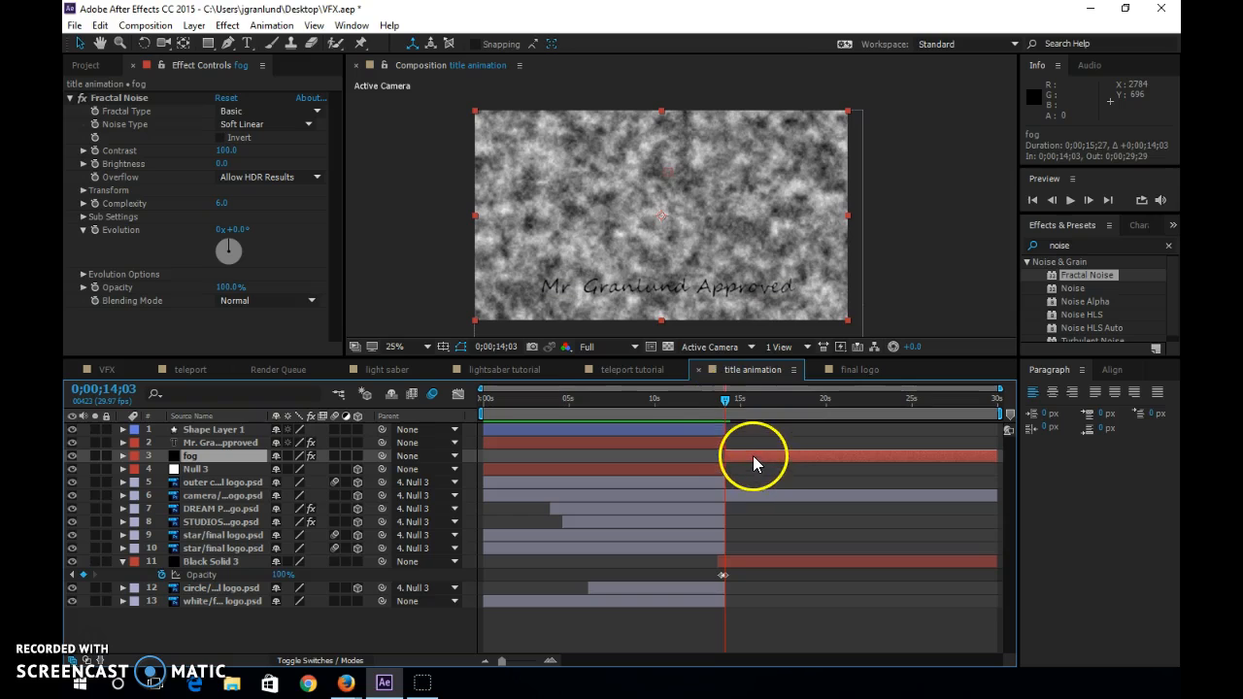
Set the fog's Fractal Type to Dynamic Progressive and its Noise Type to Spline.
{"action": "left_click", "coordinate": [263, 113]}
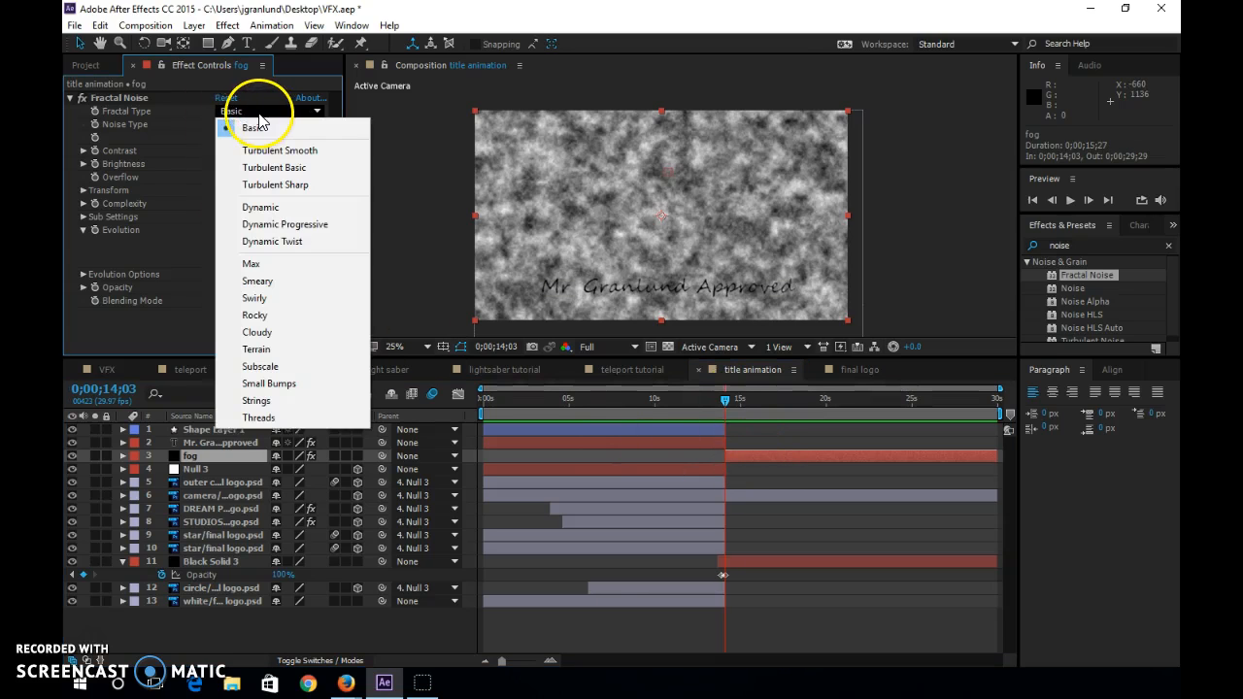
{"action": "left_click", "coordinate": [291, 224]}
{"action": "left_click", "coordinate": [270, 125]}
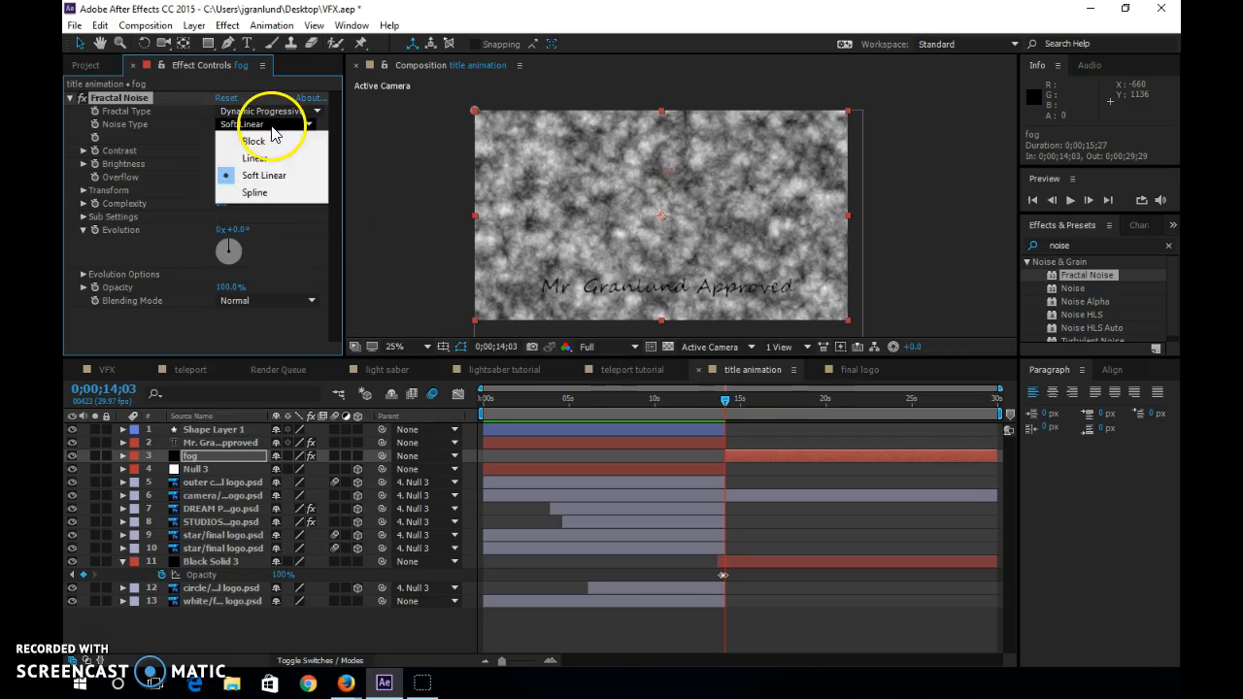
{"action": "left_click", "coordinate": [268, 194]}
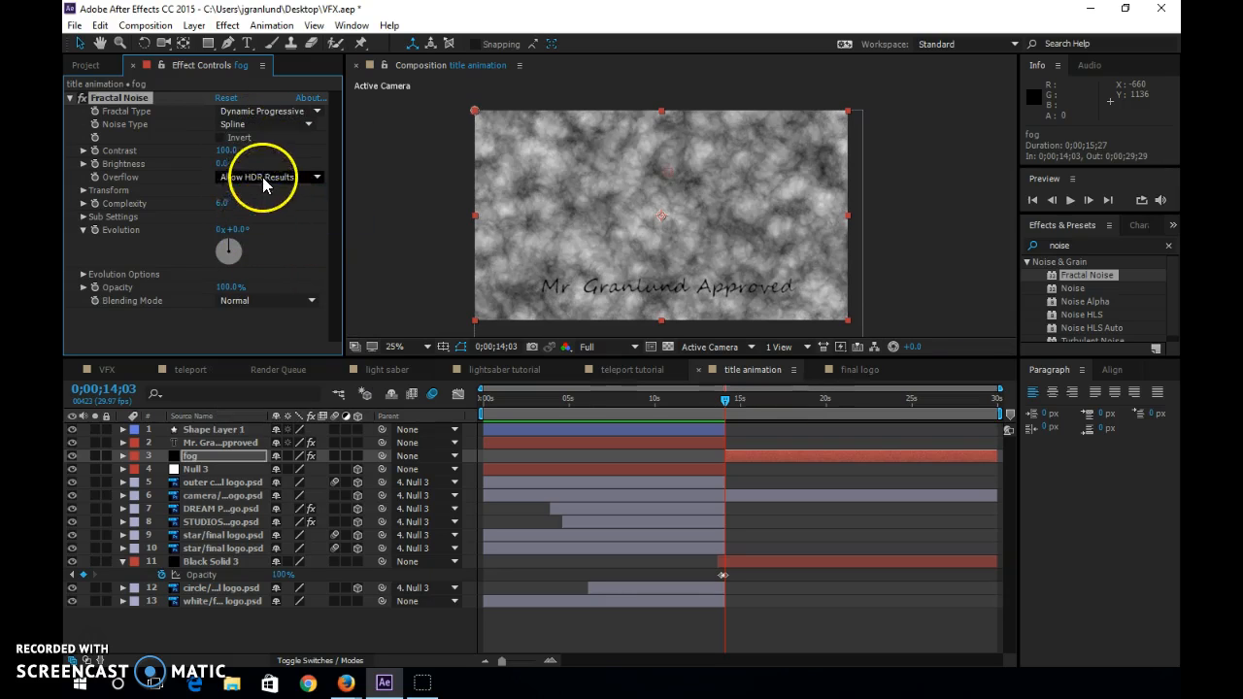
Set the Fractal Noise Sub Influence to 78, Sub Scaling to 57, Sub Rotation to 220° and Complexity to 6.2.
{"action": "left_click", "coordinate": [84, 217]}
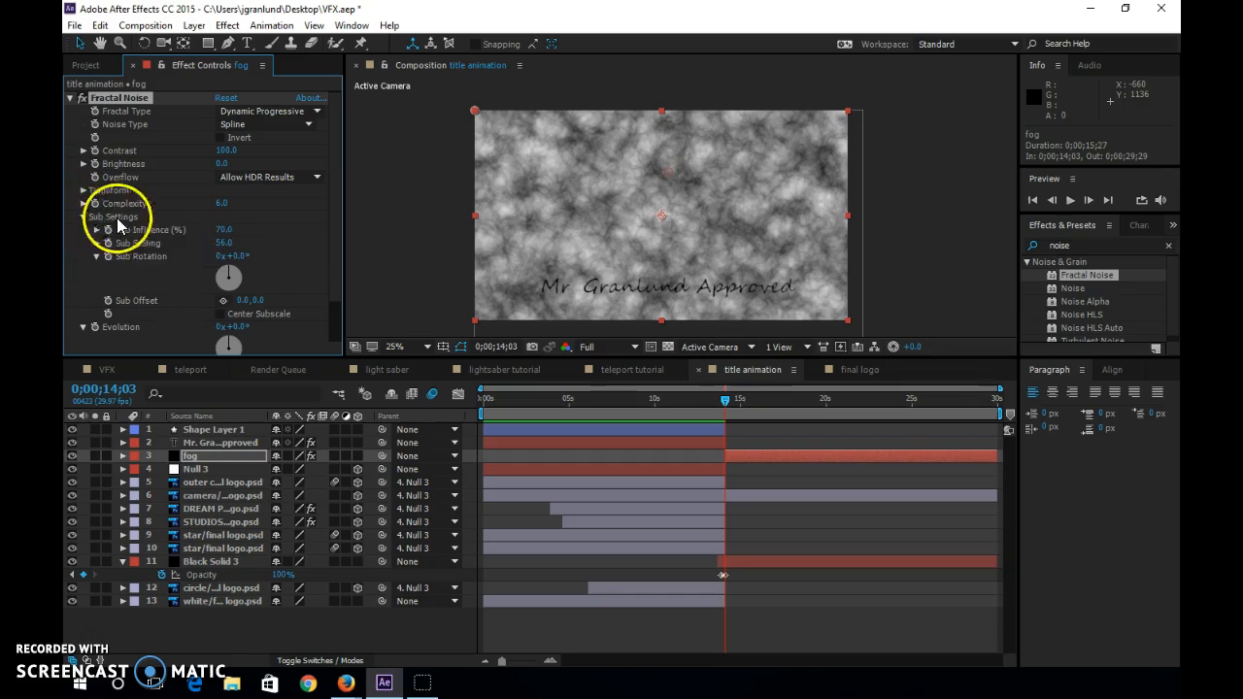
{"action": "left_click", "coordinate": [240, 257]}
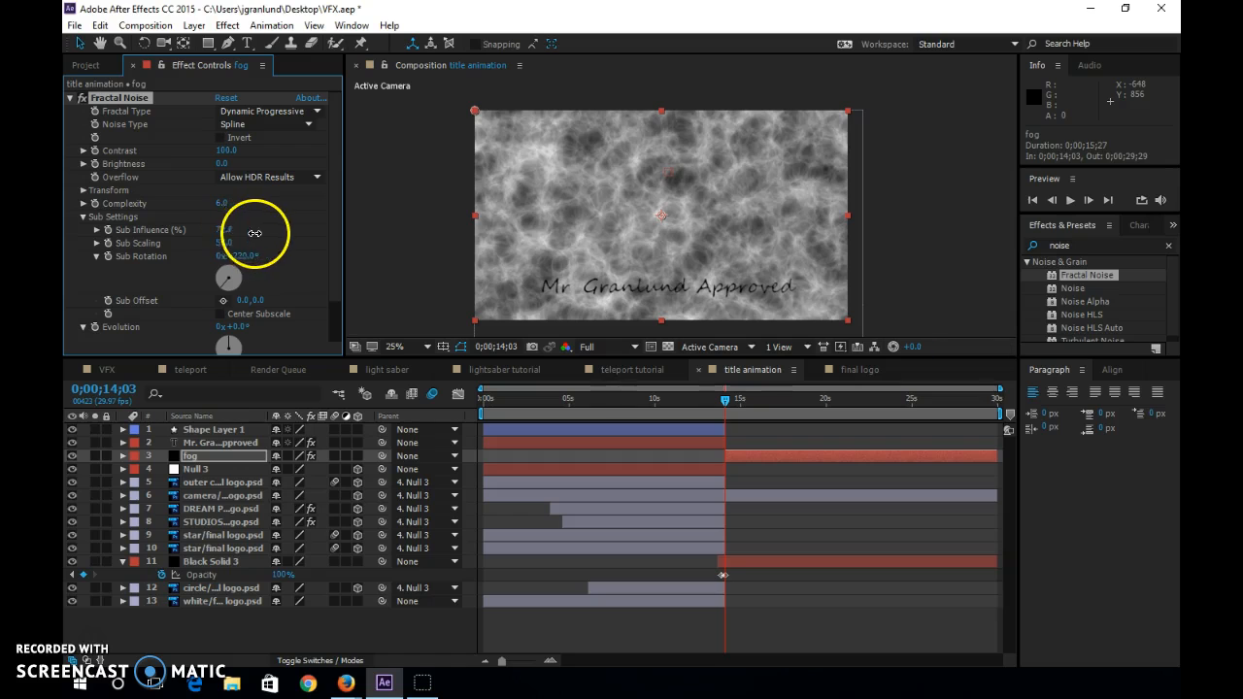
{"action": "left_click_drag", "start_coordinate": [297, 232], "coordinate": [236, 201]}
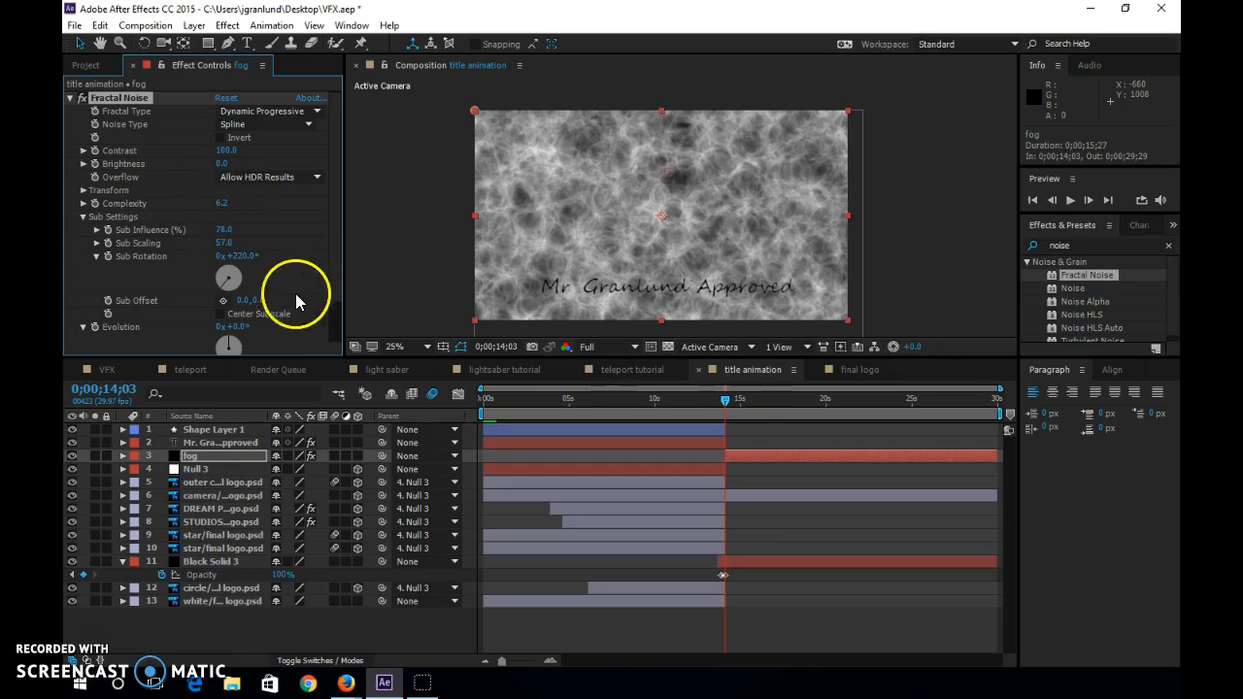
Keyframe the fog's Evolution from 0 at 0;00;14;03 to 10 revolutions at 0;00;29;29.
{"action": "left_click", "coordinate": [94, 327]}
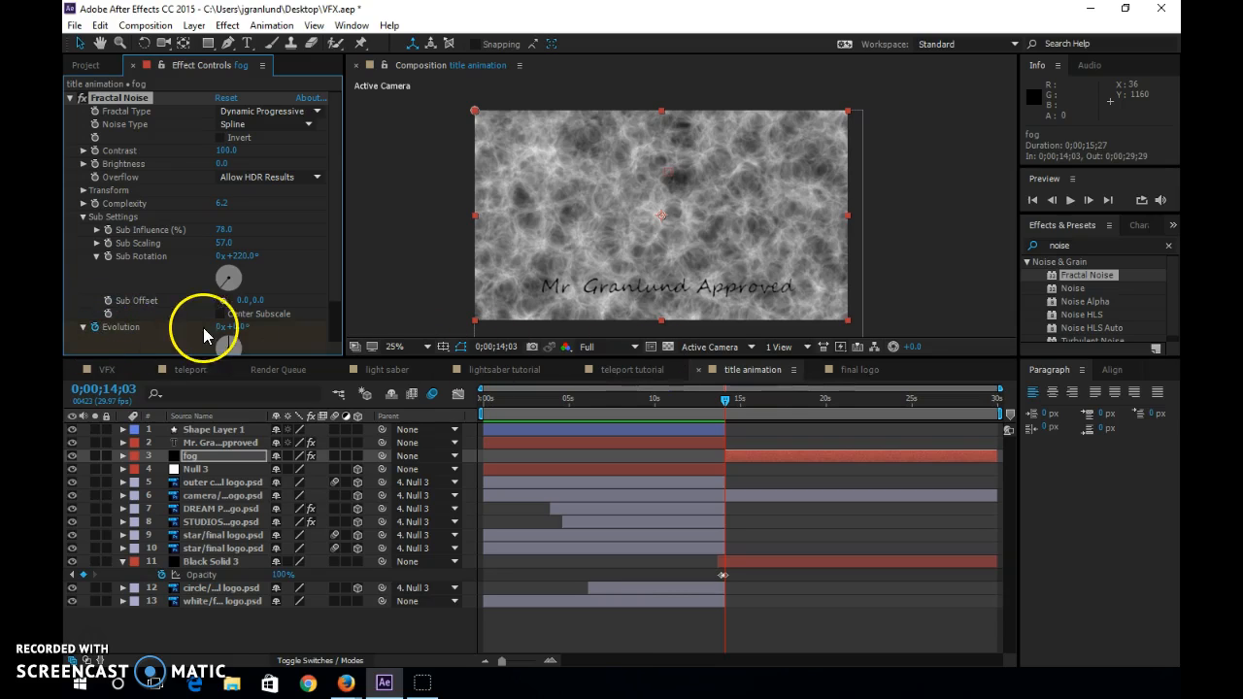
{"action": "left_click", "coordinate": [912, 412]}
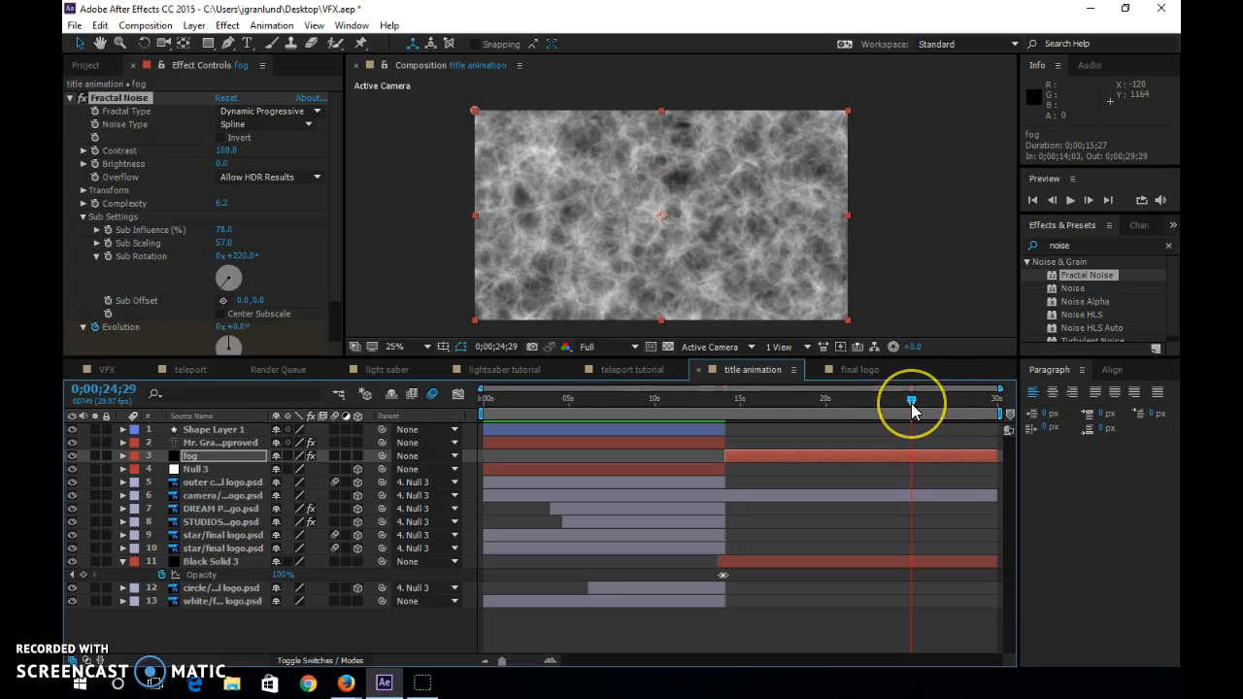
{"action": "left_click", "coordinate": [1001, 412]}
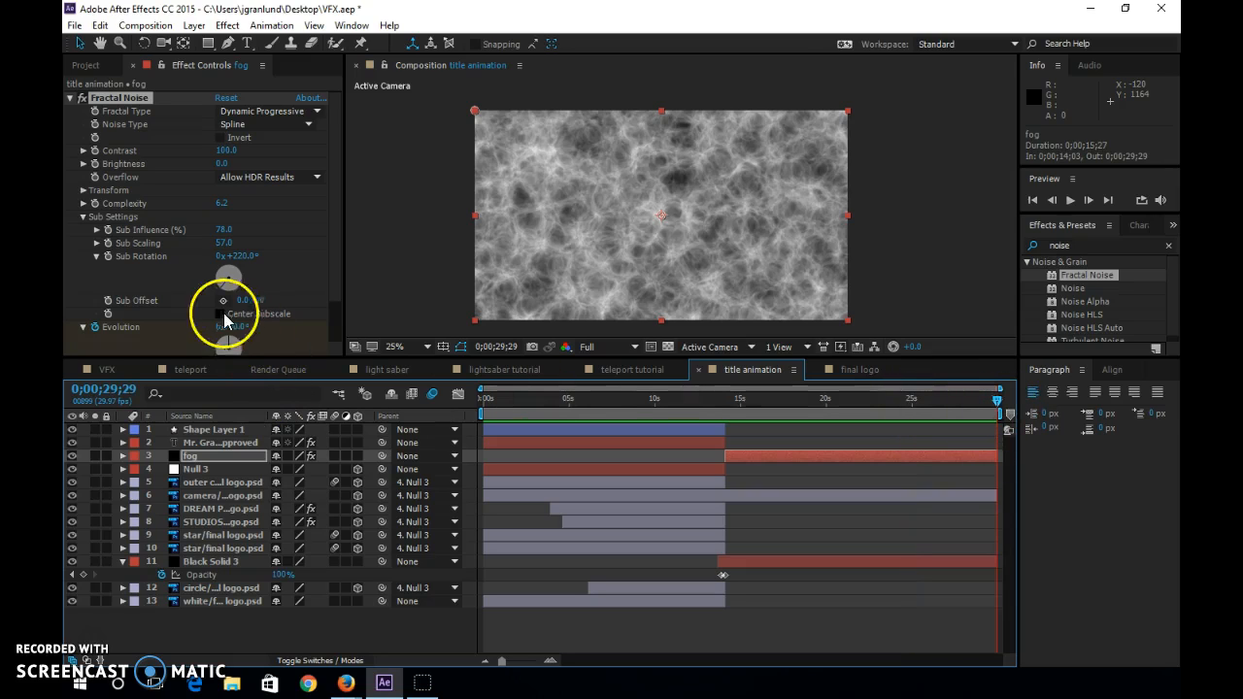
{"action": "left_click", "coordinate": [223, 328]}
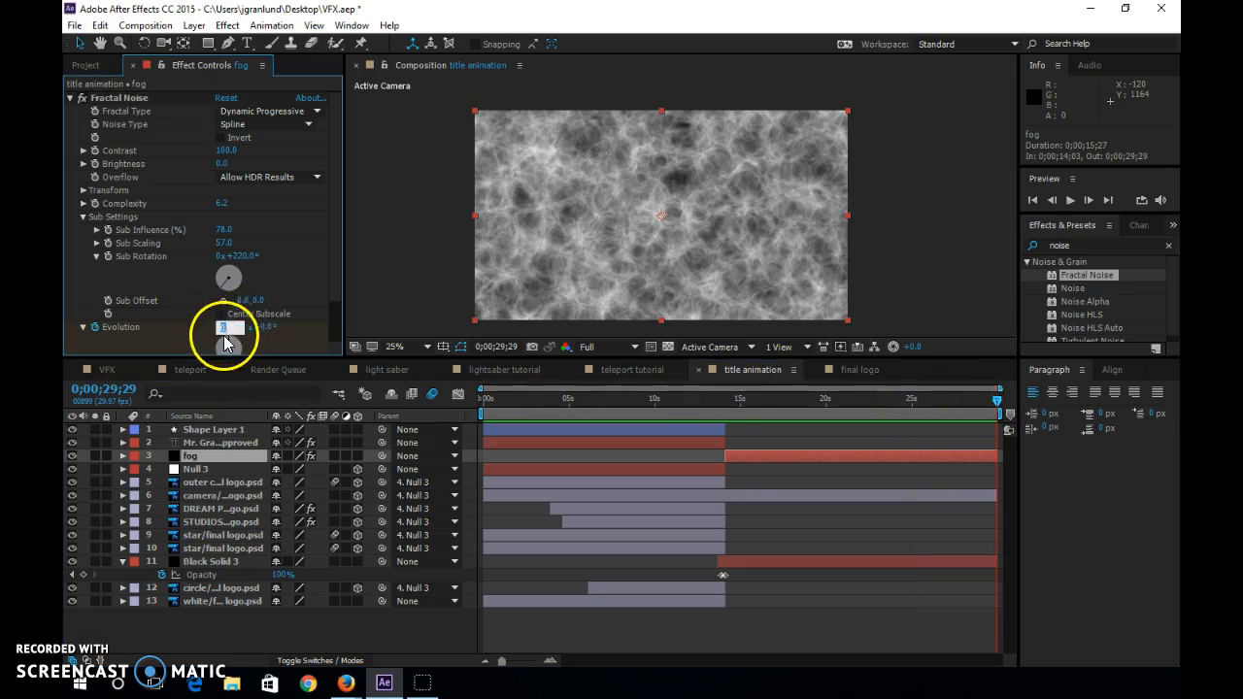
{"action": "type", "text": "10x+0.0°"}
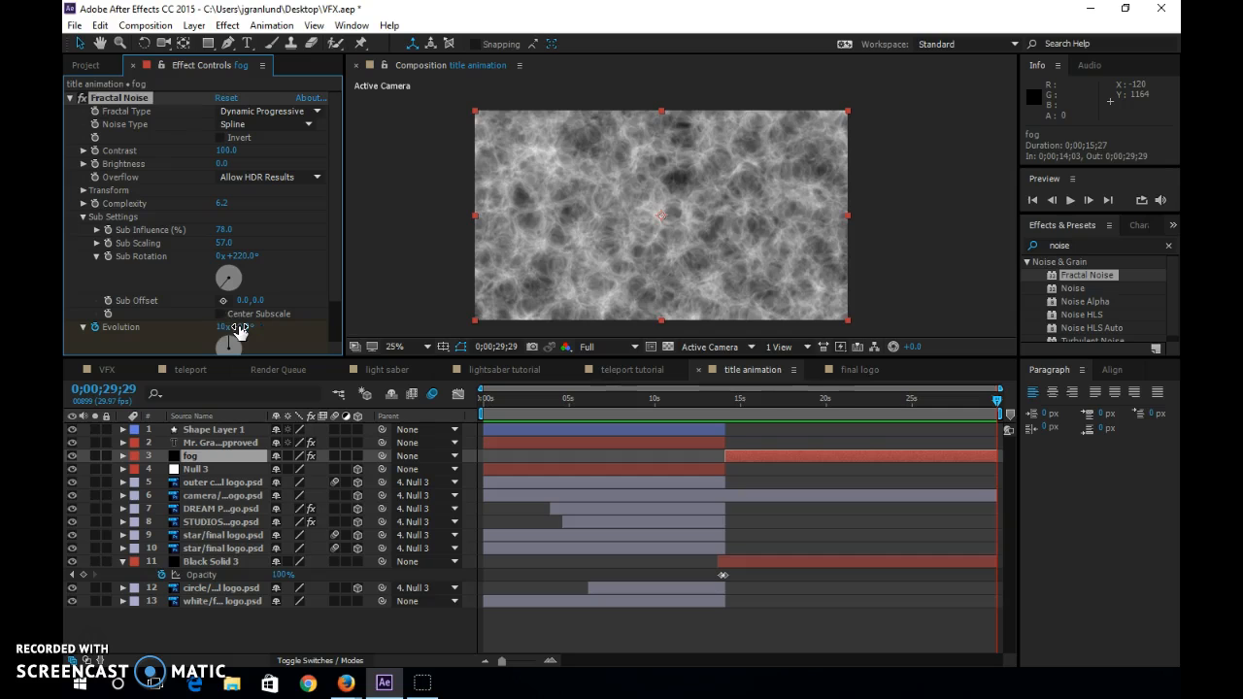
{"action": "left_click", "coordinate": [257, 324]}
Preview the evolving fog from 0;00;14;03 and return the playhead to that time.
{"action": "left_click_drag", "start_coordinate": [748, 402], "coordinate": [724, 405]}
{"action": "key", "text": "space"}
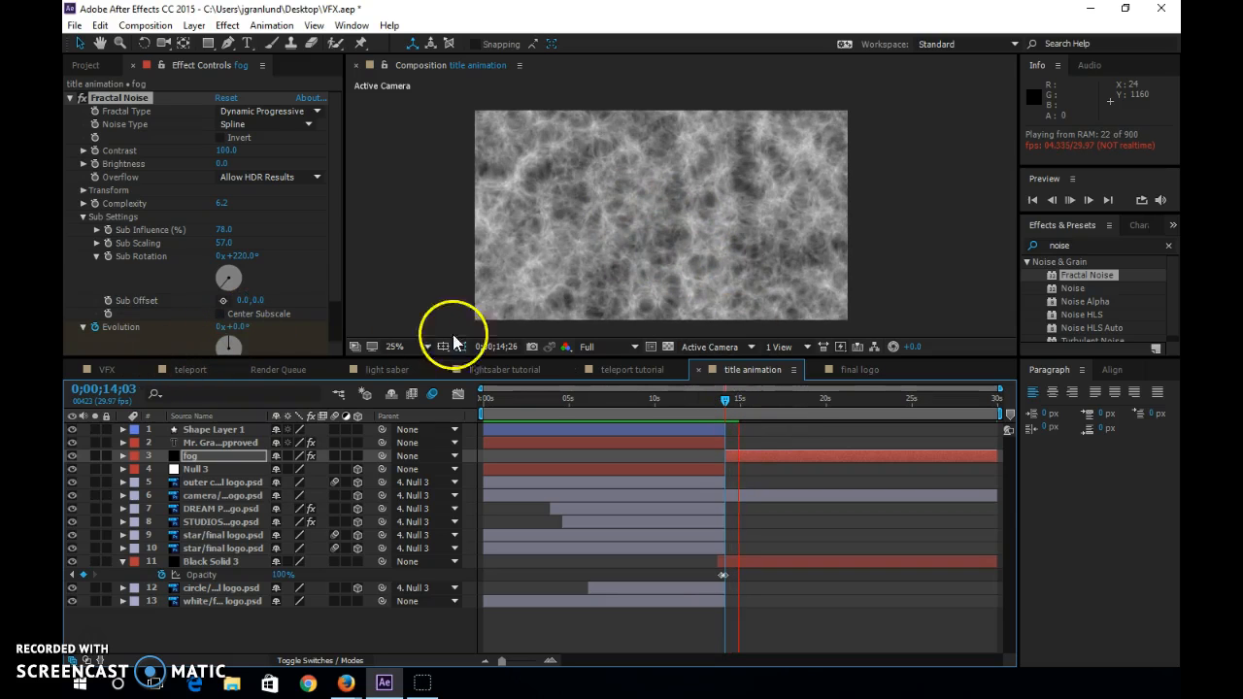
{"action": "left_click", "coordinate": [741, 401]}
{"action": "left_click_drag", "start_coordinate": [741, 401], "coordinate": [725, 402]}
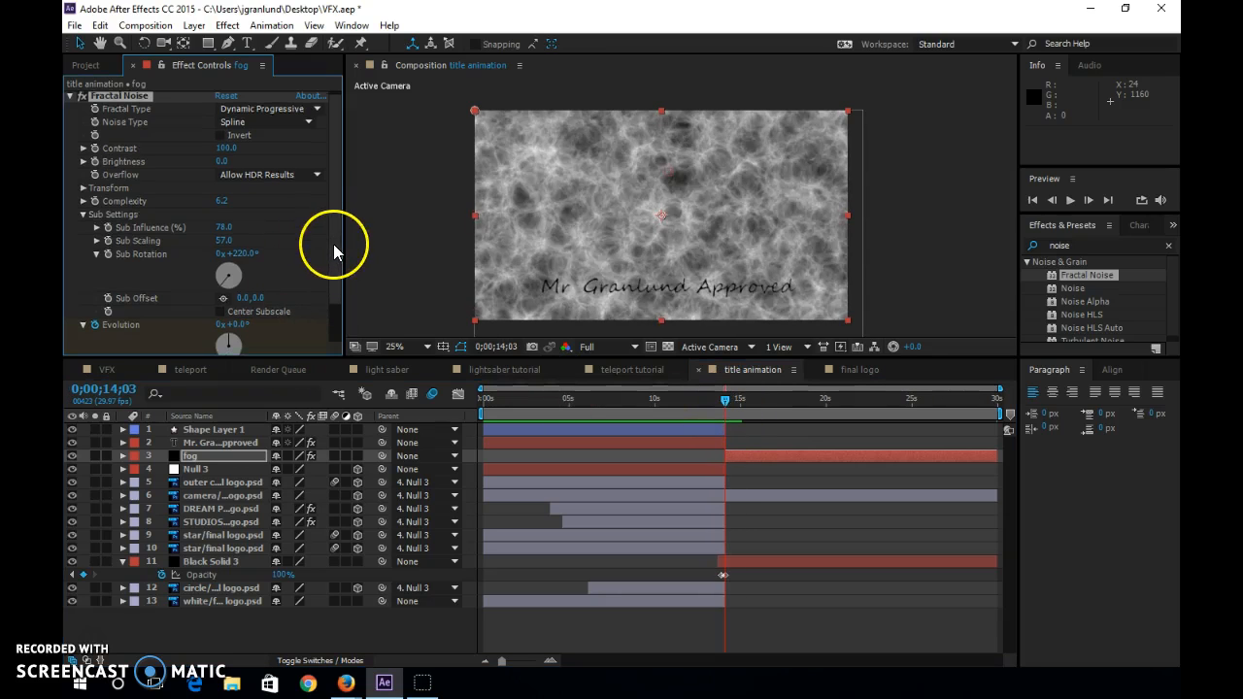
Set the Fractal Noise effect's Blending Mode to Hard Light and check the fog at 0;00;15;05.
{"action": "scroll", "coordinate": [333, 263], "scroll_direction": "down", "scroll_amount": 2}
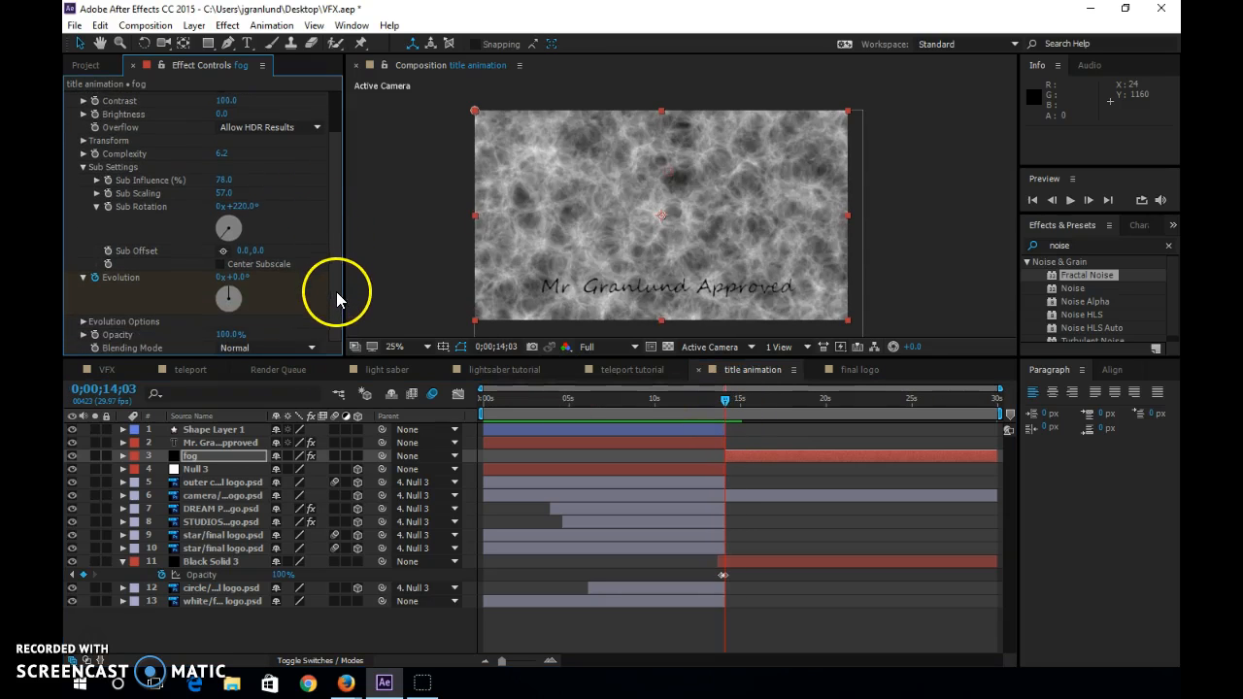
{"action": "left_click", "coordinate": [297, 348]}
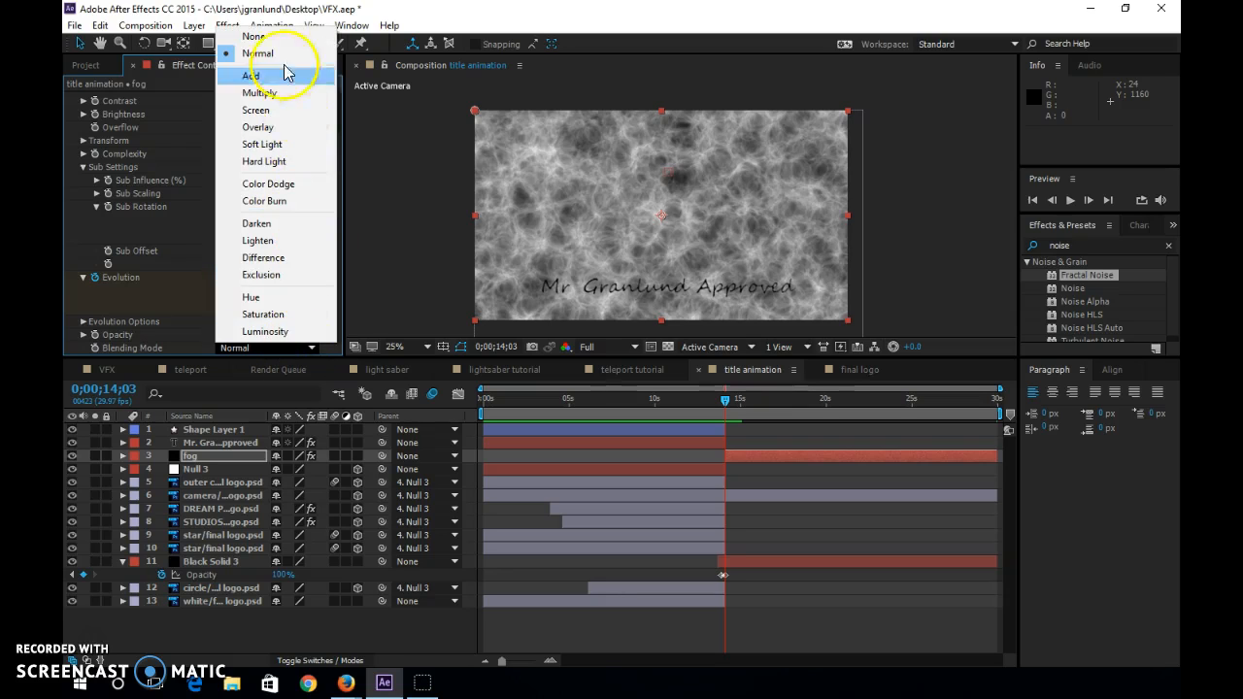
{"action": "left_click", "coordinate": [291, 163]}
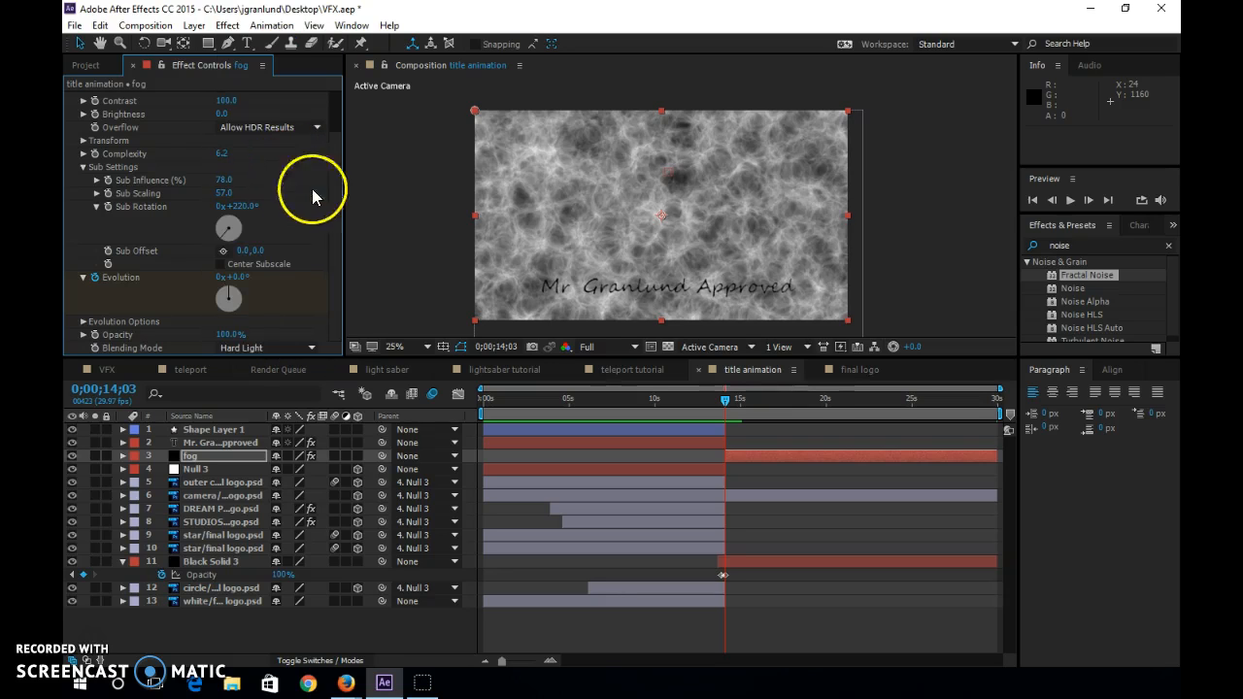
{"action": "left_click_drag", "start_coordinate": [729, 404], "coordinate": [744, 399]}
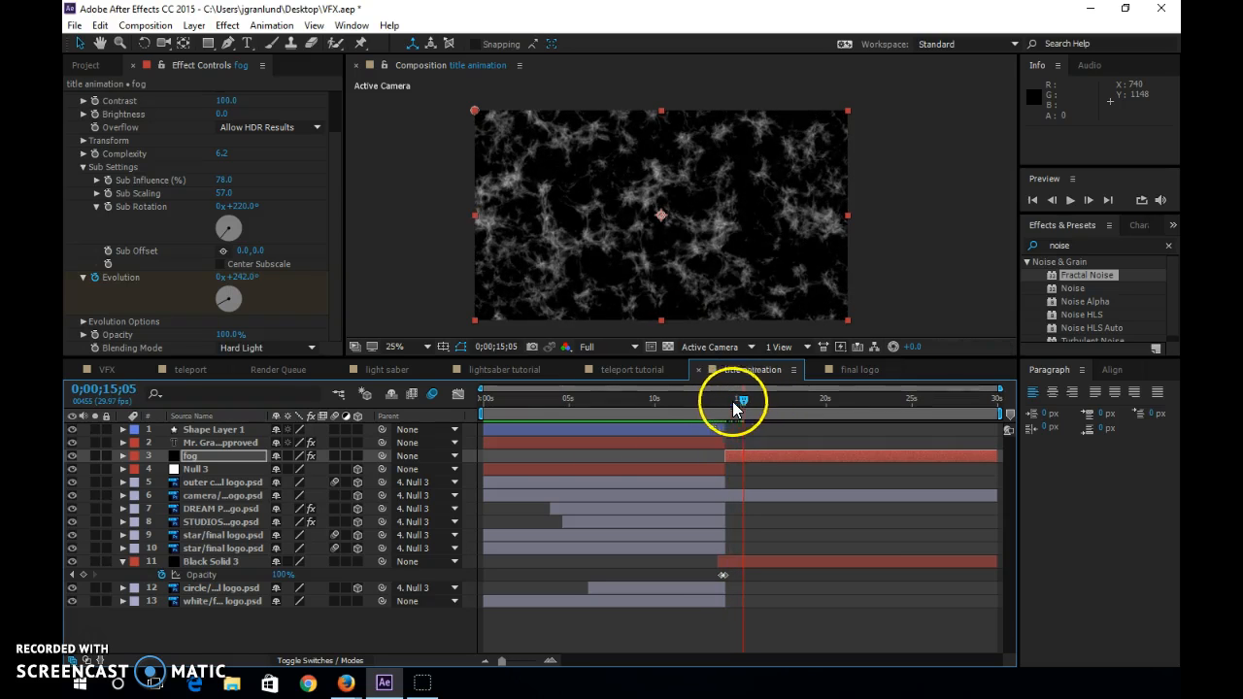
Show the layer blending modes in the timeline and set the fog layer's mode to Add after trying Overlay.
{"action": "left_click", "coordinate": [443, 456]}
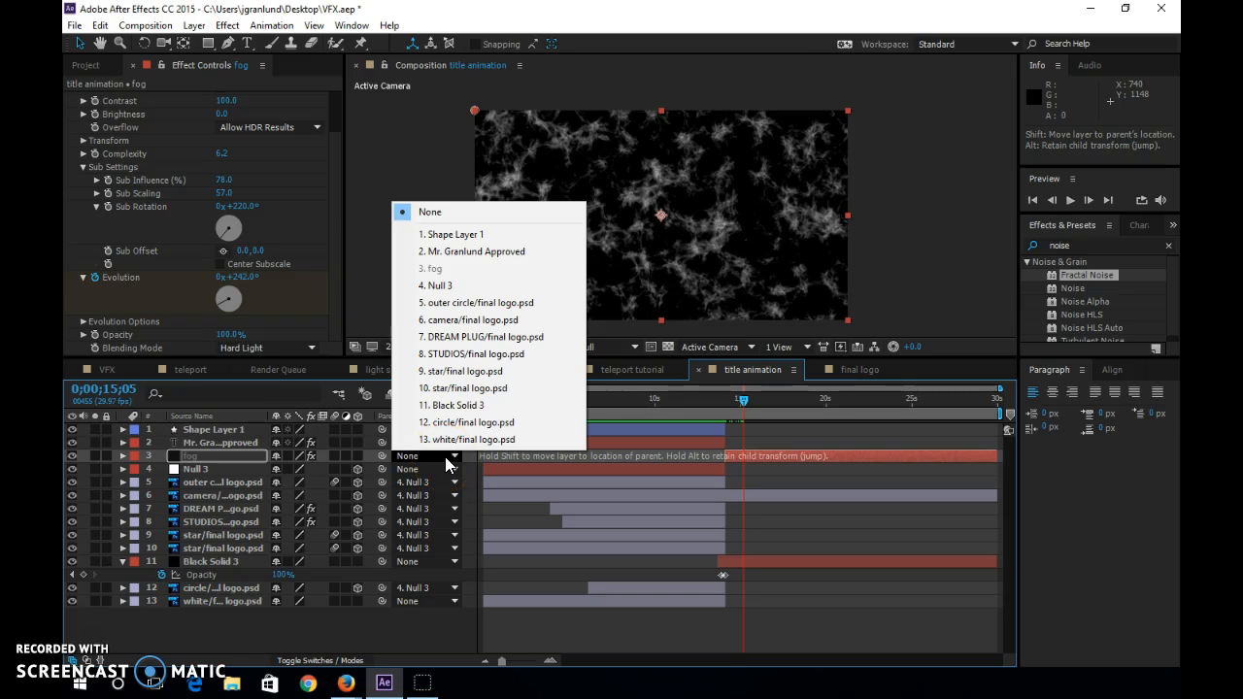
{"action": "left_click", "coordinate": [330, 392]}
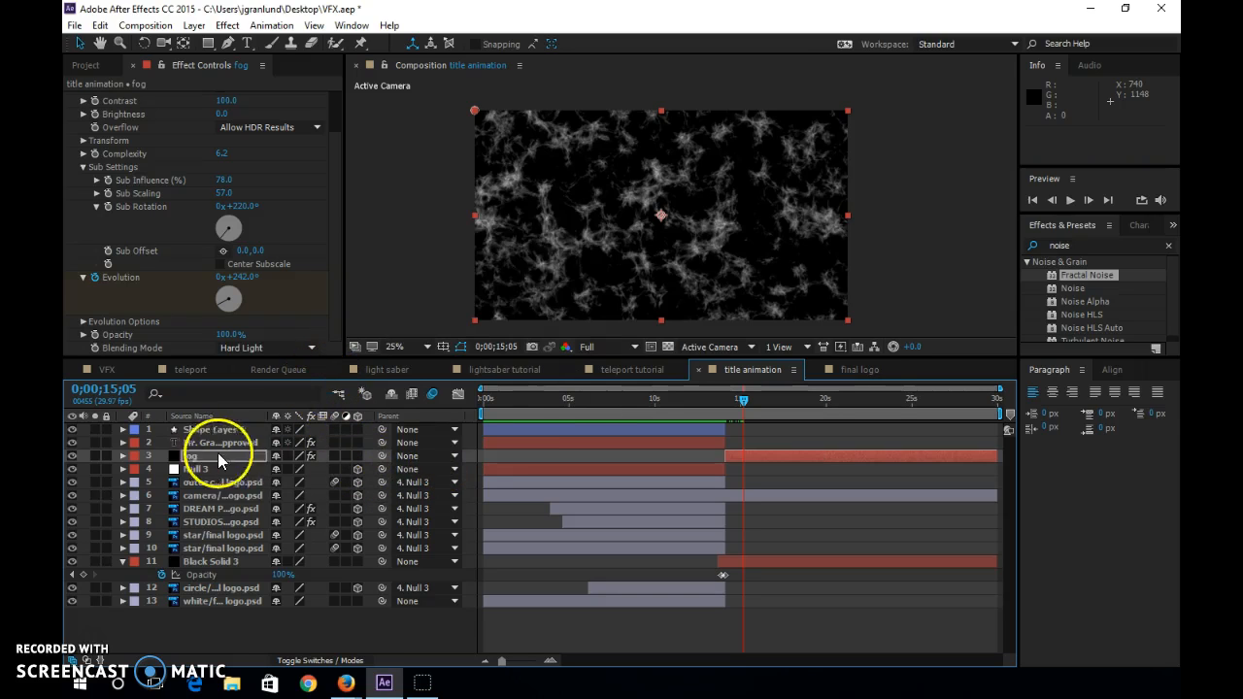
{"action": "left_click", "coordinate": [319, 661]}
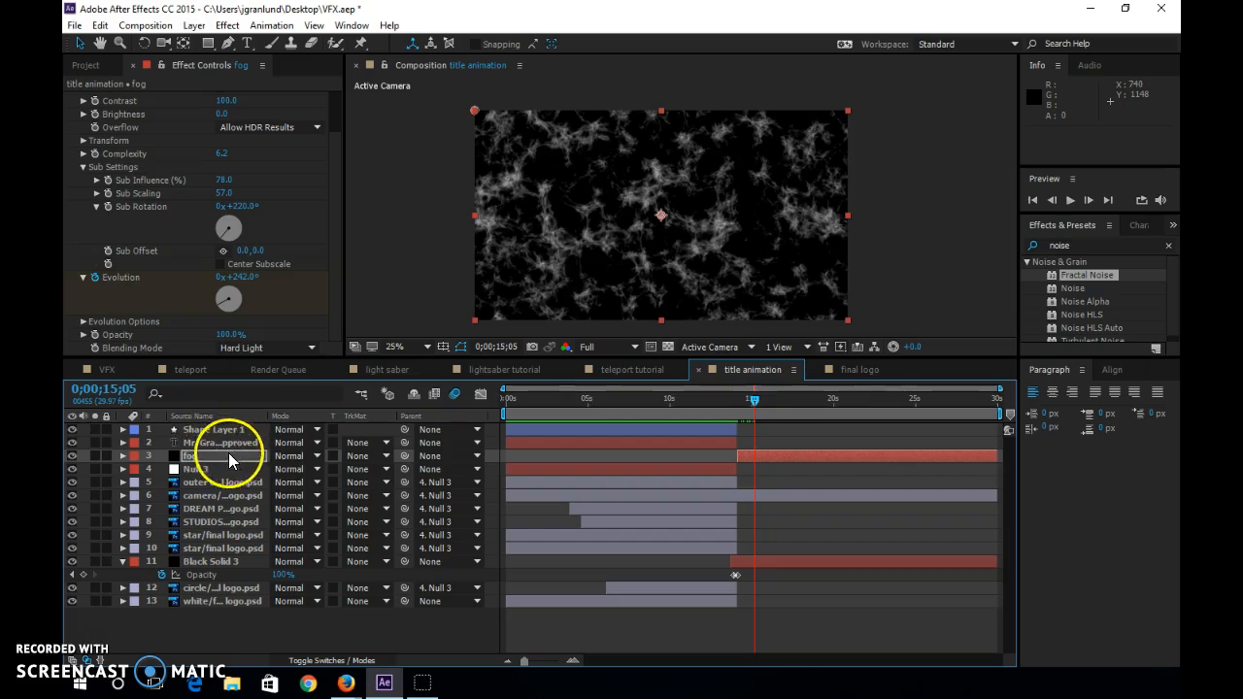
{"action": "left_click", "coordinate": [296, 455]}
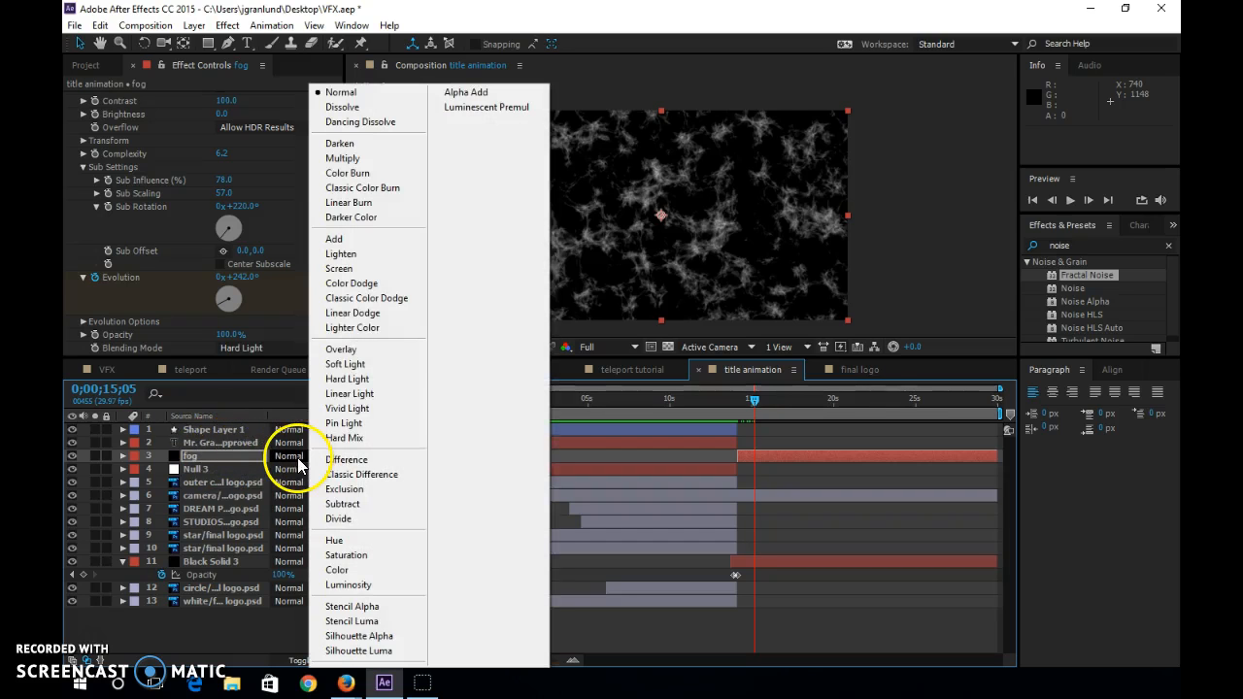
{"action": "left_click", "coordinate": [350, 349]}
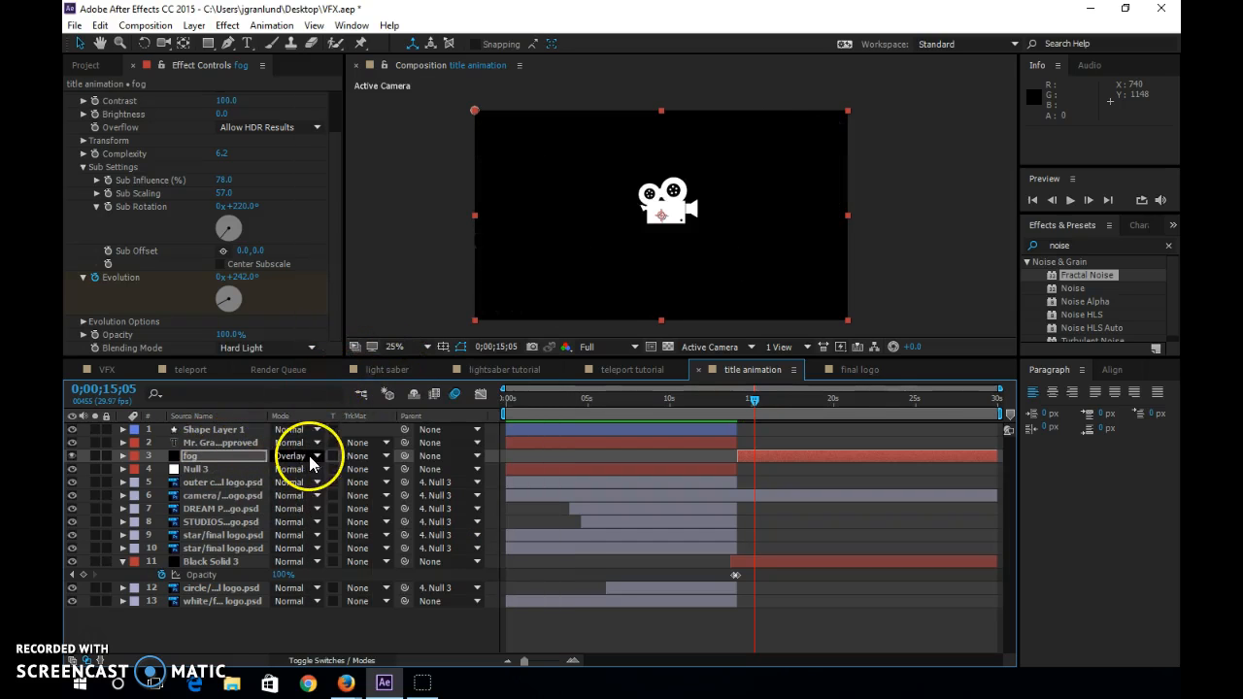
{"action": "left_click", "coordinate": [311, 460]}
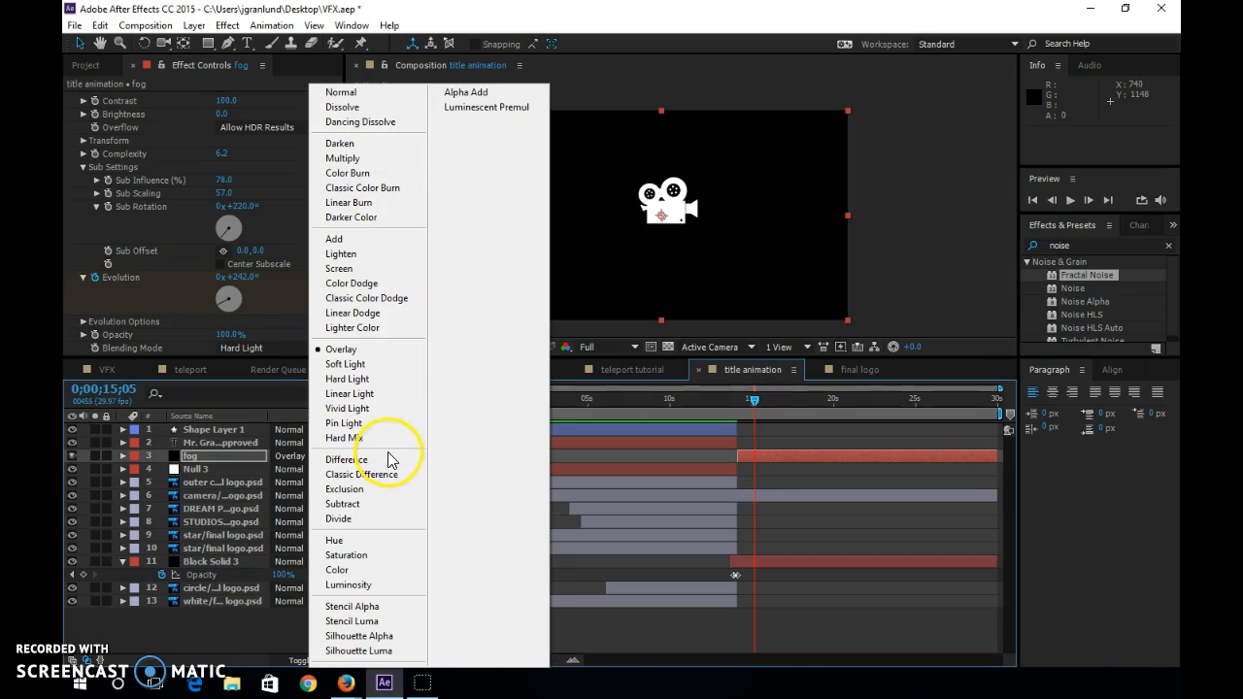
{"action": "left_click", "coordinate": [345, 241]}
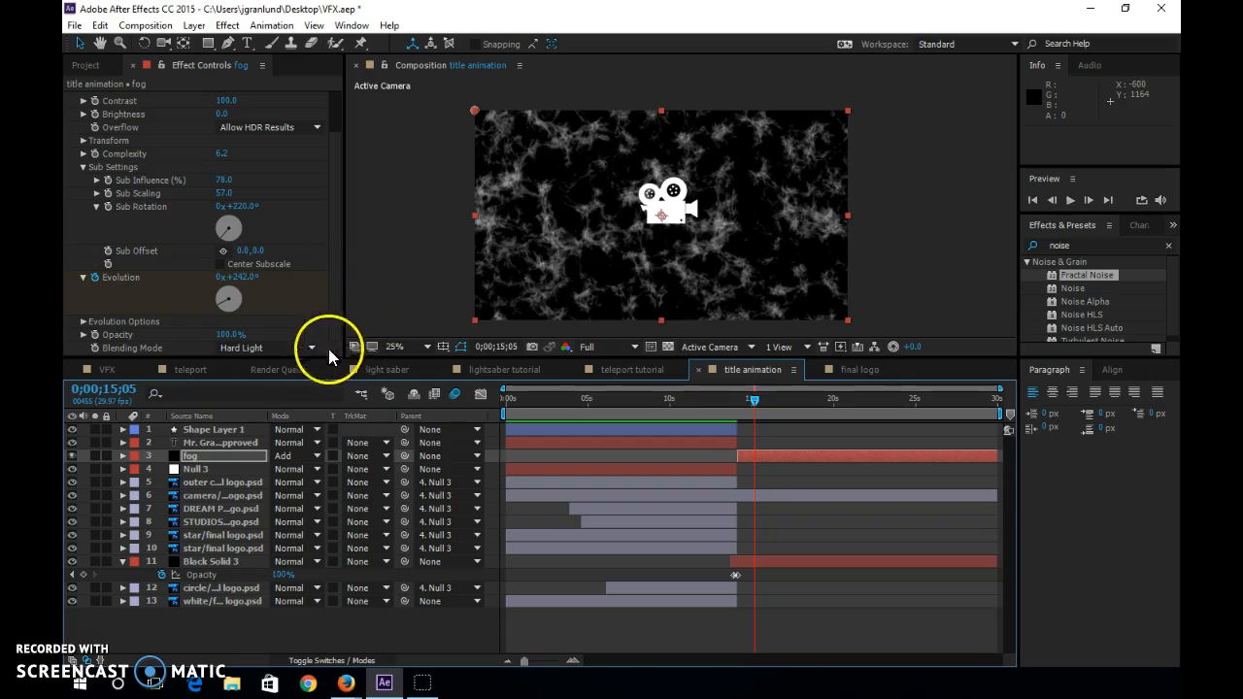
Set the Fractal Noise effect's Blending Mode to Normal and the fog layer's mode to Hard Light after trying Overlay.
{"action": "left_click", "coordinate": [272, 347]}
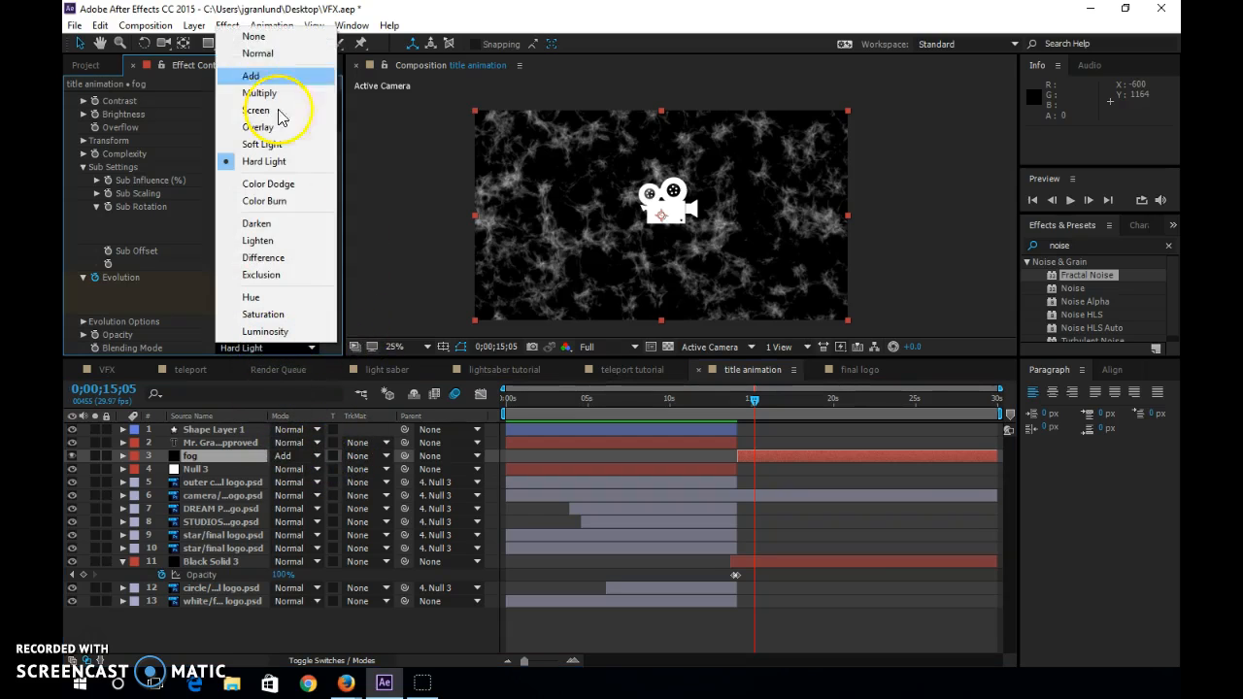
{"action": "left_click", "coordinate": [258, 53]}
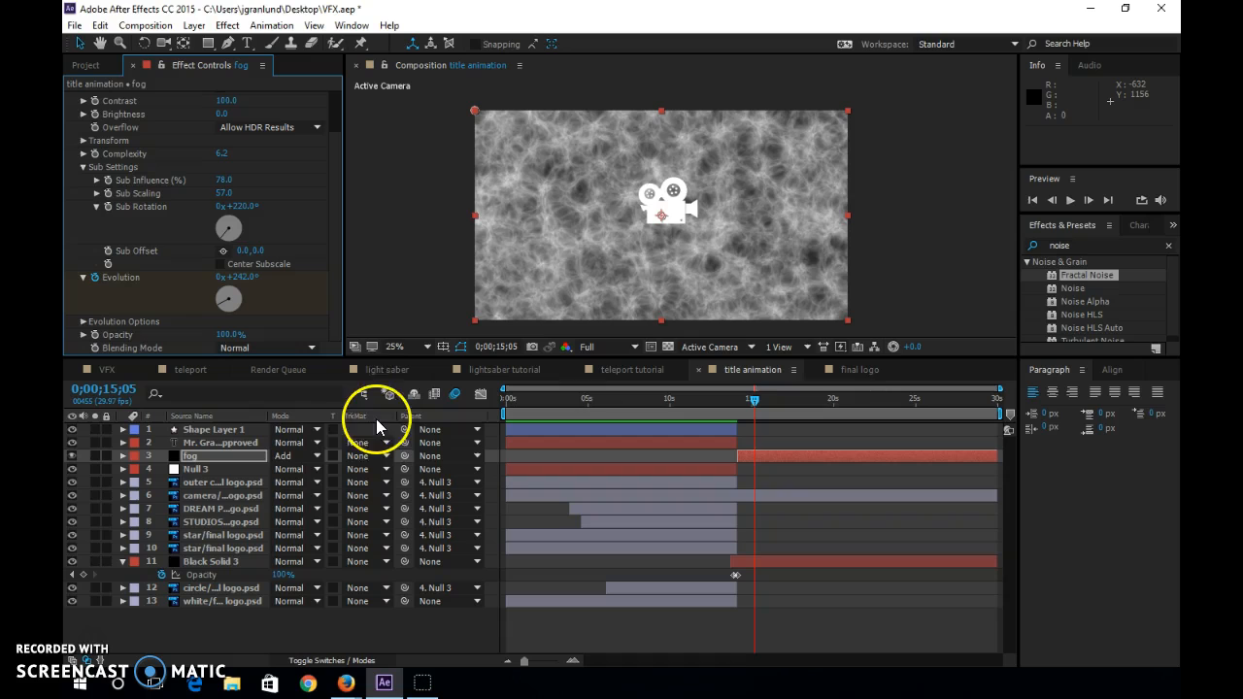
{"action": "left_click", "coordinate": [295, 456]}
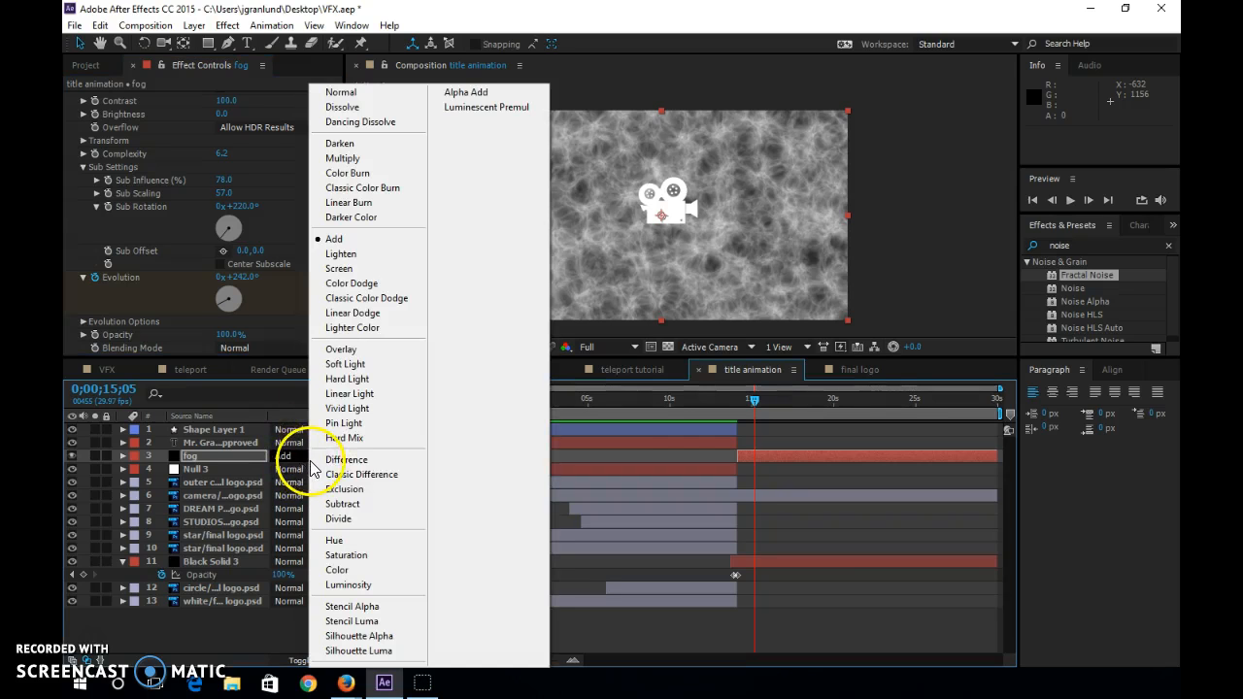
{"action": "left_click", "coordinate": [348, 349]}
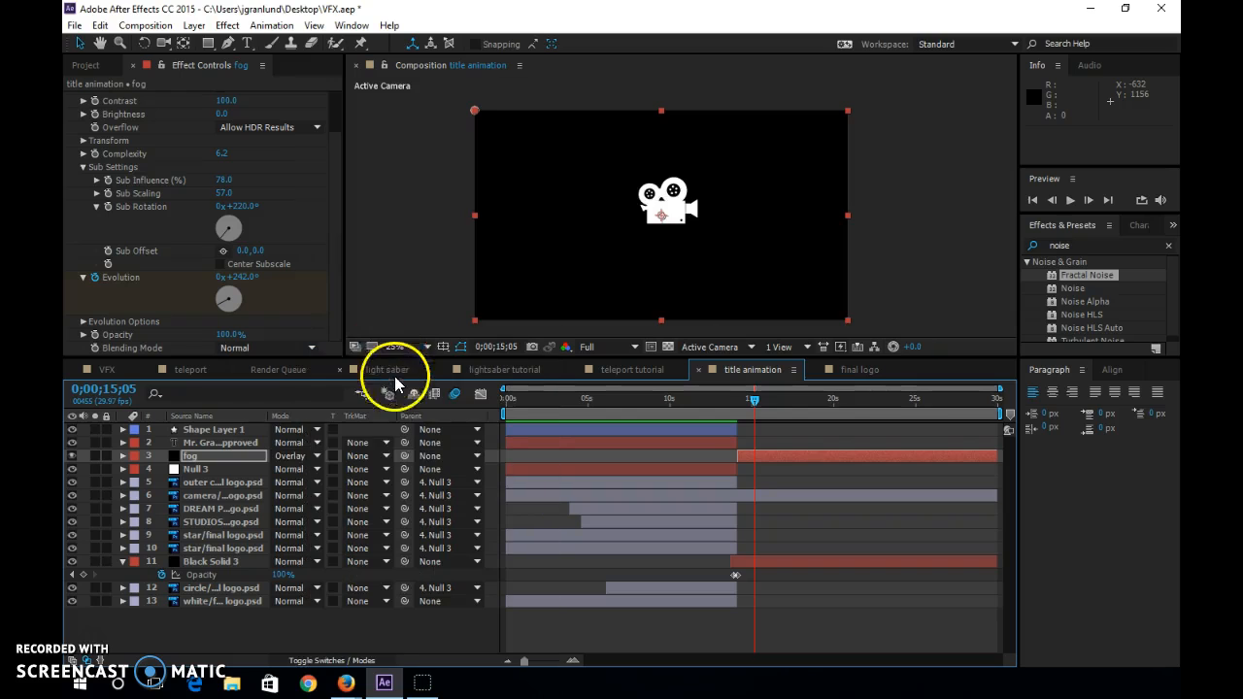
{"action": "left_click", "coordinate": [310, 459]}
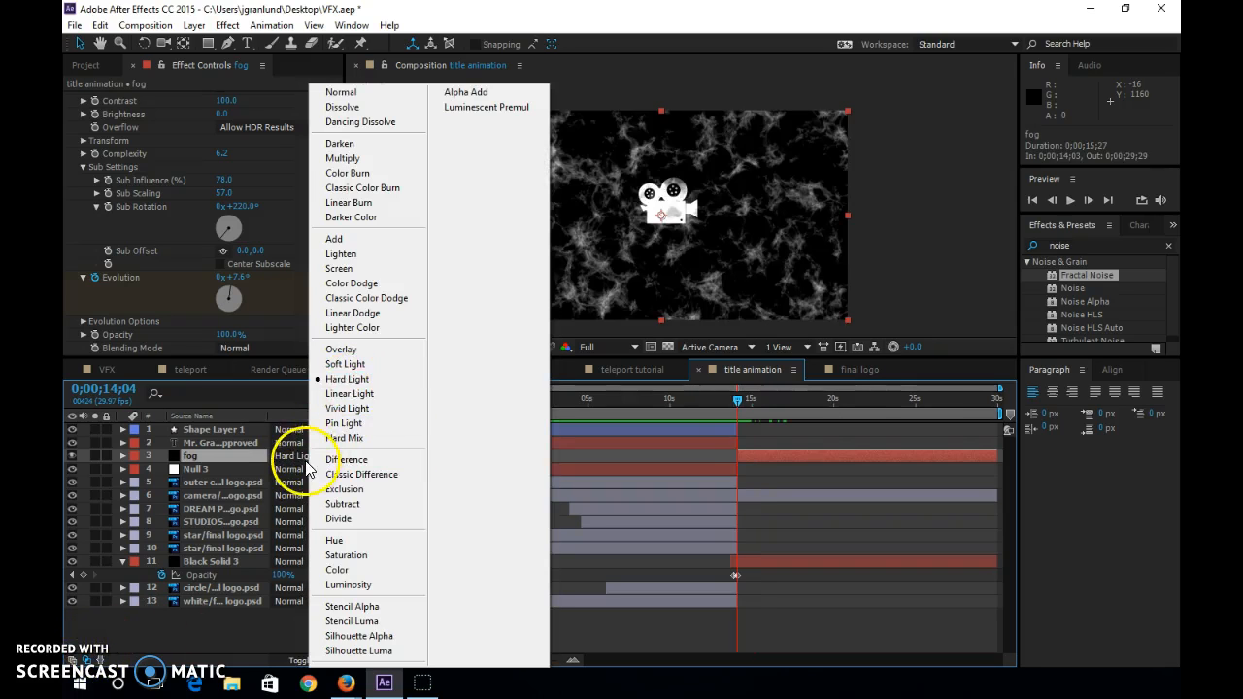
{"action": "left_click", "coordinate": [212, 465]}
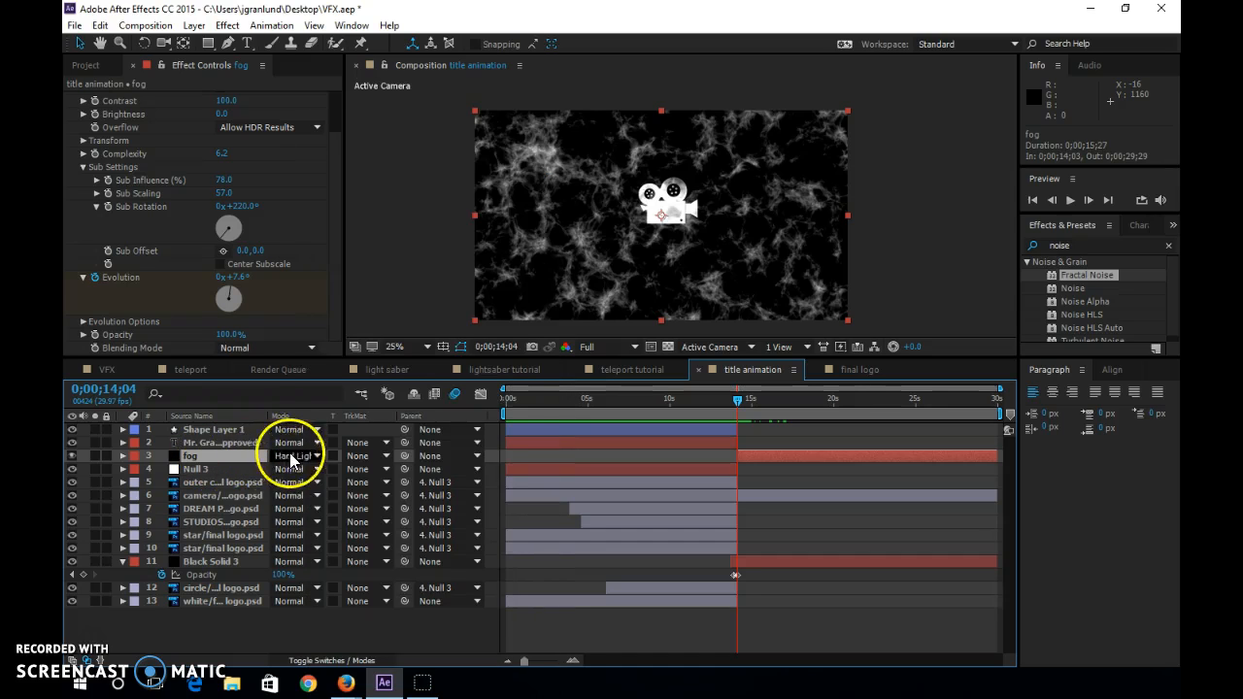
Show the fog layer's Opacity property and set it to 30%.
{"action": "left_click", "coordinate": [233, 451]}
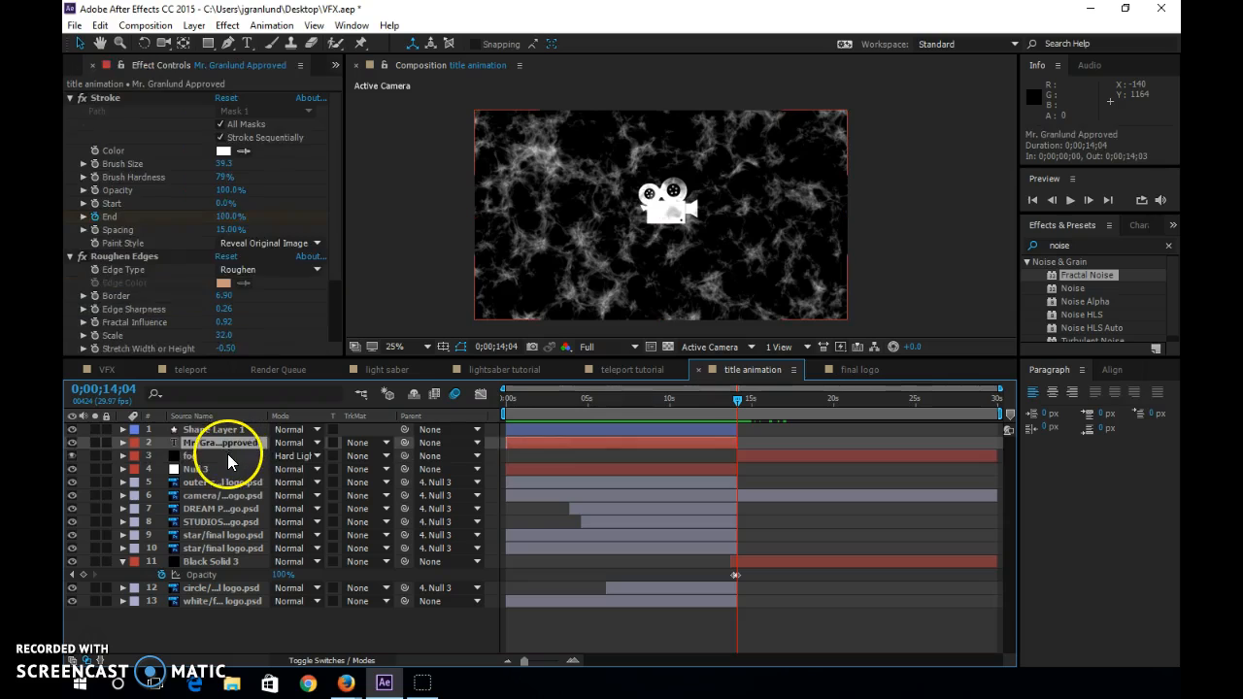
{"action": "key", "text": "t"}
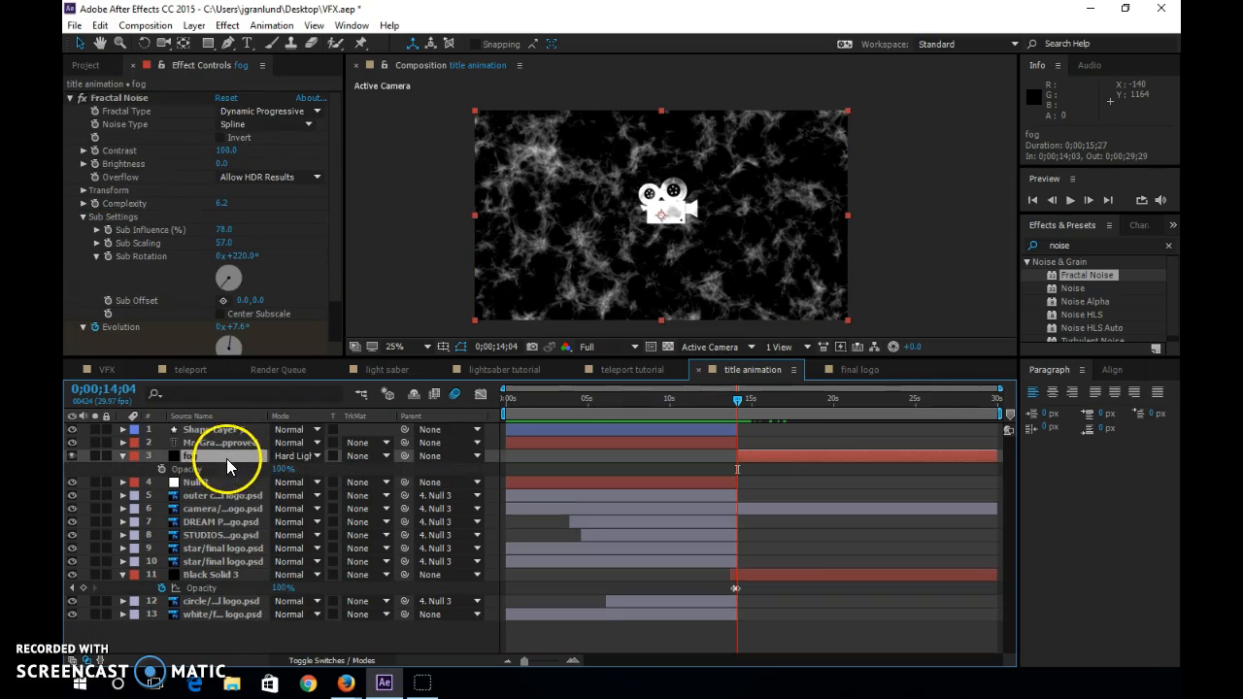
{"action": "left_click", "coordinate": [283, 469]}
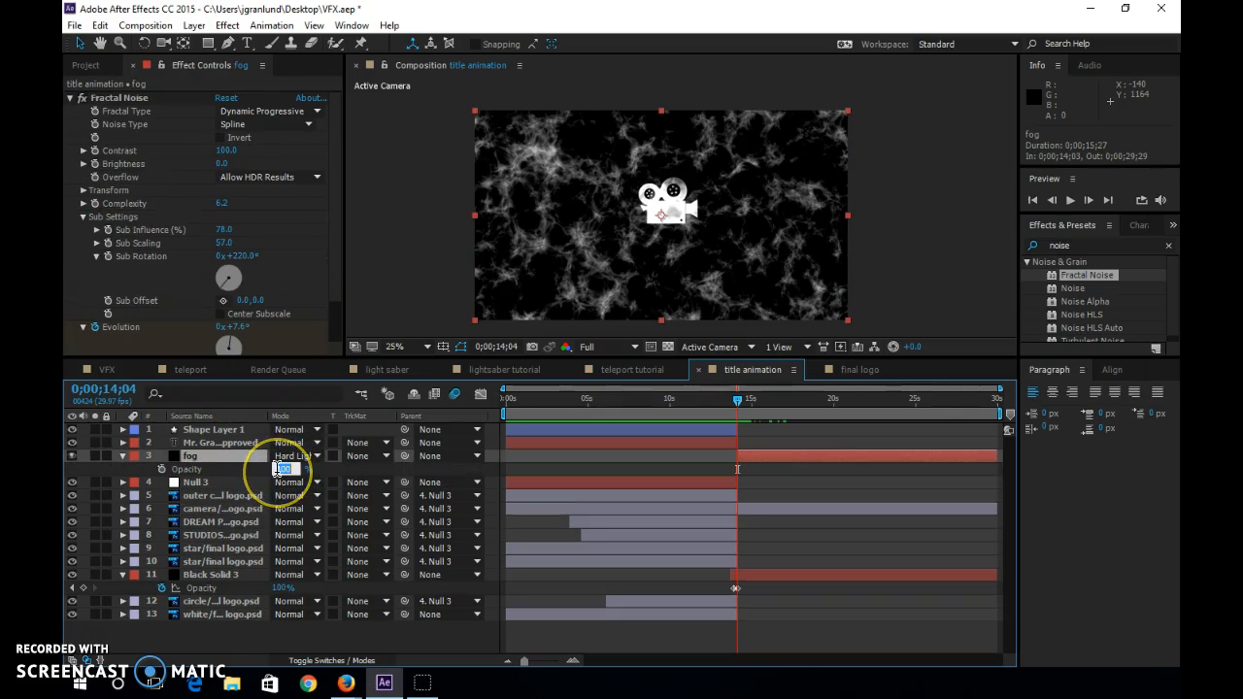
{"action": "type", "text": "40"}
{"action": "key", "text": "Return"}
{"action": "left_click", "coordinate": [241, 475]}
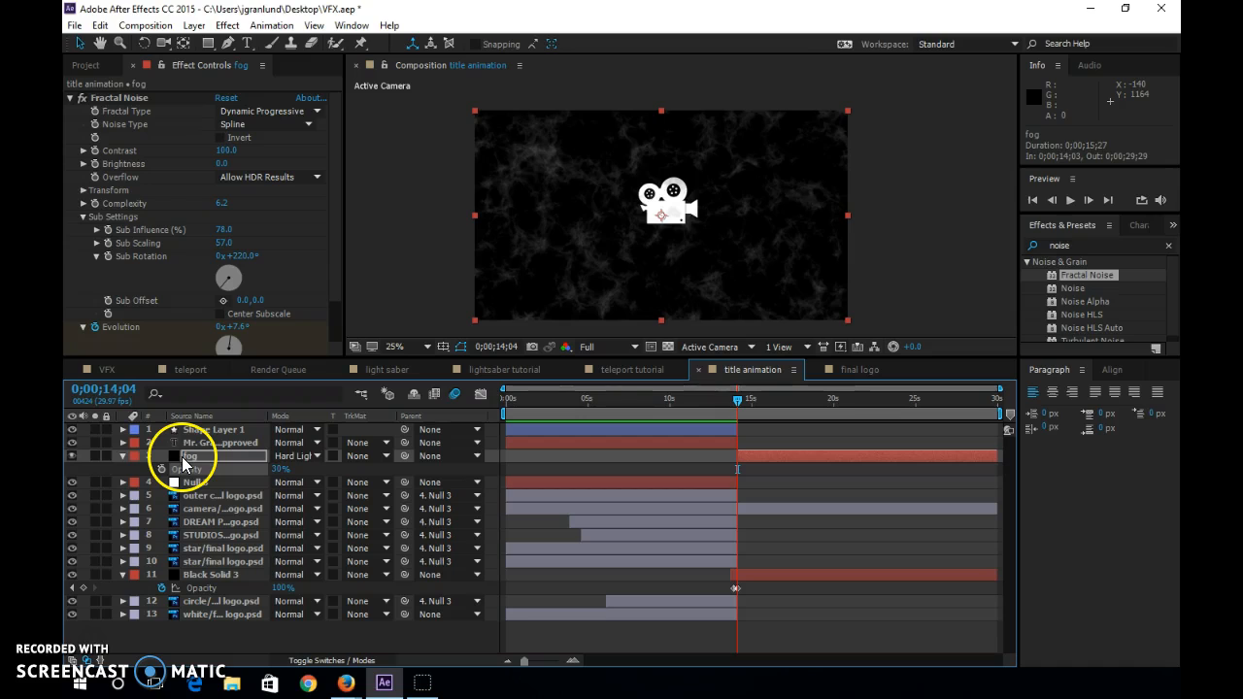
Add the expression wiggle(100,25) to the fog layer's Opacity and scrub between 0;00;14;03 and 0;00;15;01 to check the flicker.
{"action": "left_click", "coordinate": [159, 470], "text": "alt"}
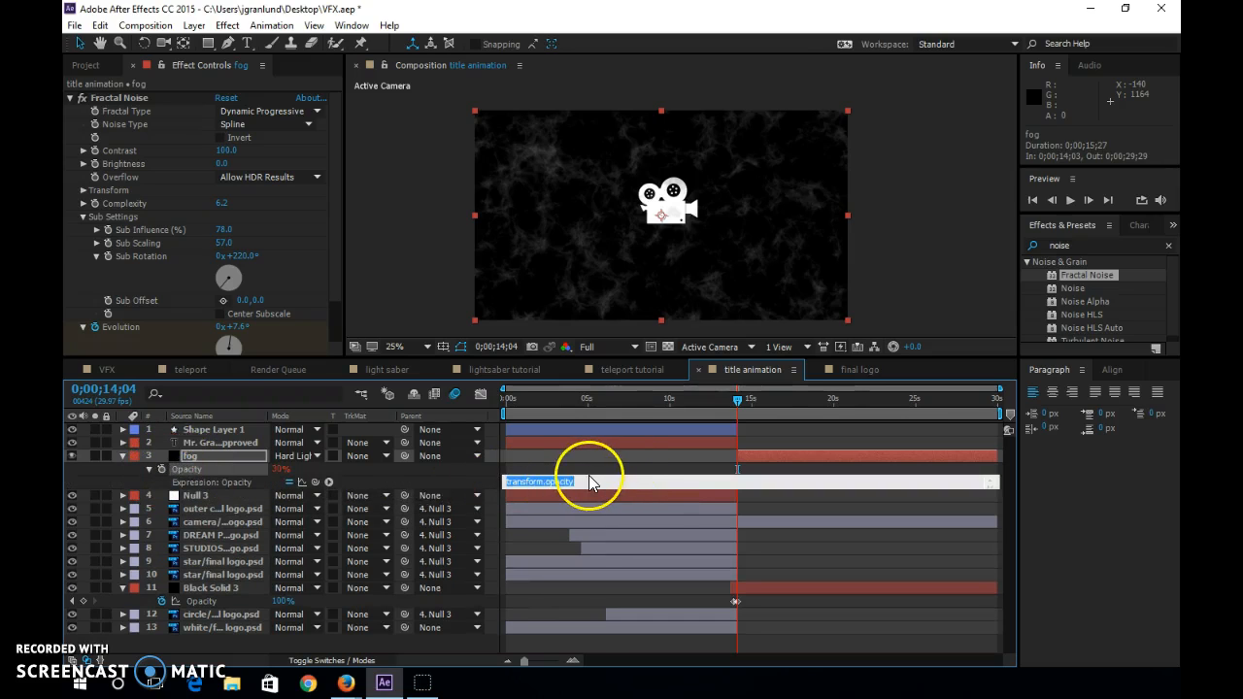
{"action": "type", "text": "wigg"}
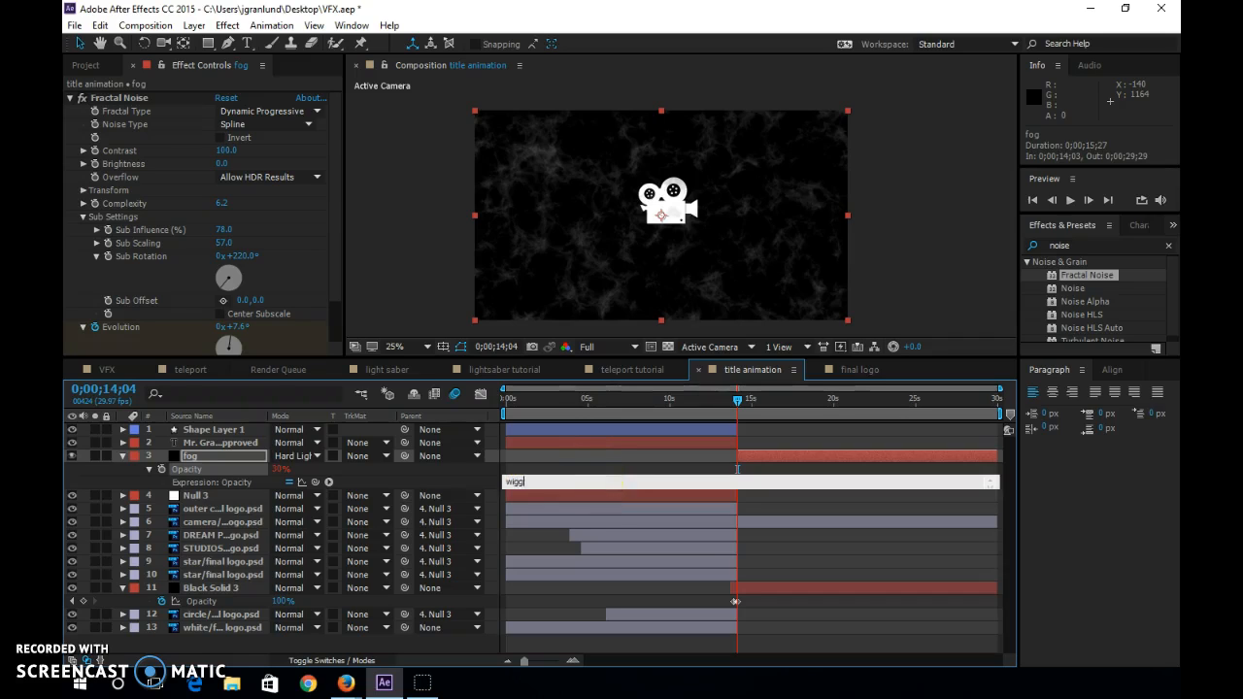
{"action": "type", "text": "le(100,25"}
{"action": "key", "text": "KP_Enter"}
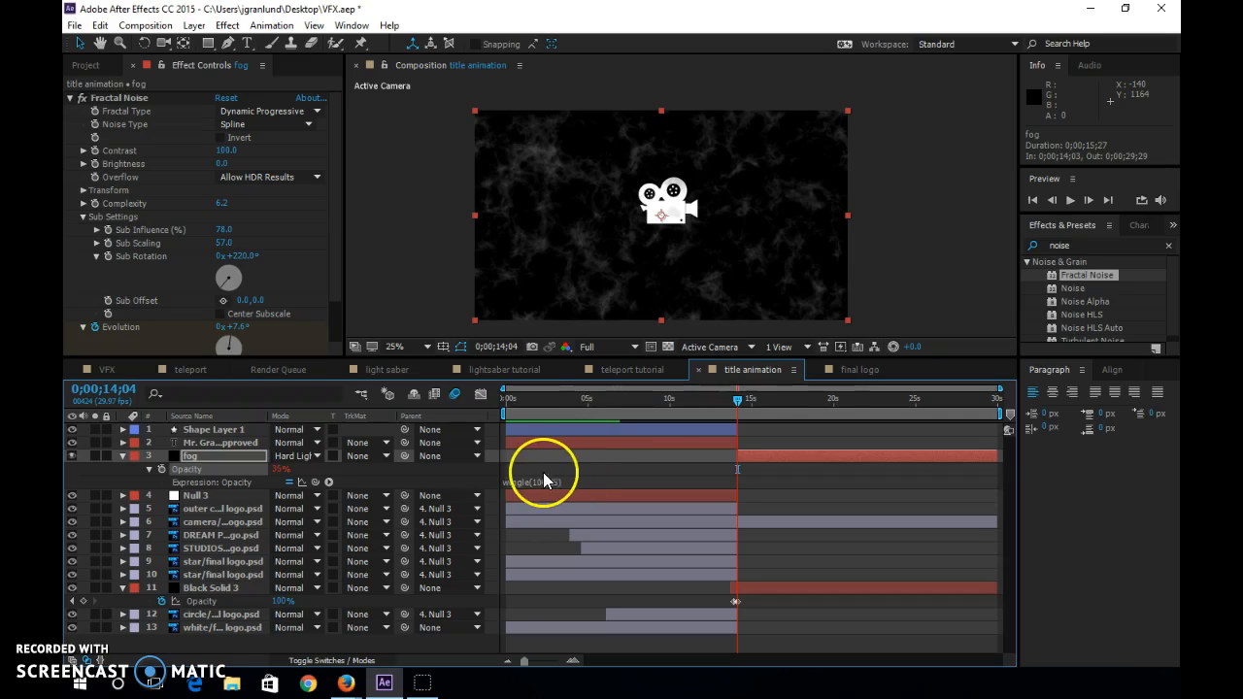
{"action": "left_click_drag", "start_coordinate": [737, 406], "coordinate": [752, 406]}
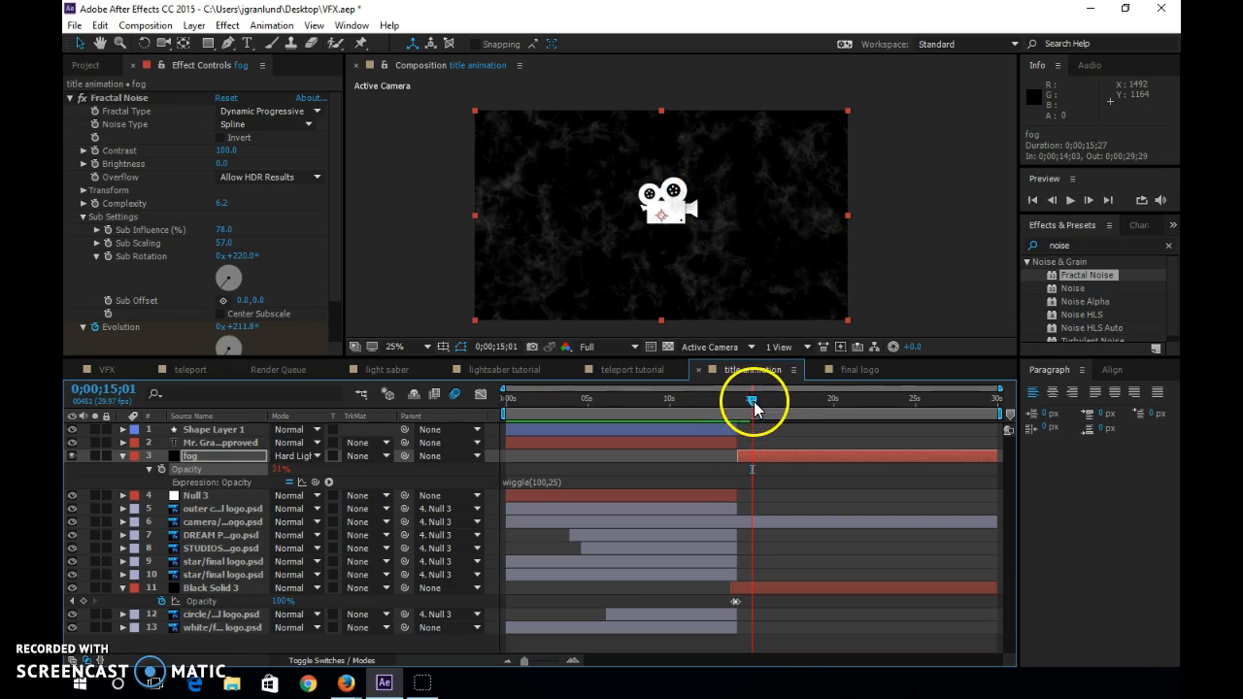
{"action": "left_click_drag", "start_coordinate": [754, 401], "coordinate": [744, 406]}
Try the Turbulent Basic and Basic fractal types on the fog and return the Fractal Type to Dynamic Progressive.
{"action": "left_click", "coordinate": [267, 110]}
{"action": "left_click", "coordinate": [267, 169]}
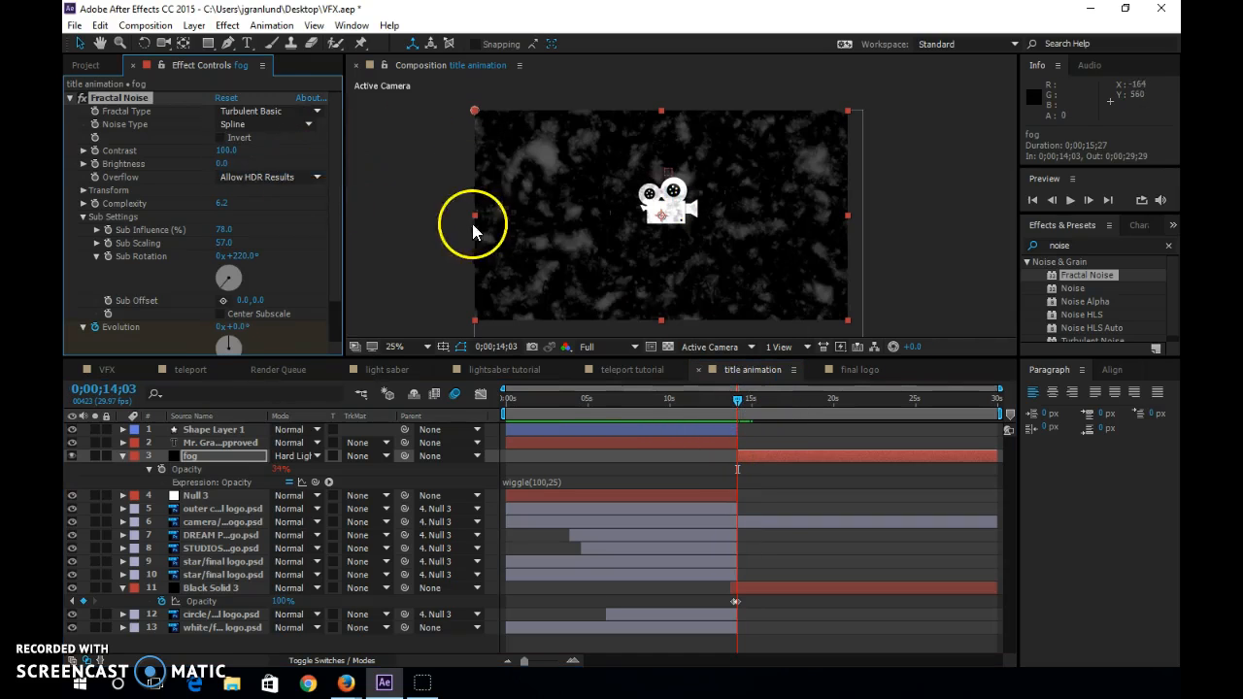
{"action": "left_click", "coordinate": [738, 406]}
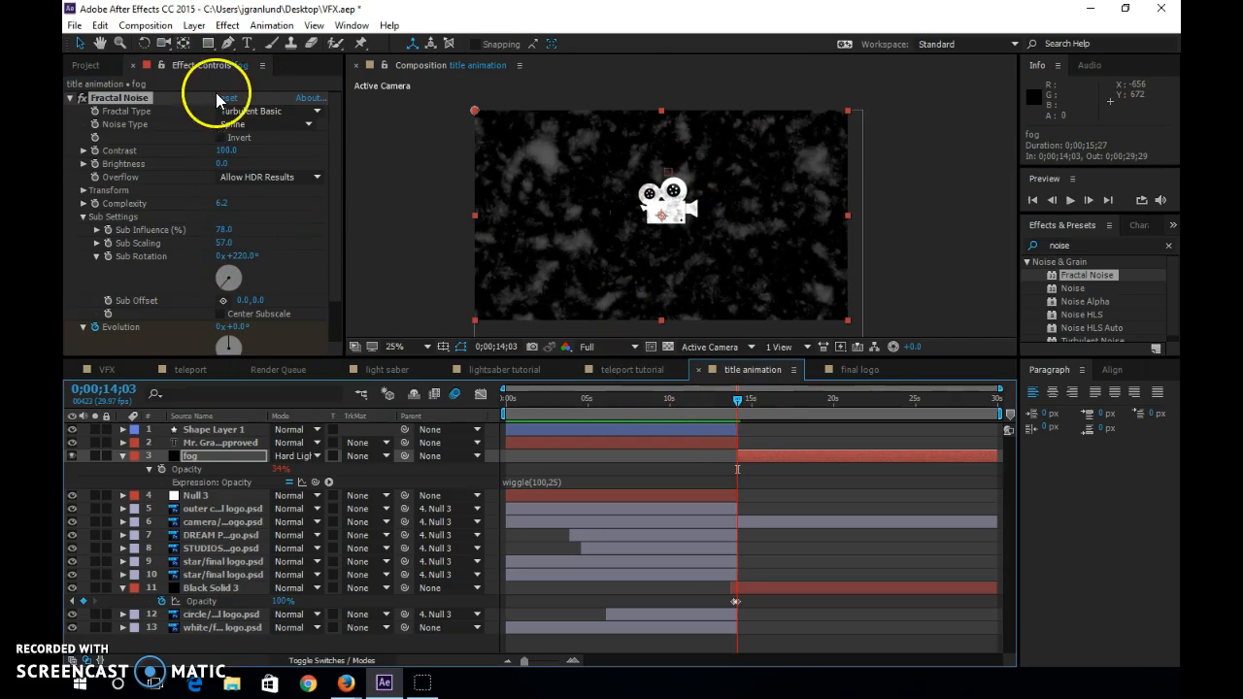
{"action": "left_click", "coordinate": [280, 113]}
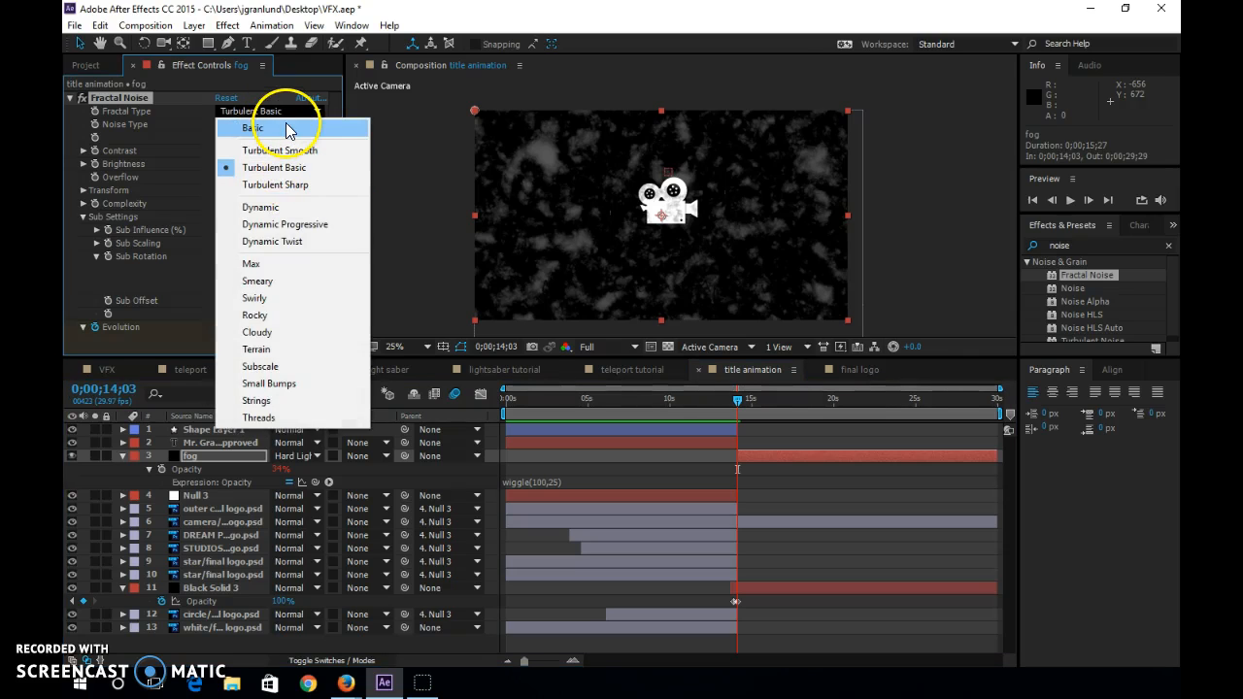
{"action": "left_click", "coordinate": [350, 128]}
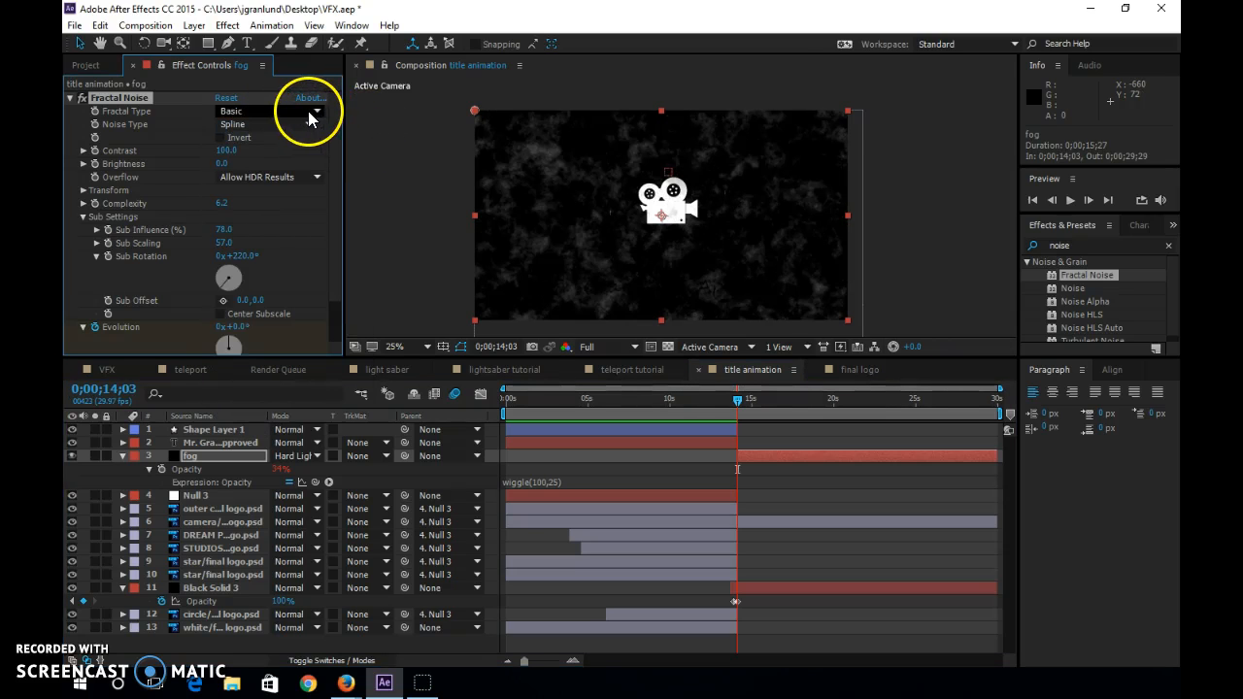
{"action": "left_click", "coordinate": [312, 113]}
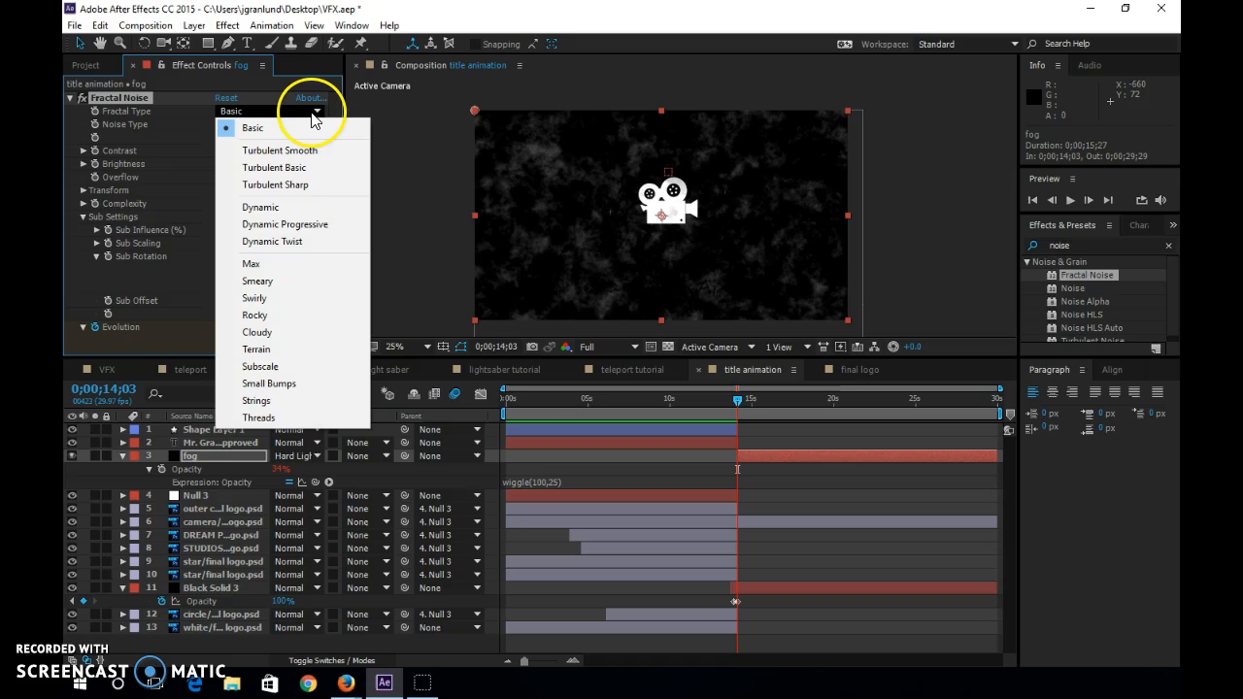
{"action": "left_click", "coordinate": [310, 226]}
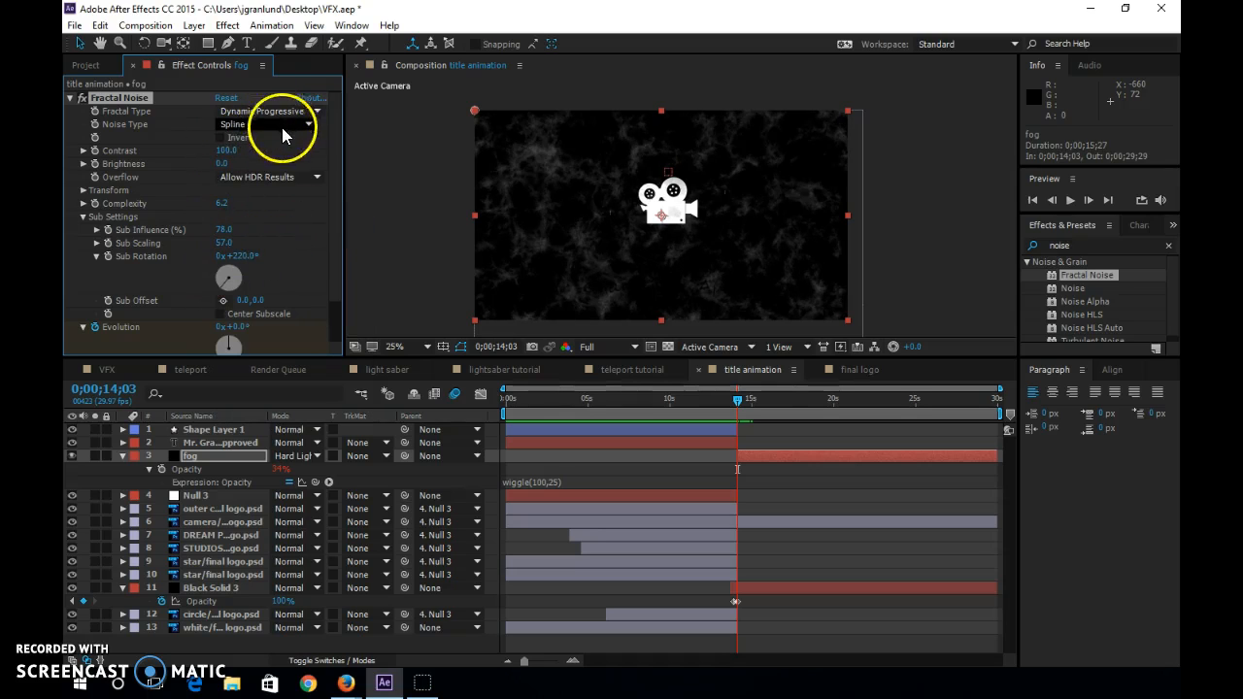
Draw a closed four-point mask with the Pen tool on the fog layer, widening from the camera's lens past the frame's right edge.
{"action": "left_click", "coordinate": [228, 43]}
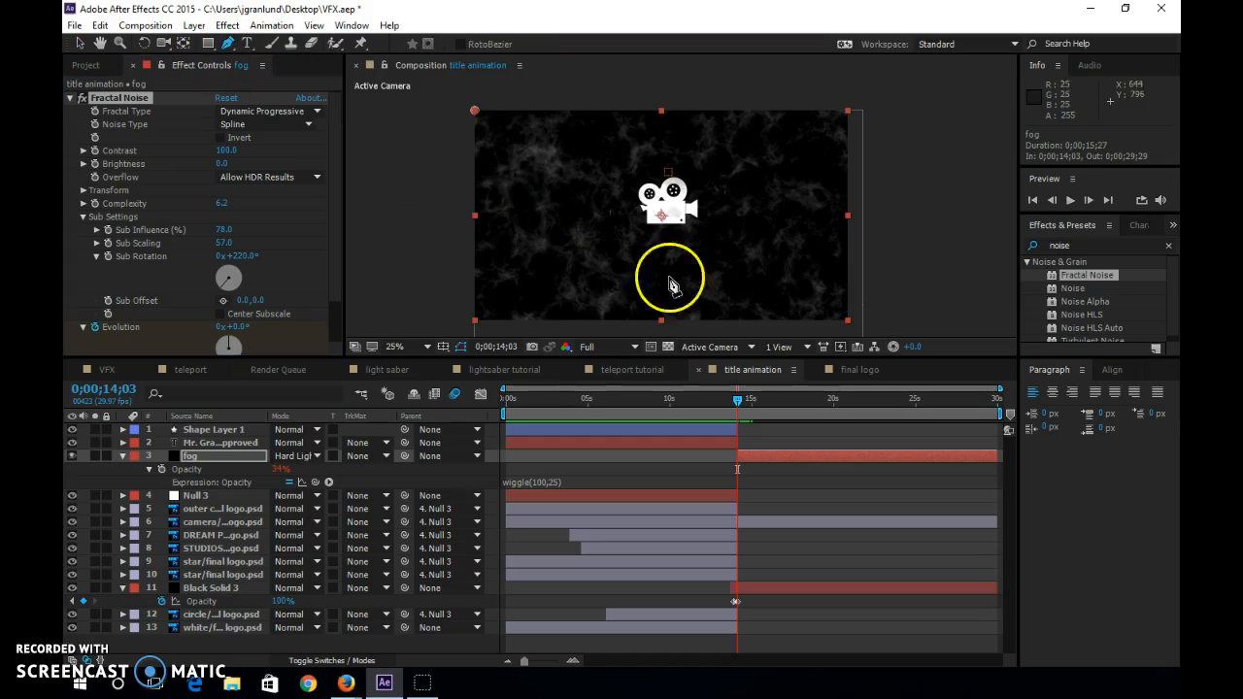
{"action": "left_click", "coordinate": [697, 201]}
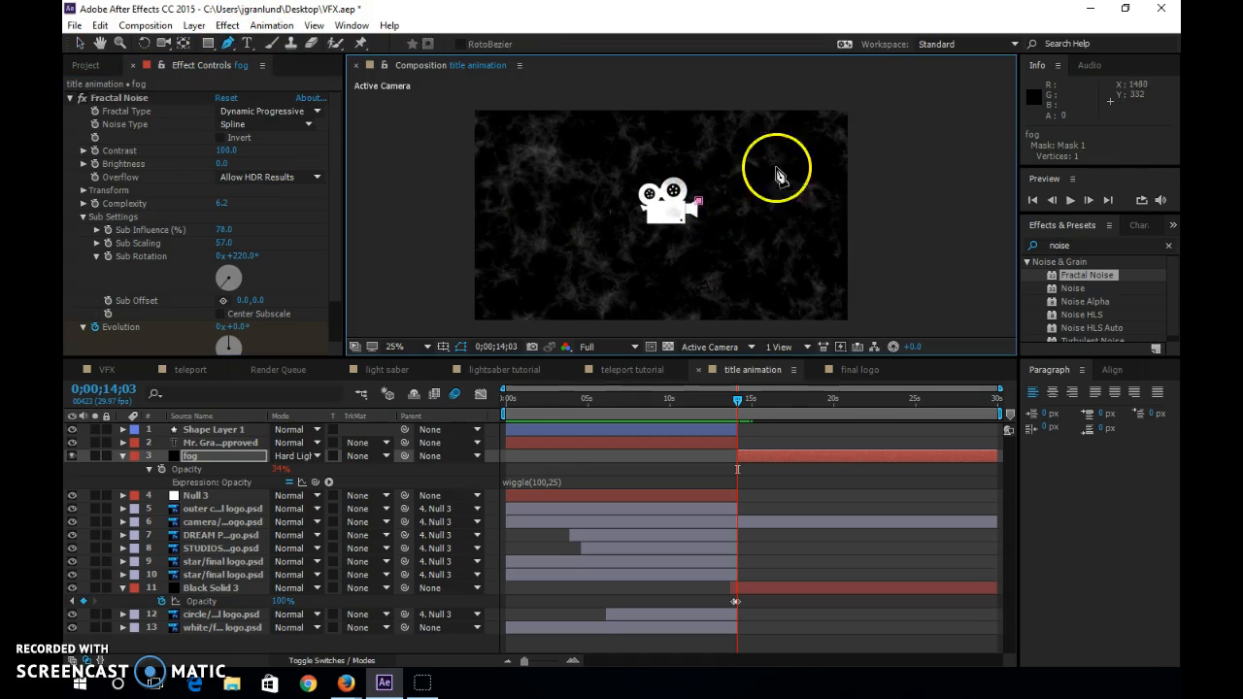
{"action": "left_click", "coordinate": [857, 125]}
{"action": "left_click", "coordinate": [859, 268]}
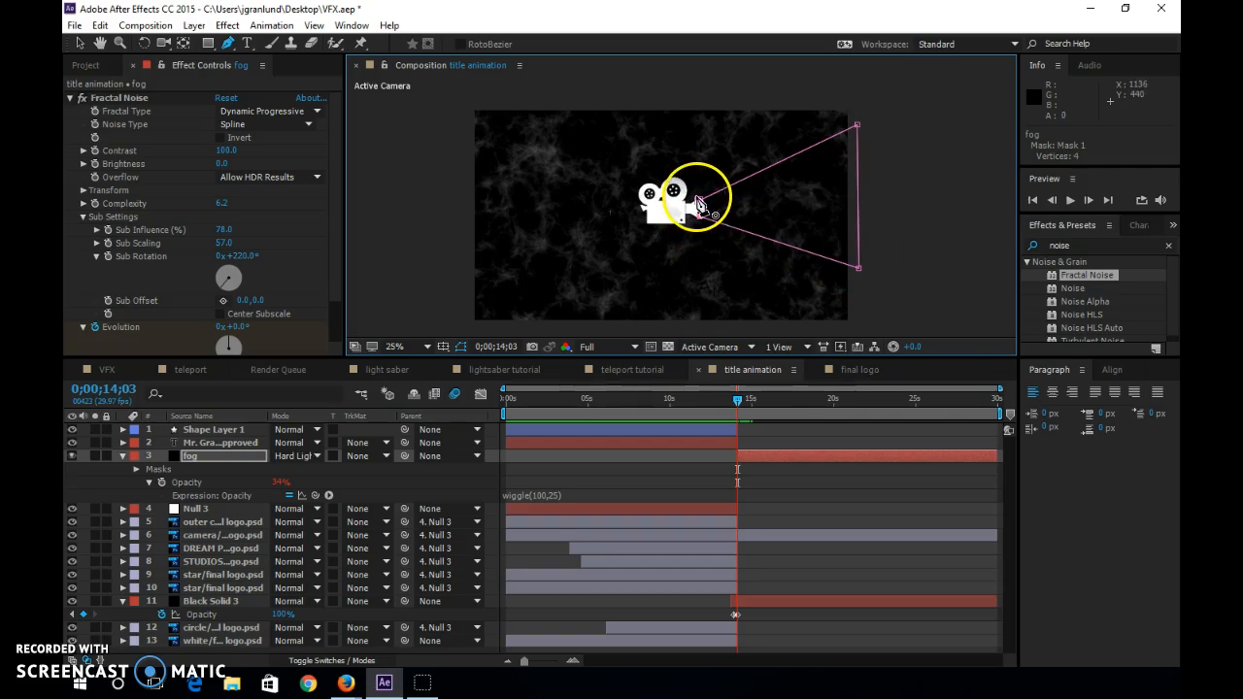
{"action": "left_click", "coordinate": [698, 202]}
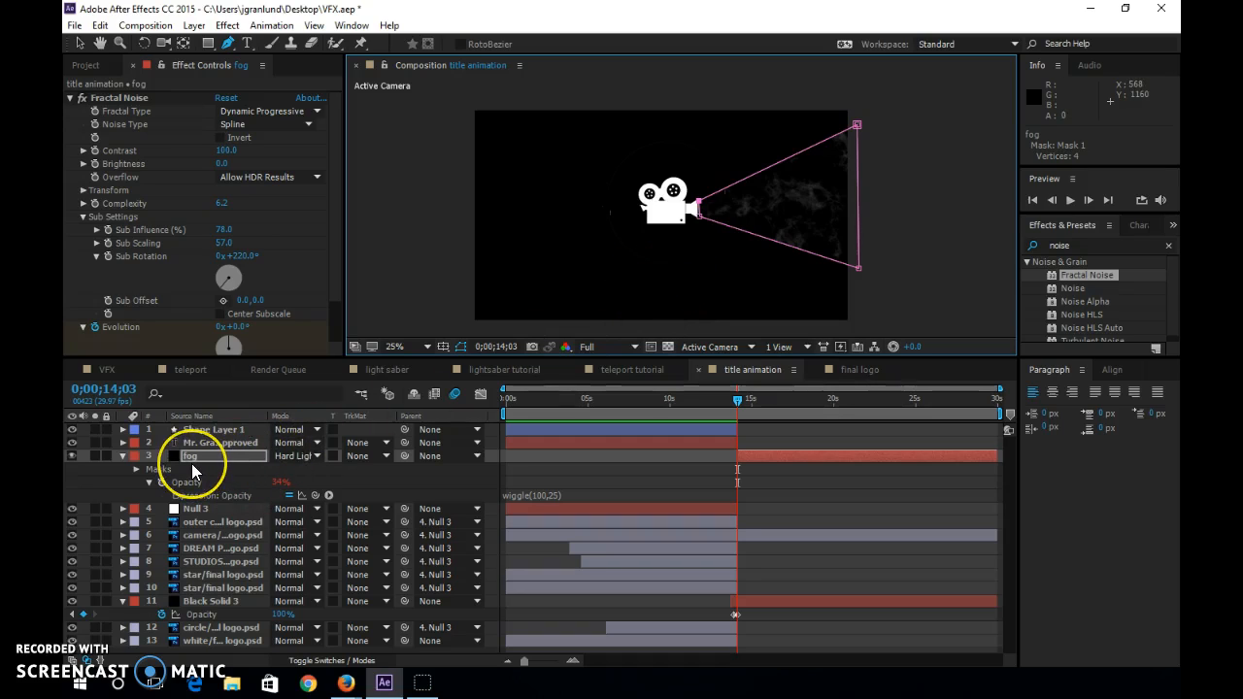
Show the properties of the fog layer's mask and set Mask Feather to 67 pixels.
{"action": "key", "text": "m"}
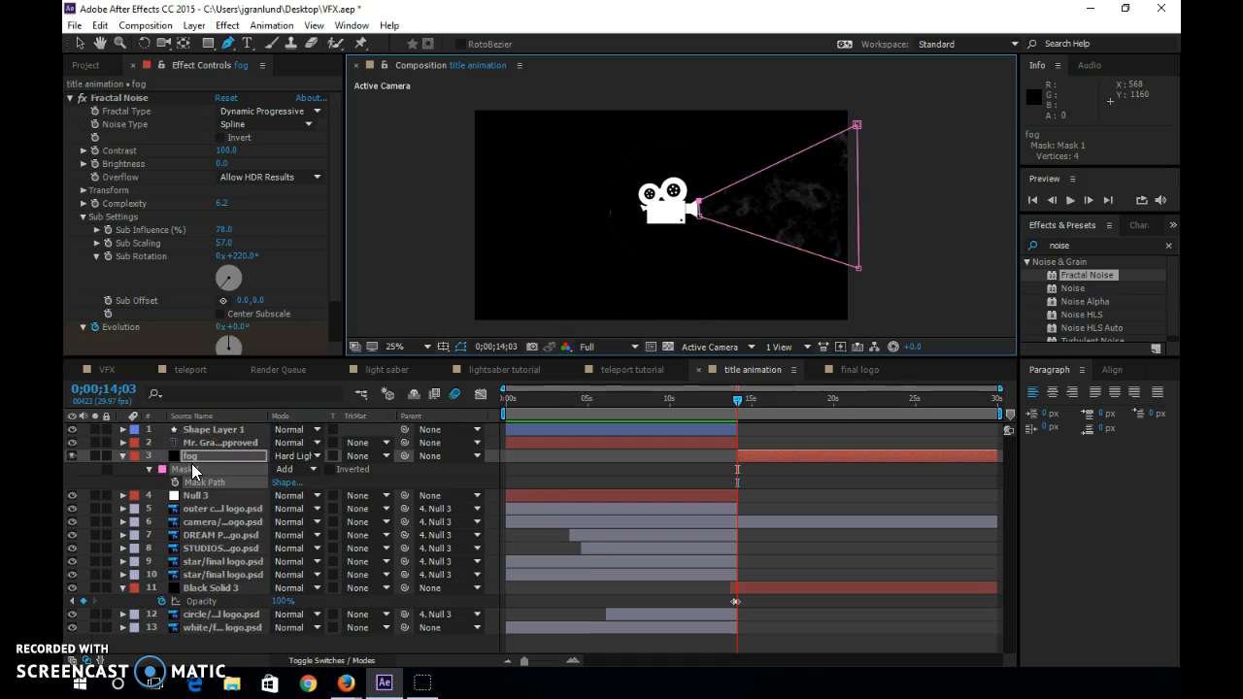
{"action": "left_click", "coordinate": [148, 469]}
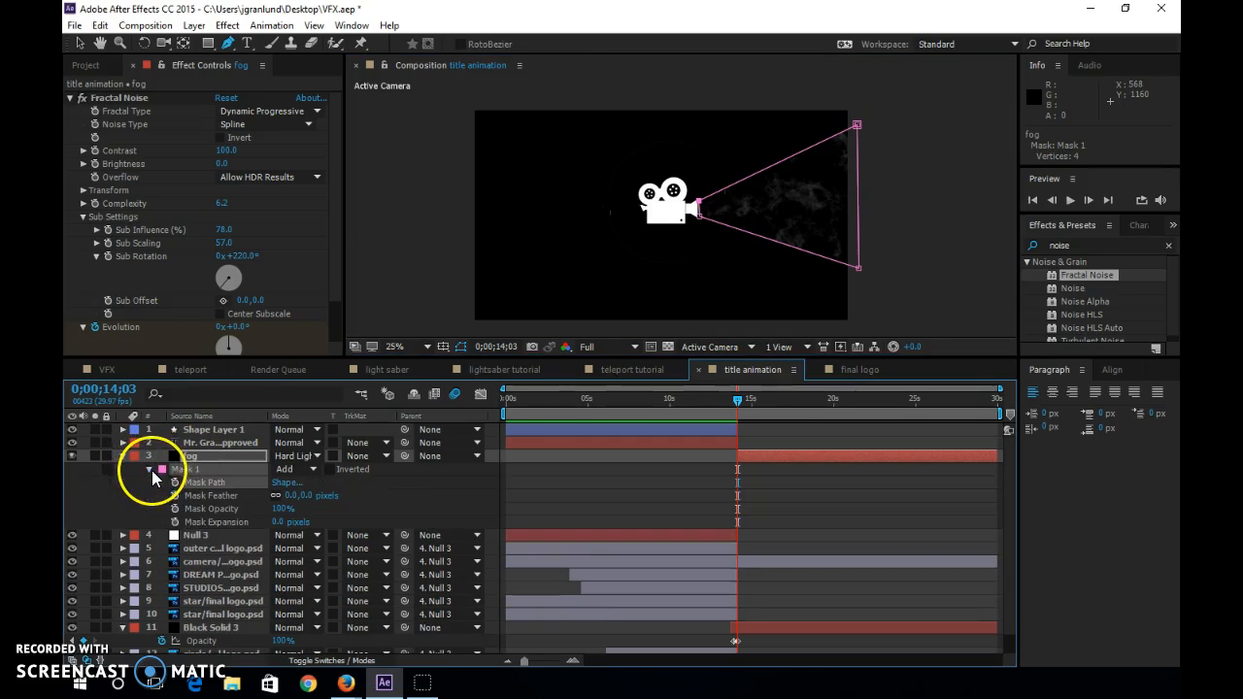
{"action": "left_click_drag", "start_coordinate": [299, 496], "coordinate": [333, 494]}
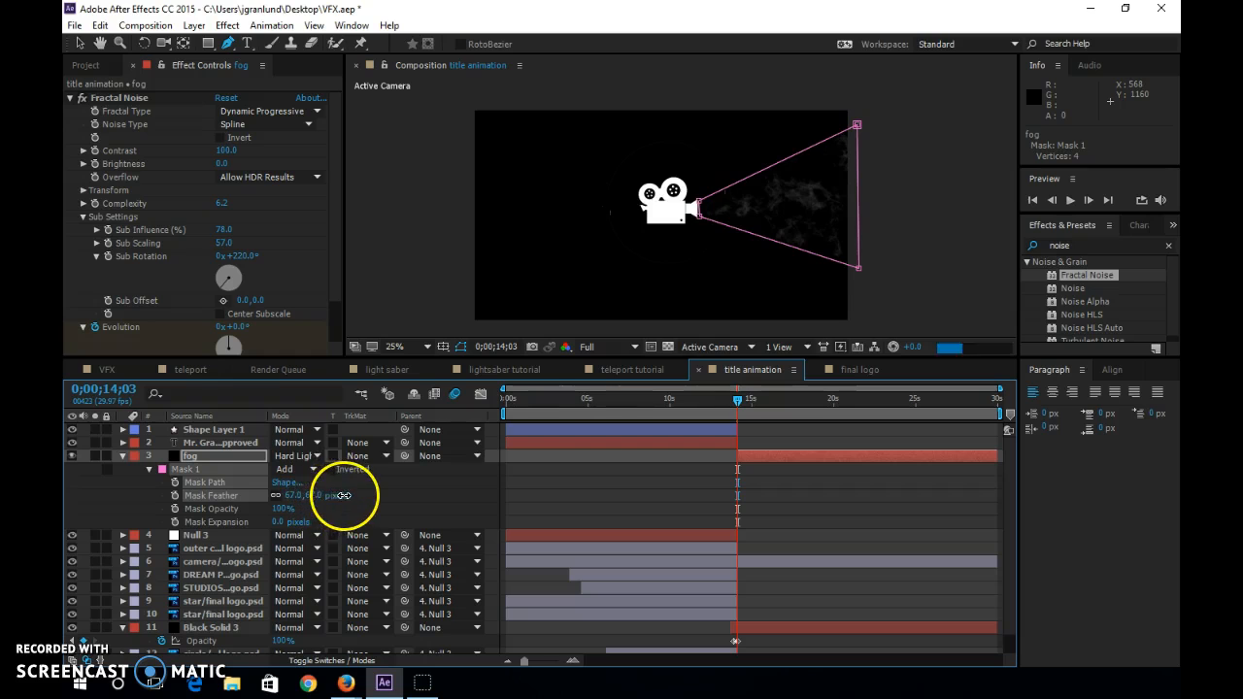
Preview the masked fog beam from 0;00;13;29, scrub to 0;00;15;23, and return the playhead to 0;00;14;03.
{"action": "mouse_move", "coordinate": [735, 397]}
{"action": "left_mouse_down"}
{"action": "mouse_move", "coordinate": [767, 400]}
{"action": "mouse_move", "coordinate": [726, 409]}
{"action": "left_mouse_up"}
{"action": "key", "text": "space"}
{"action": "key", "text": "space"}
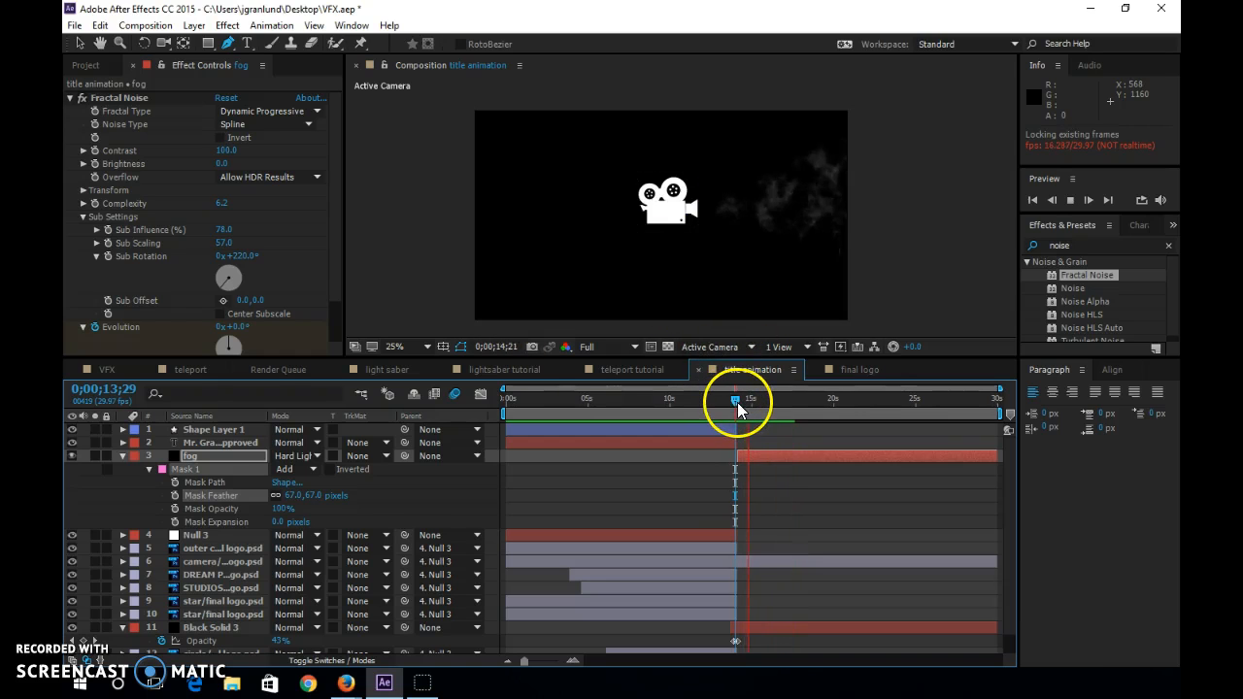
{"action": "left_click_drag", "start_coordinate": [733, 404], "coordinate": [763, 405]}
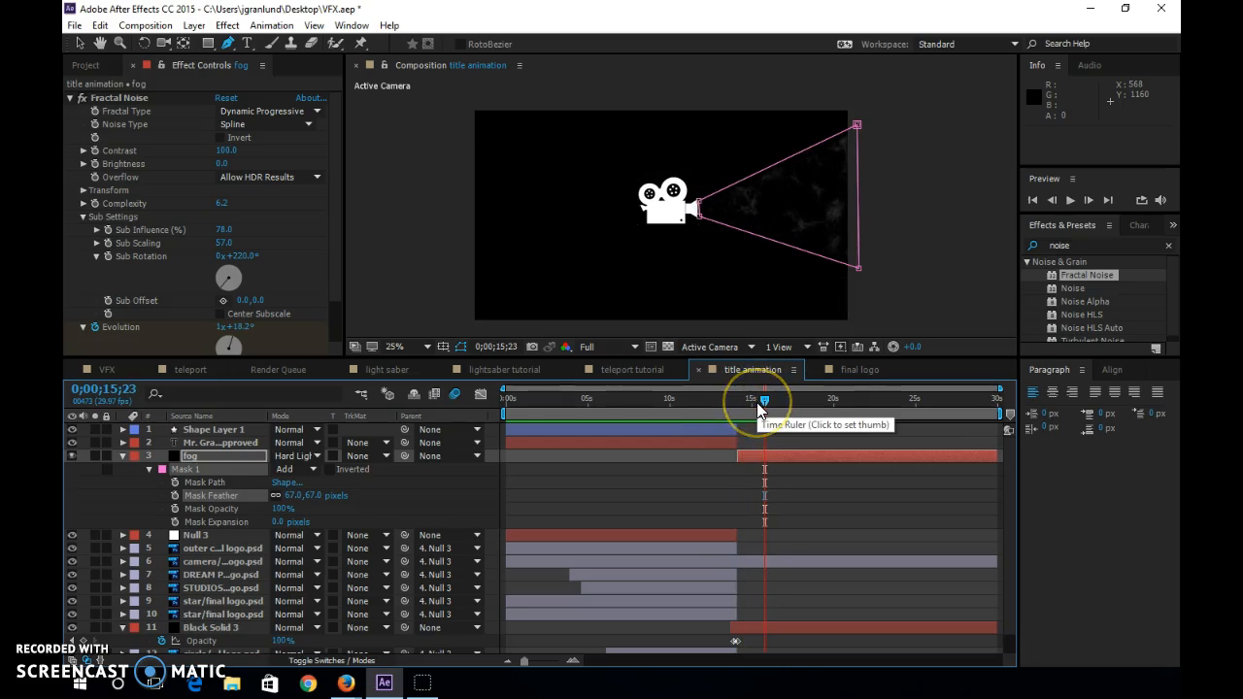
{"action": "left_click_drag", "start_coordinate": [759, 406], "coordinate": [741, 413]}
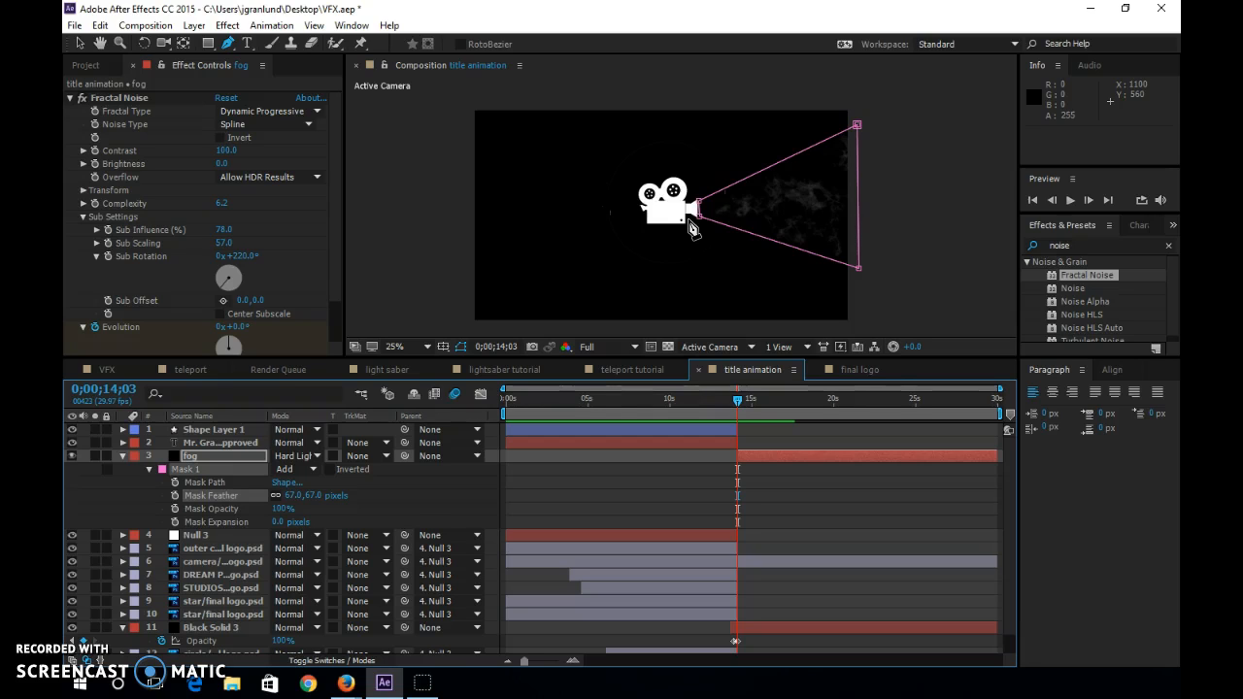
{"action": "left_click", "coordinate": [317, 519]}
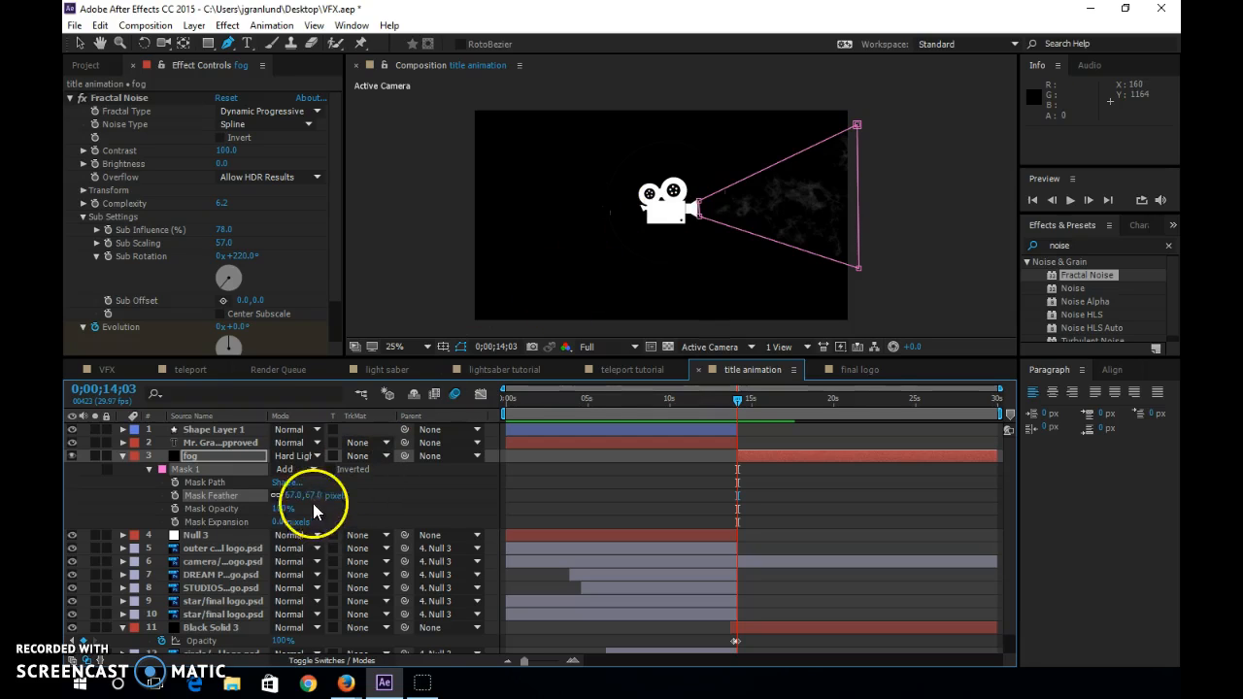